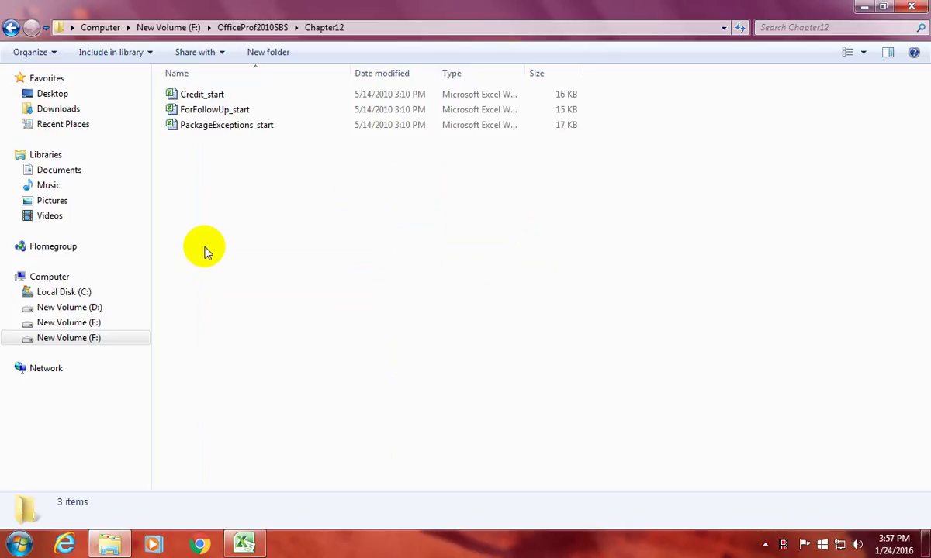
# Open the PackageExceptions_start workbook and look over its ByRoute column headings and the MarchDailyCount sheet
pyautogui.click(219, 128)
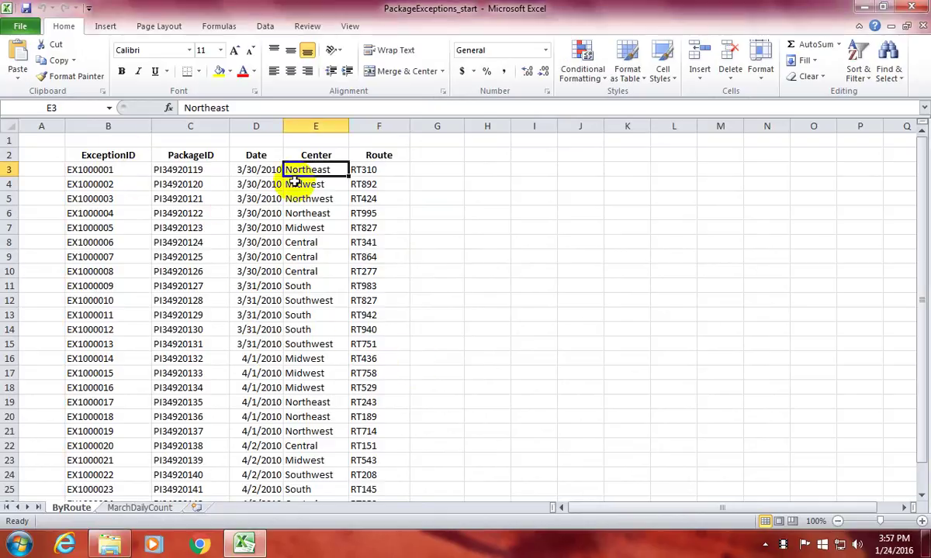
pyautogui.click(145, 157)
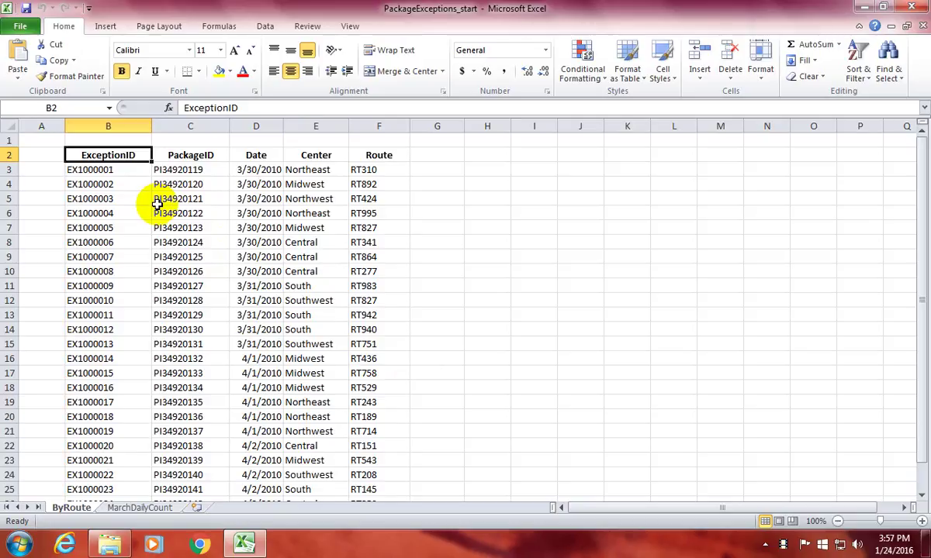
pyautogui.click(260, 155)
pyautogui.click(318, 155)
pyautogui.click(373, 155)
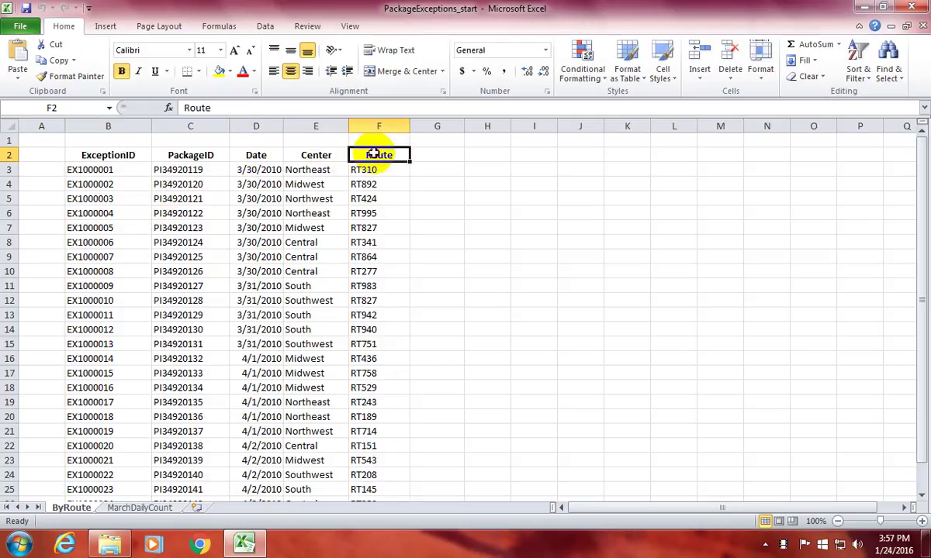
pyautogui.click(96, 154)
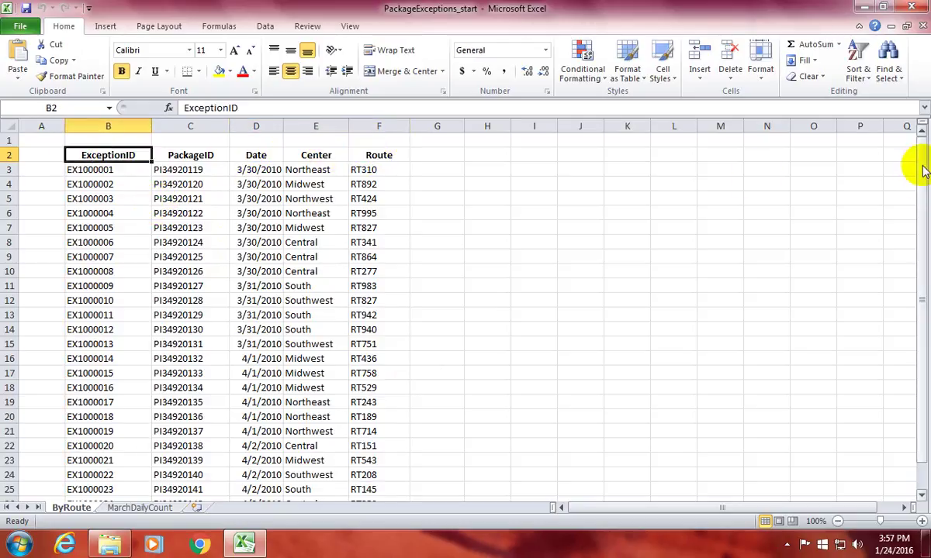
pyautogui.moveTo(923, 173)
pyautogui.mouseDown()
pyautogui.moveTo(926, 291)
pyautogui.moveTo(915, 155)
pyautogui.mouseUp()
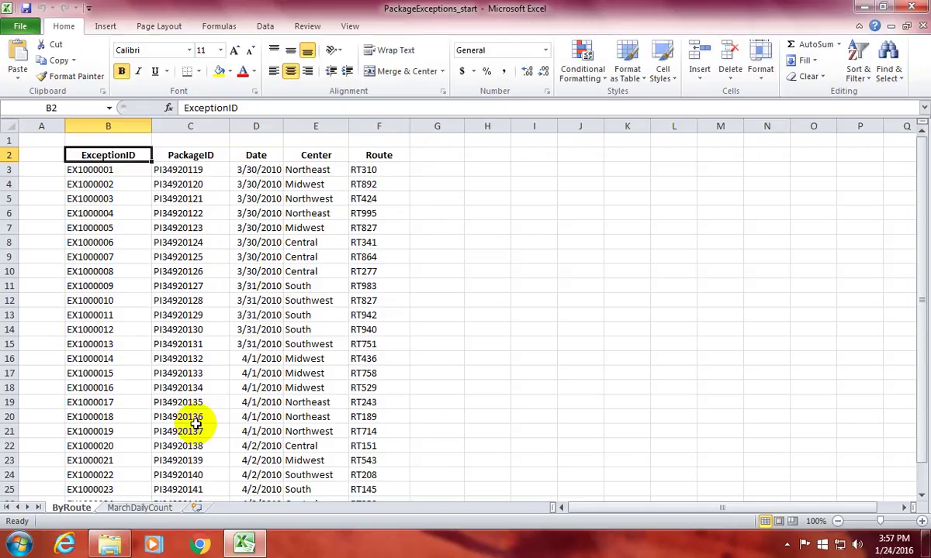
pyautogui.click(128, 516)
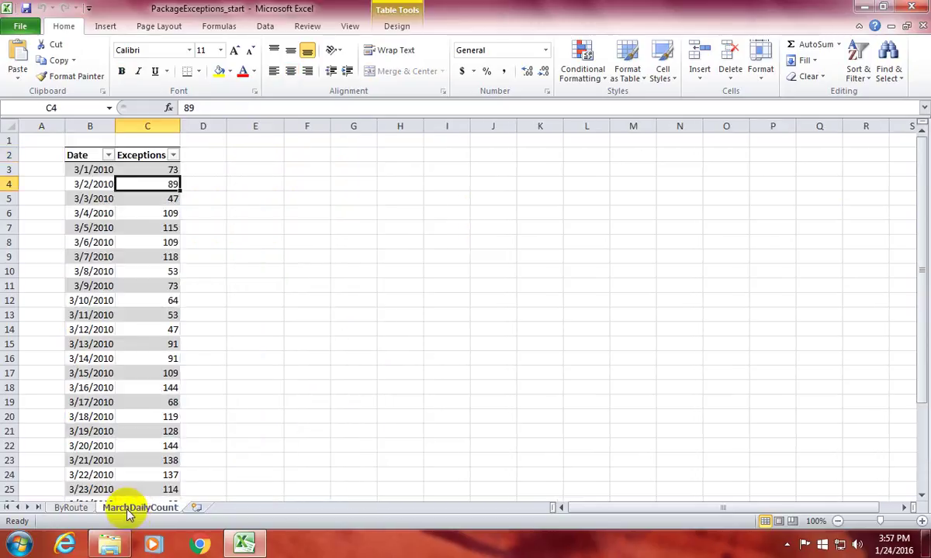
pyautogui.click(71, 509)
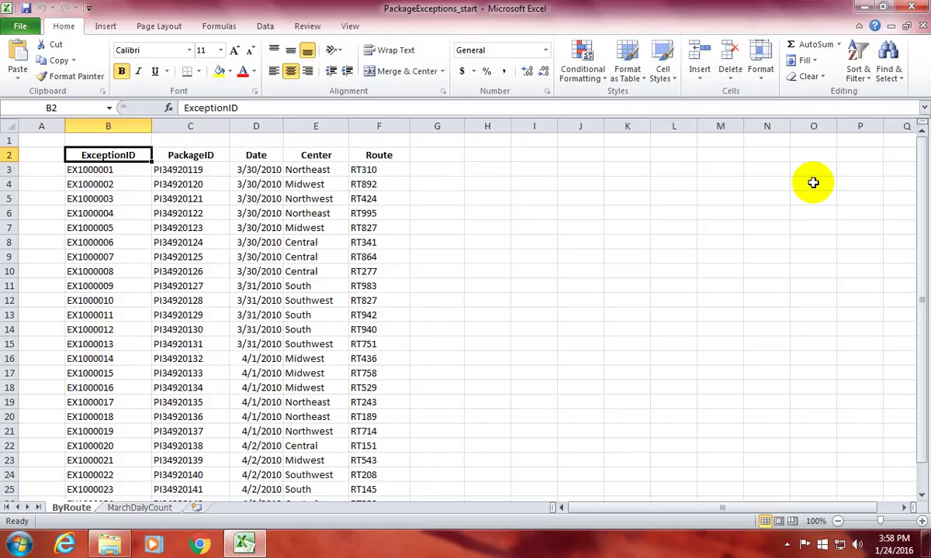
# Turn on filtering for the exception list on the ByRoute sheet
pyautogui.click(862, 77)
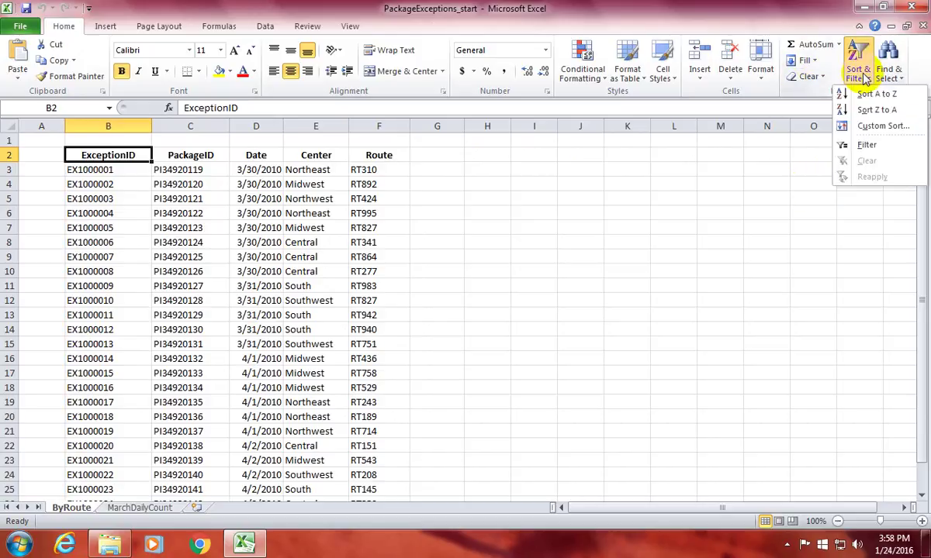
pyautogui.click(871, 146)
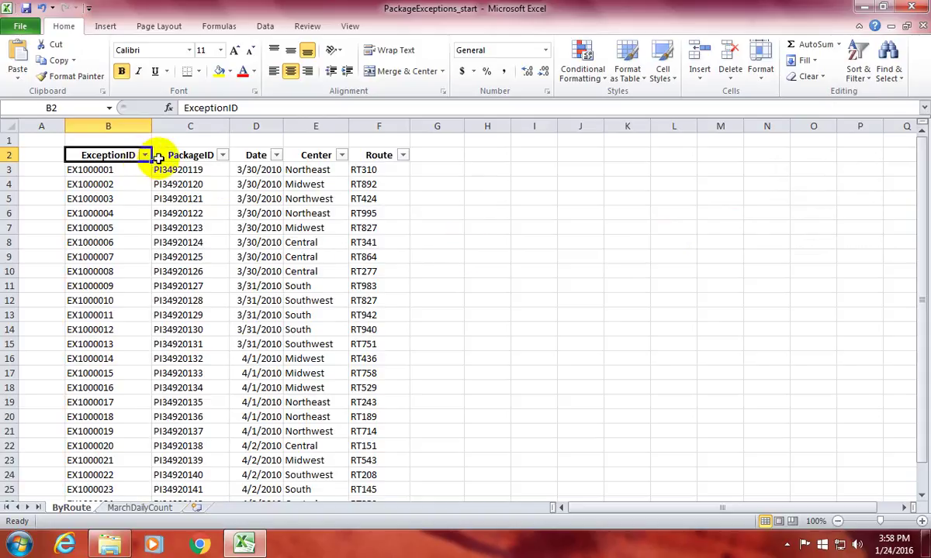
pyautogui.click(131, 170)
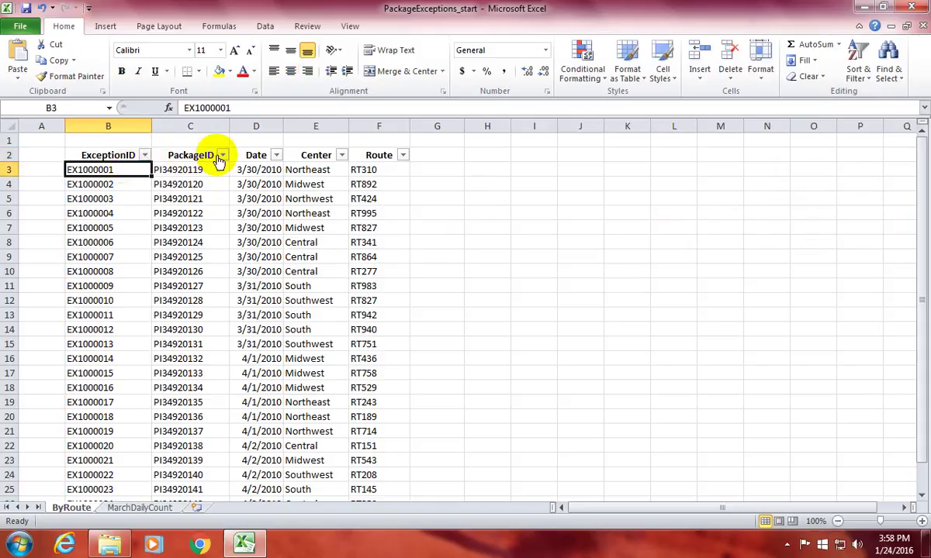
pyautogui.click(127, 155)
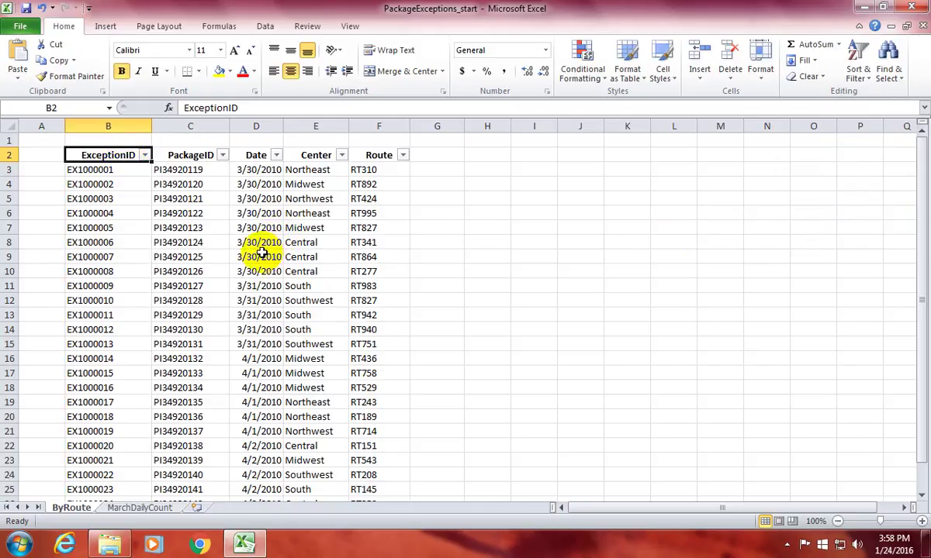
# Filter the Center column to show only Northwest and select the matching rows to inspect them
pyautogui.click(328, 157)
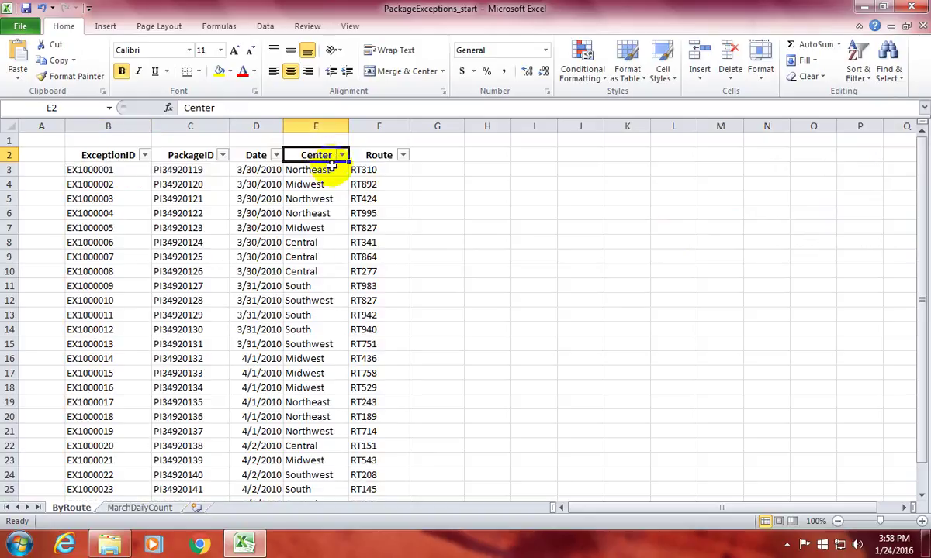
pyautogui.click(342, 155)
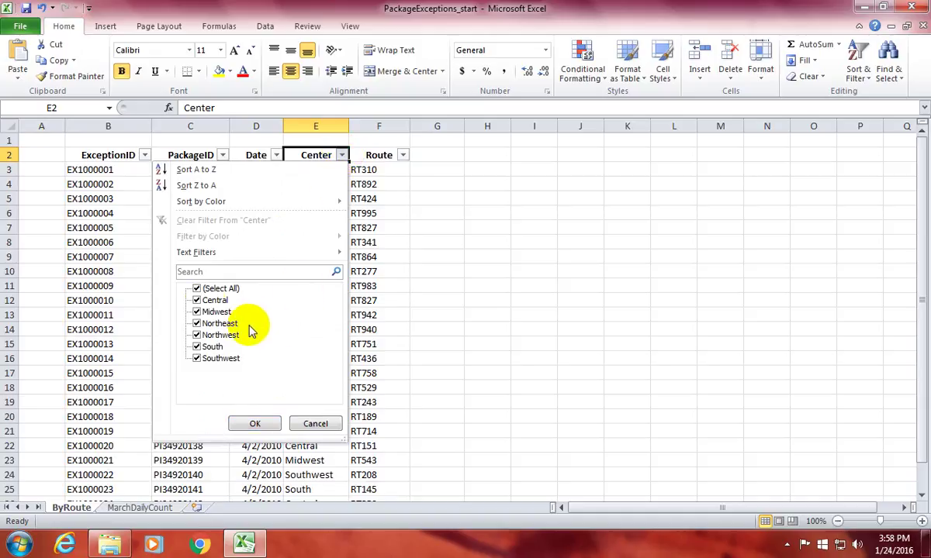
pyautogui.click(198, 291)
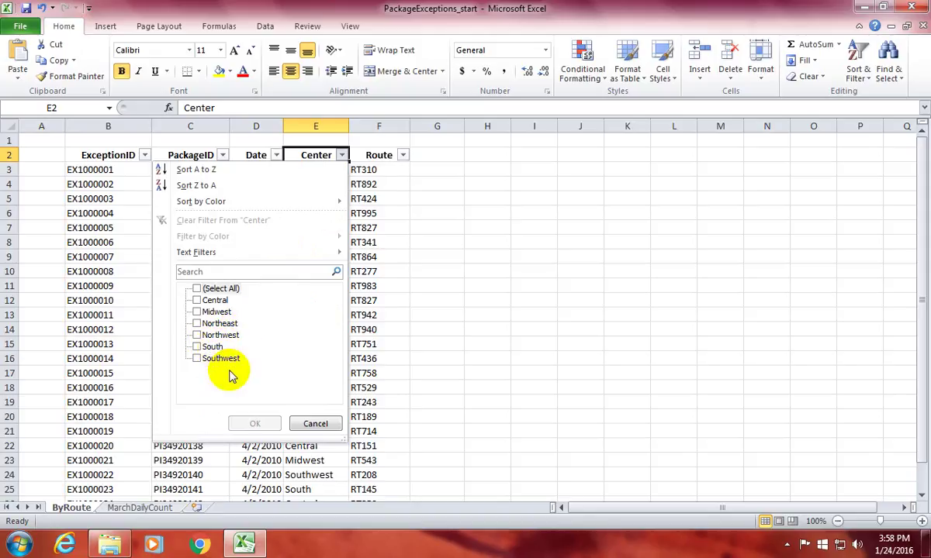
pyautogui.click(207, 337)
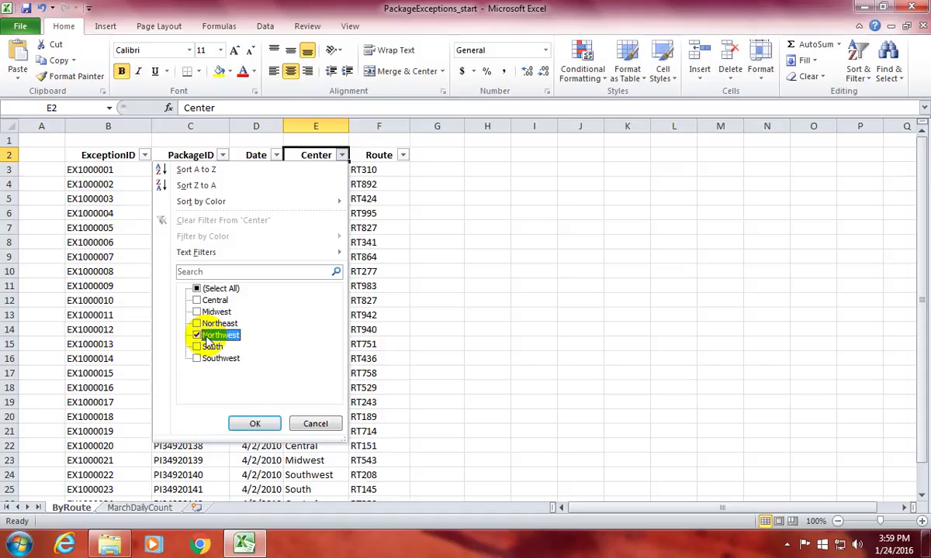
pyautogui.click(246, 423)
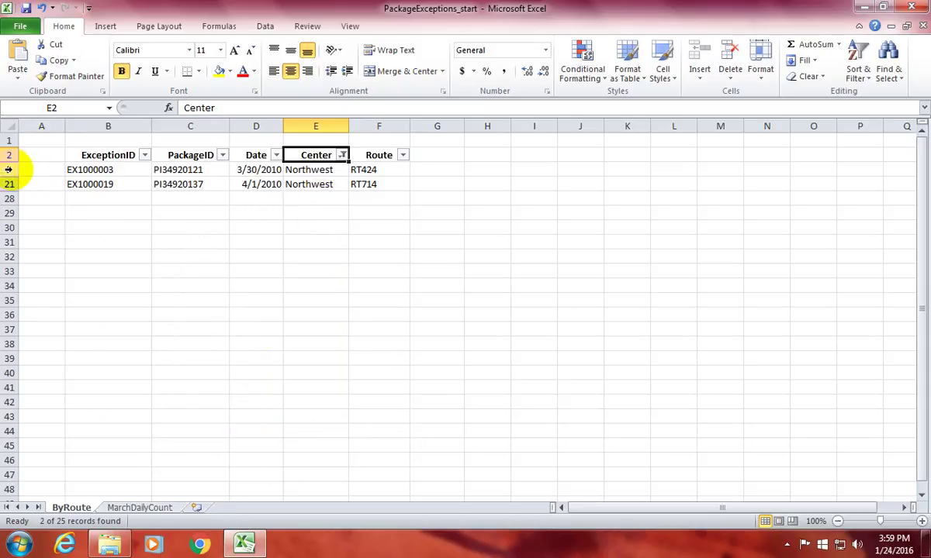
pyautogui.moveTo(10, 170); pyautogui.dragTo(10, 183)
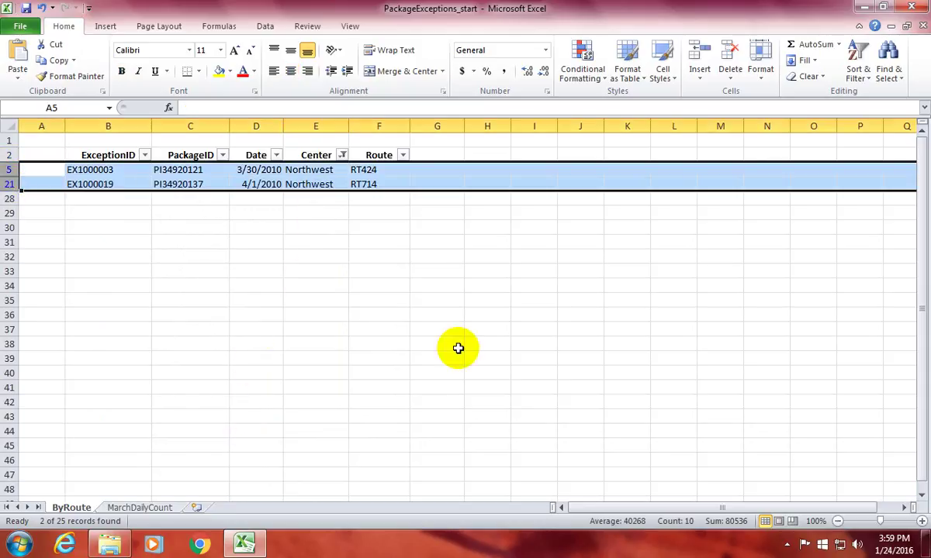
pyautogui.click(314, 170)
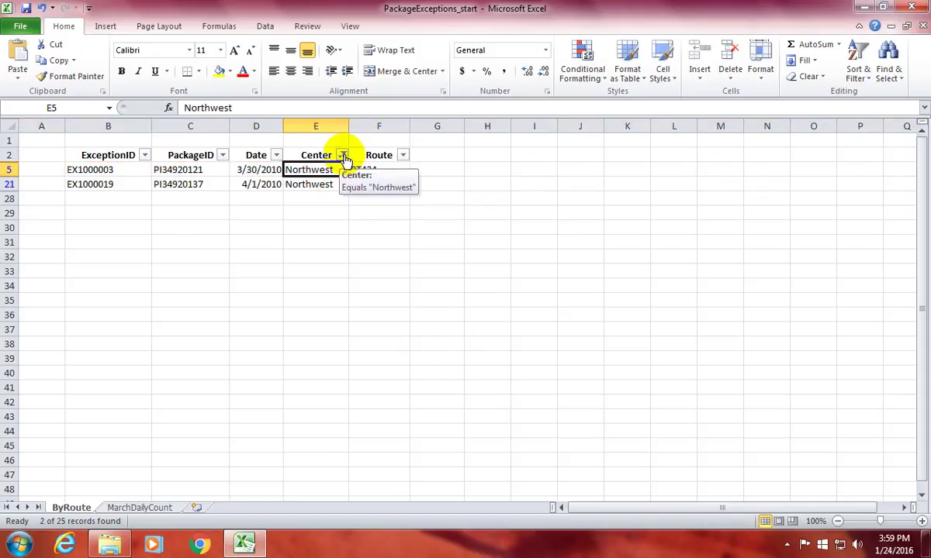
# Restore all values in the Center column's filter so every exception row is listed
pyautogui.click(342, 156)
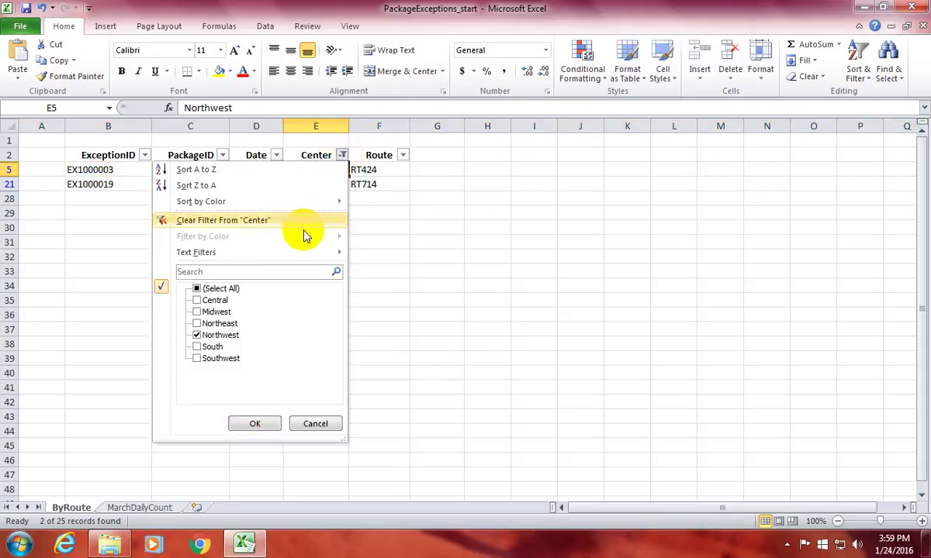
pyautogui.click(197, 289)
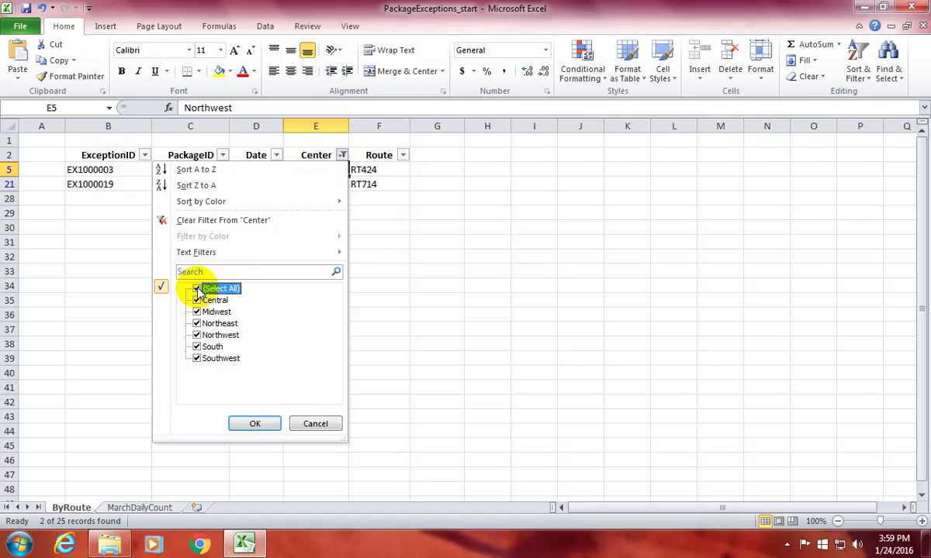
pyautogui.click(258, 424)
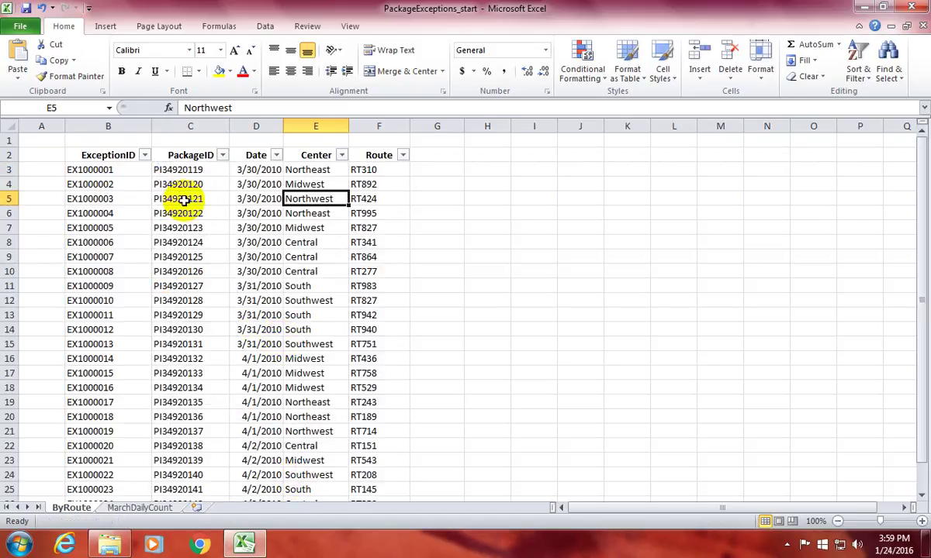
# Filter the Route column to show only route RT208
pyautogui.click(383, 170)
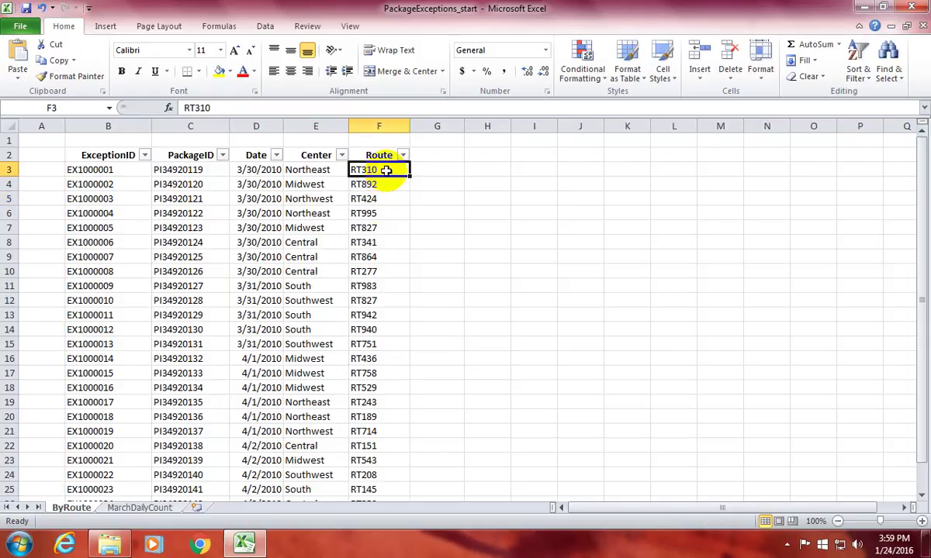
pyautogui.click(403, 155)
pyautogui.click(259, 289)
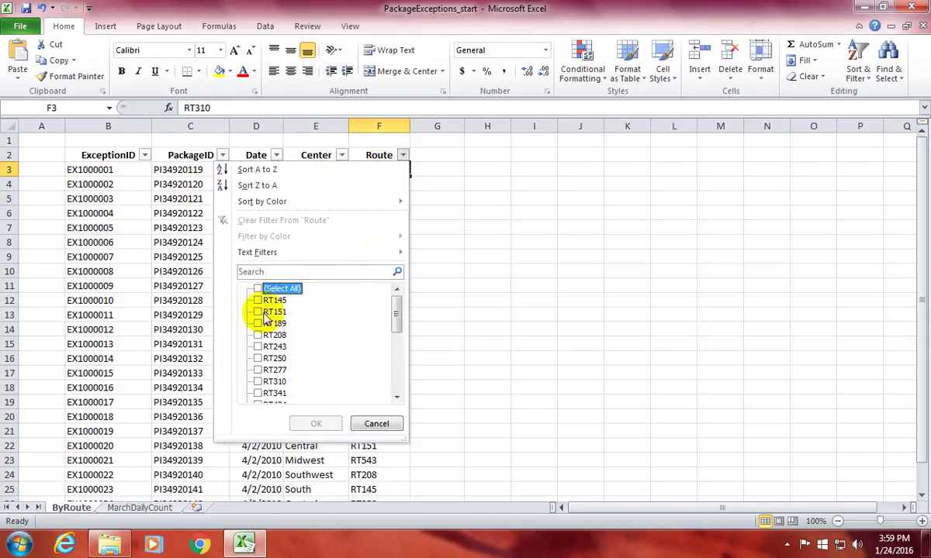
pyautogui.click(269, 336)
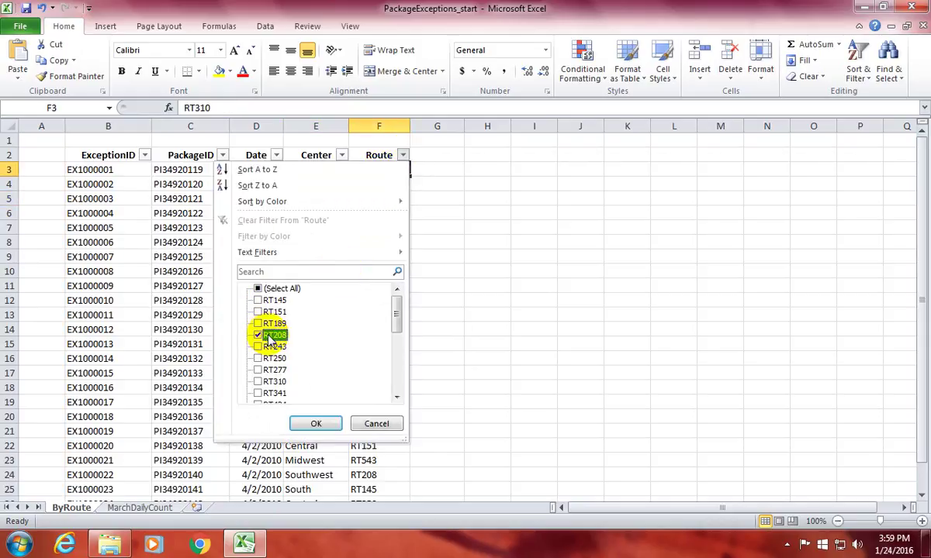
pyautogui.click(318, 424)
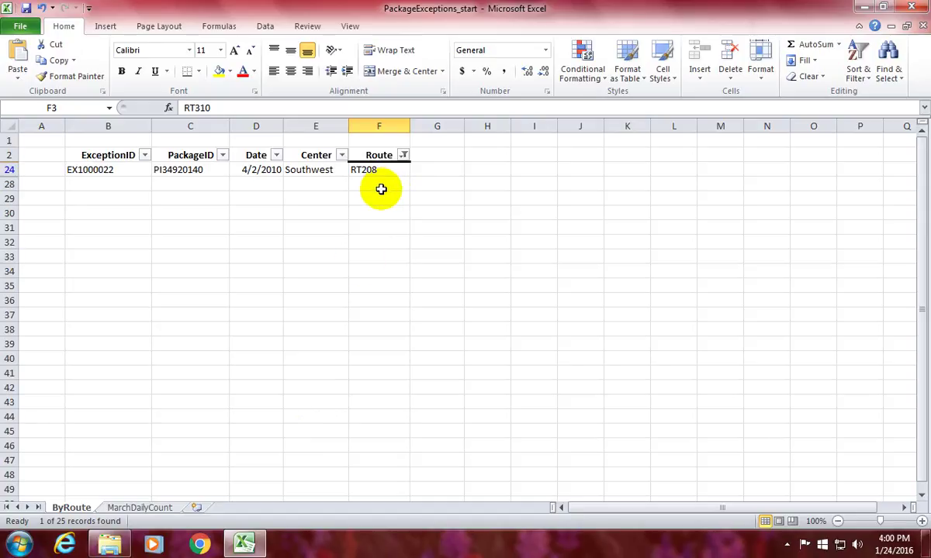
# Reselect all routes in the Route column's filter
pyautogui.click(403, 155)
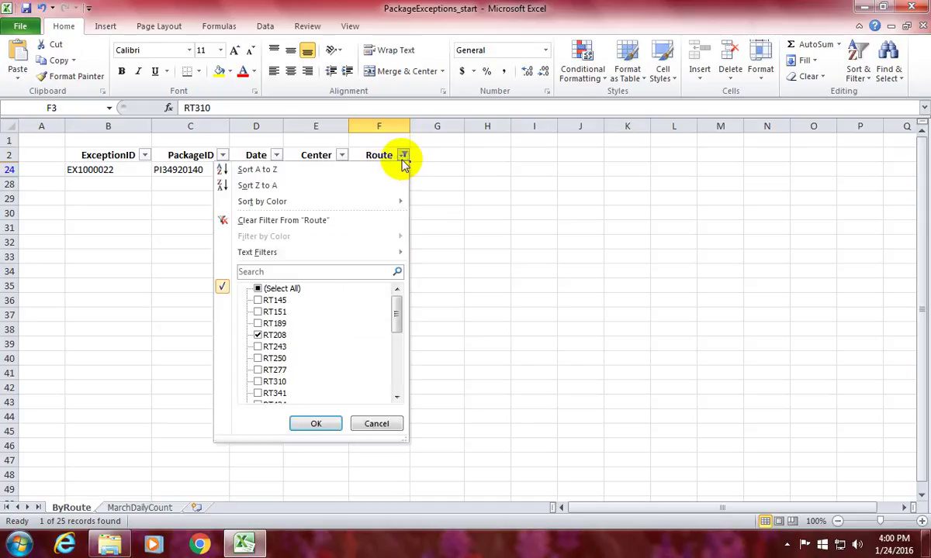
pyautogui.click(261, 289)
pyautogui.click(315, 423)
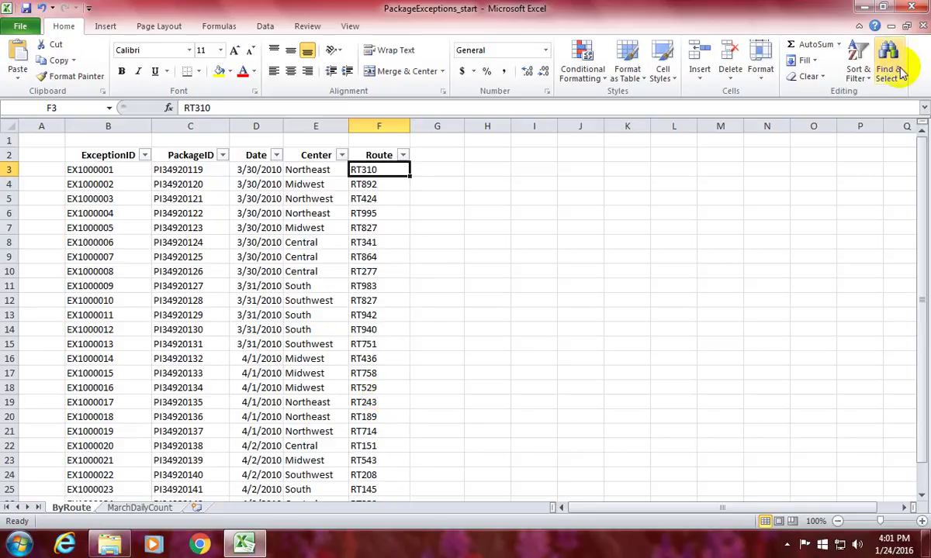
# Switch the exception list's filtering off, back on, and off again
pyautogui.click(855, 76)
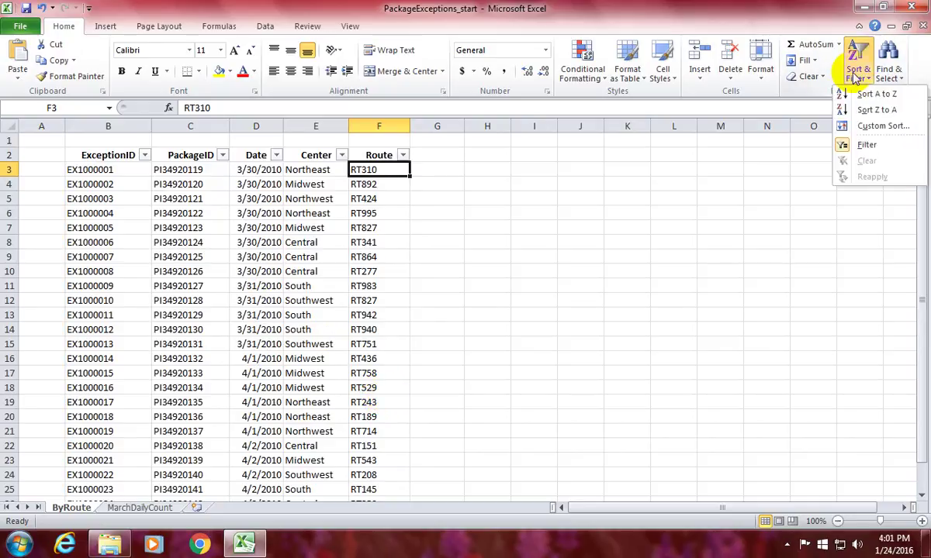
pyautogui.click(851, 146)
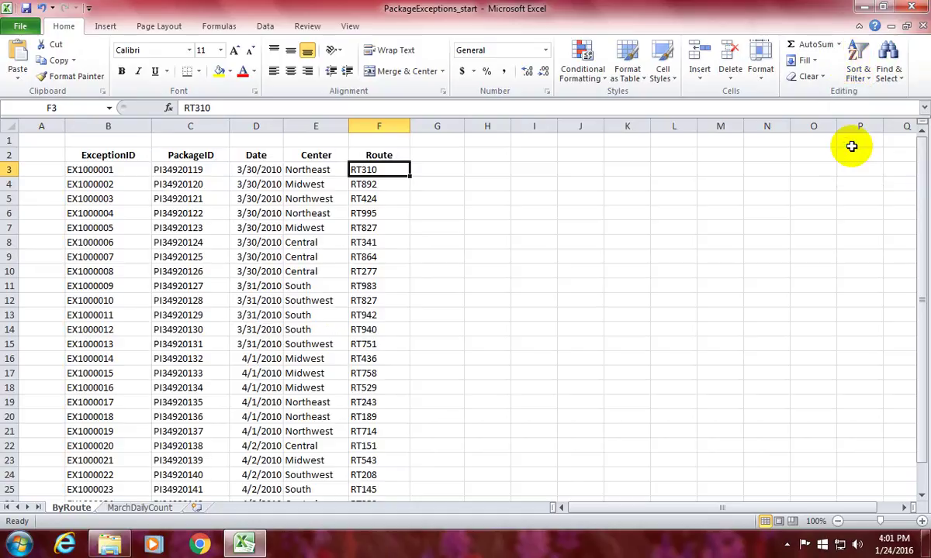
pyautogui.click(855, 71)
pyautogui.click(846, 152)
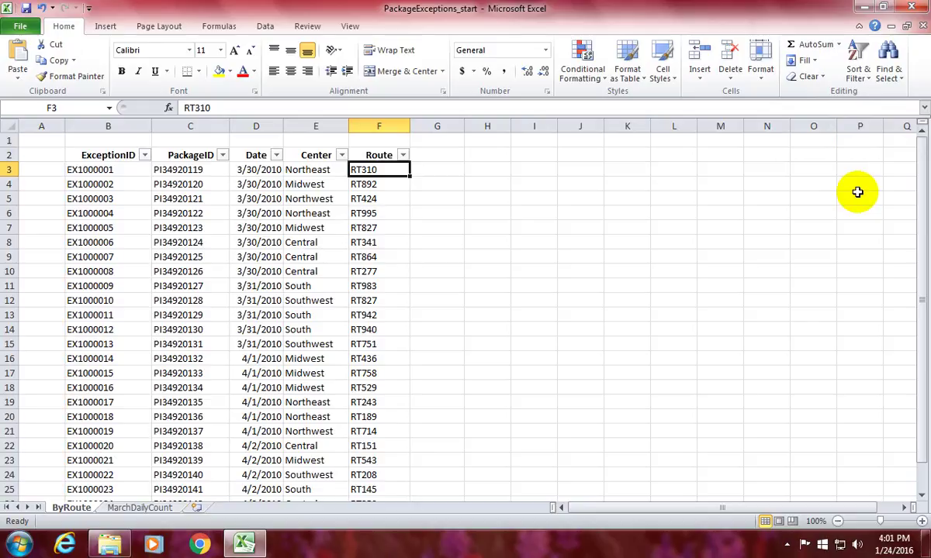
pyautogui.click(861, 74)
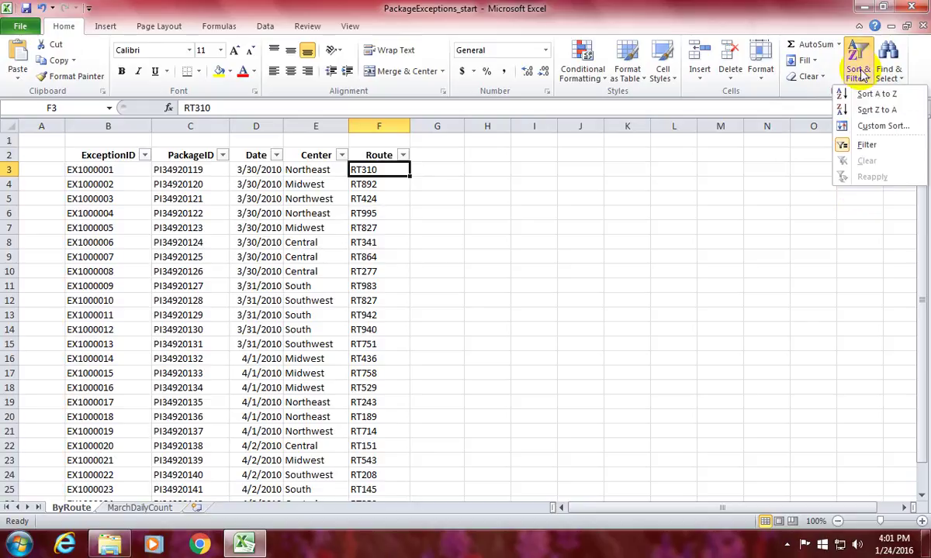
pyautogui.click(851, 147)
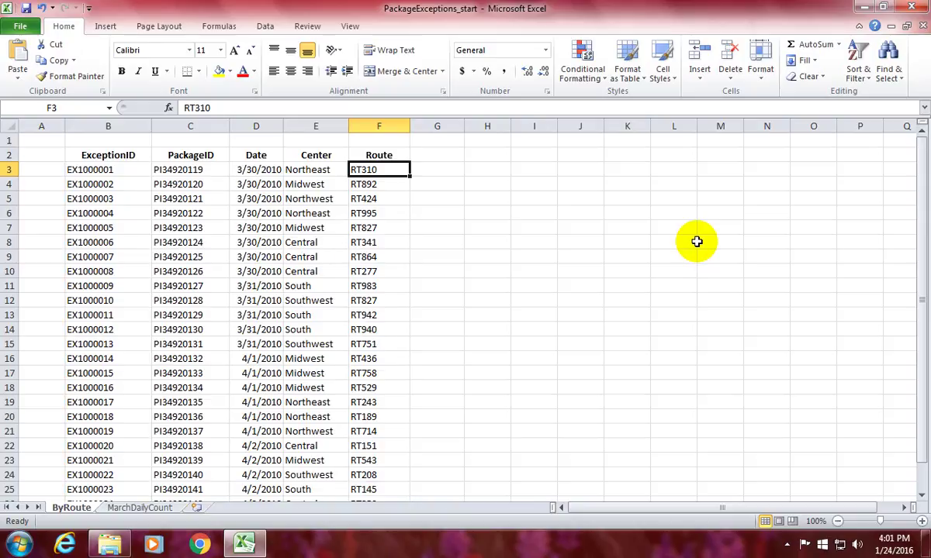
# Examine the filter options offered for the Route header cell in the exception list
pyautogui.click(370, 155)
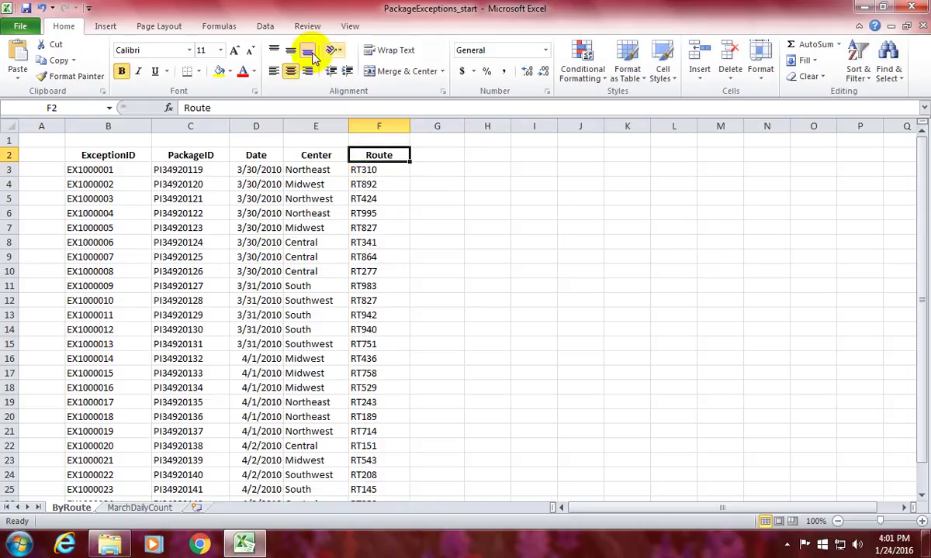
pyautogui.click(262, 26)
pyautogui.click(63, 25)
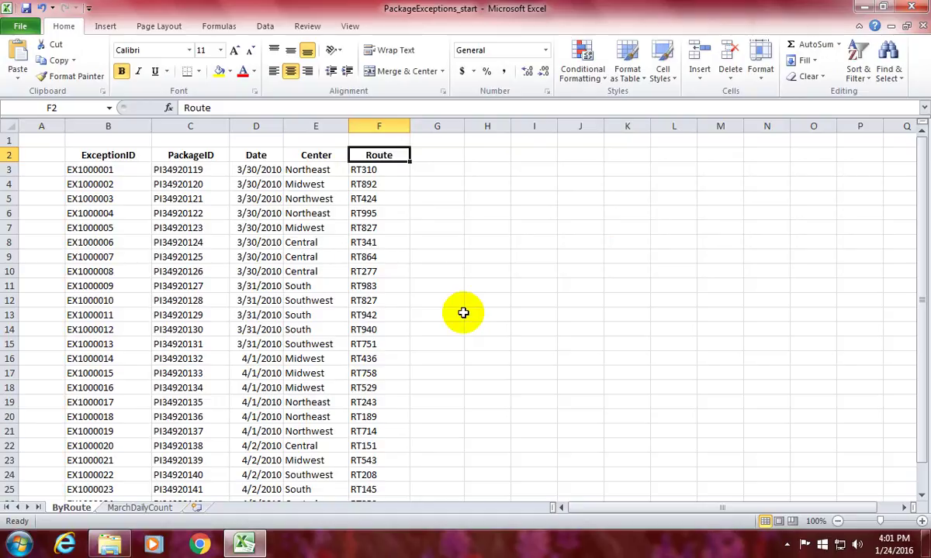
pyautogui.rightClick(376, 156)
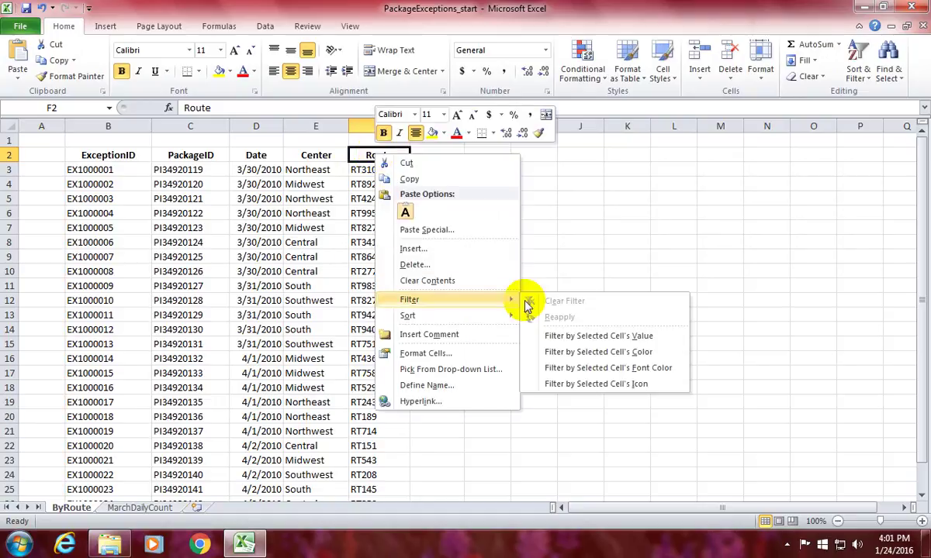
pyautogui.click(359, 154)
pyautogui.rightClick(376, 158)
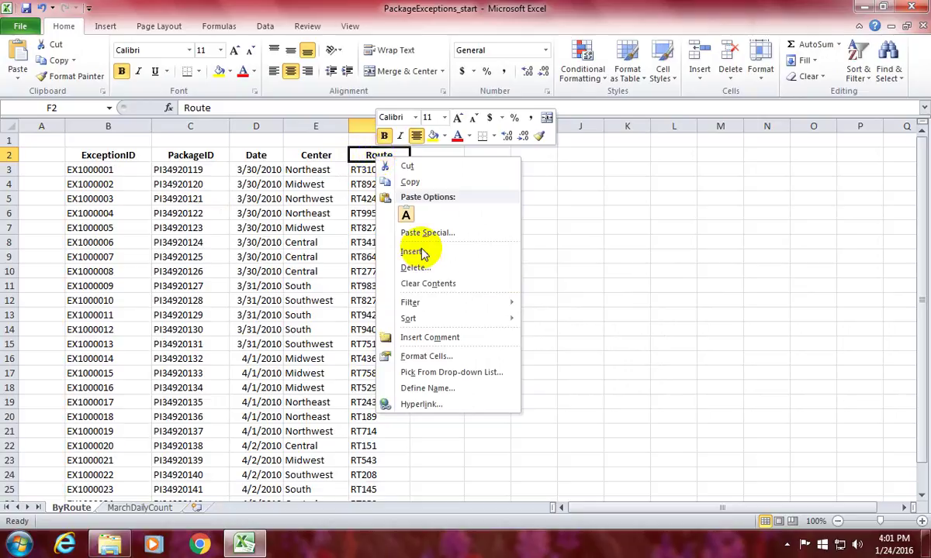
pyautogui.moveTo(431, 302)
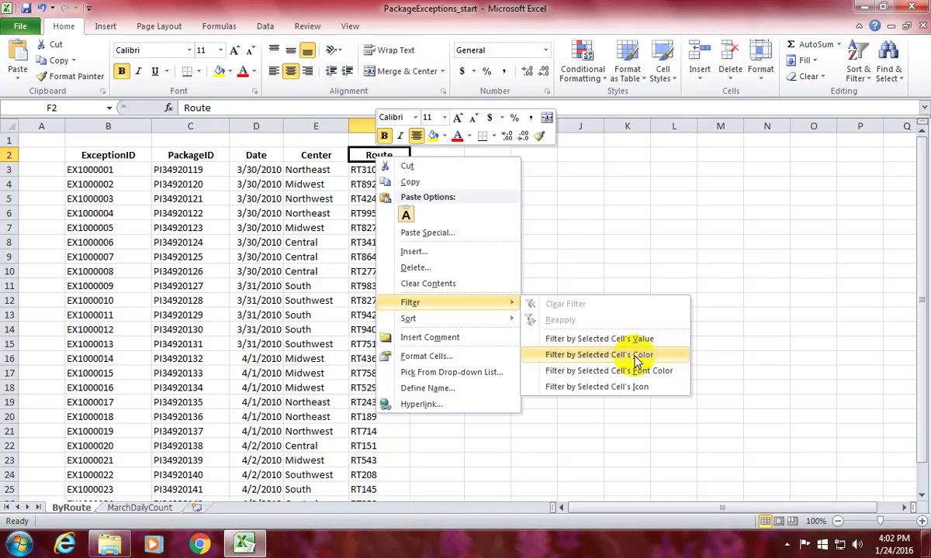
pyautogui.click(329, 293)
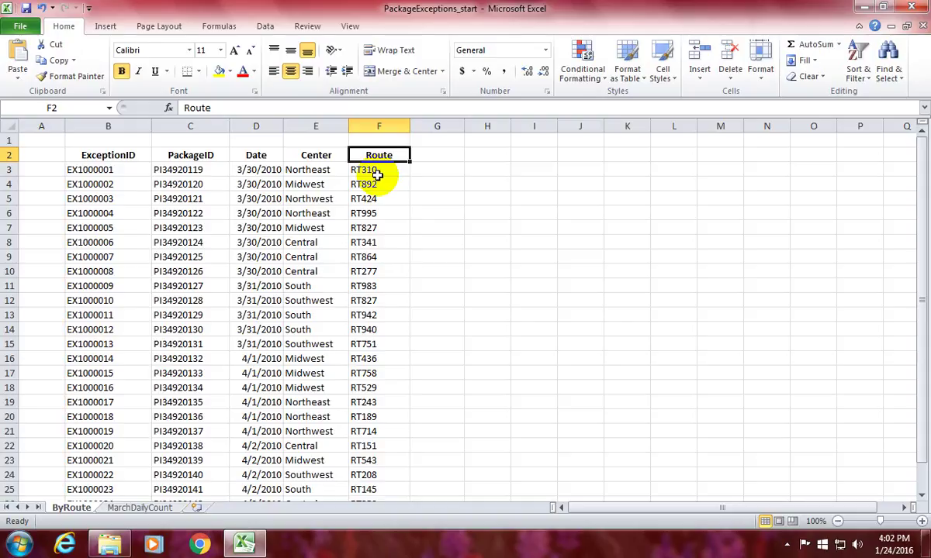
# Switch to the MarchDailyCount sheet and review the Exceptions column's filter options
pyautogui.click(144, 510)
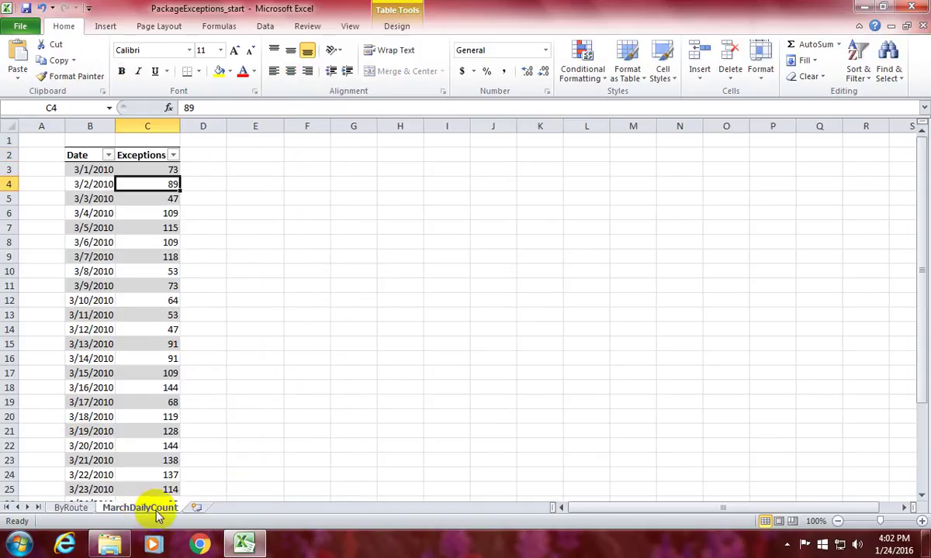
pyautogui.click(164, 156)
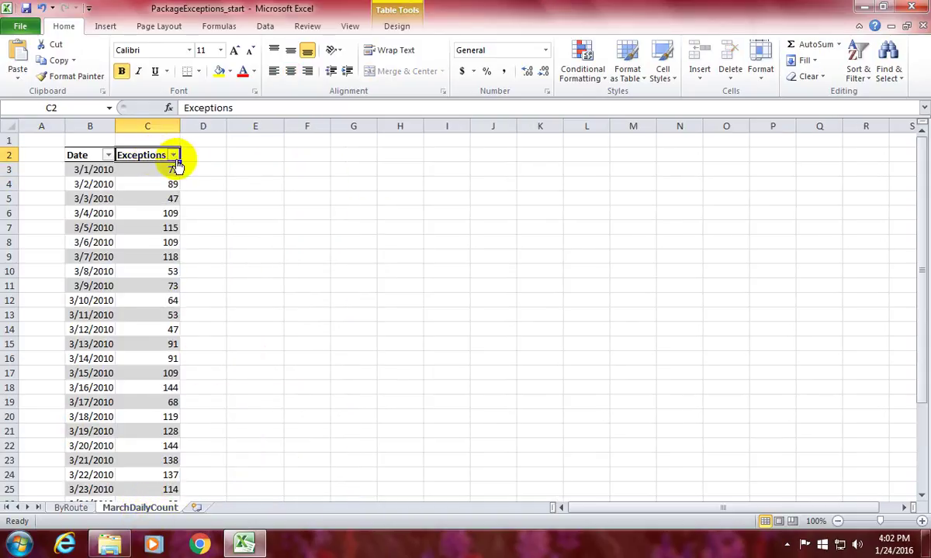
pyautogui.click(174, 156)
pyautogui.click(176, 156)
pyautogui.click(175, 156)
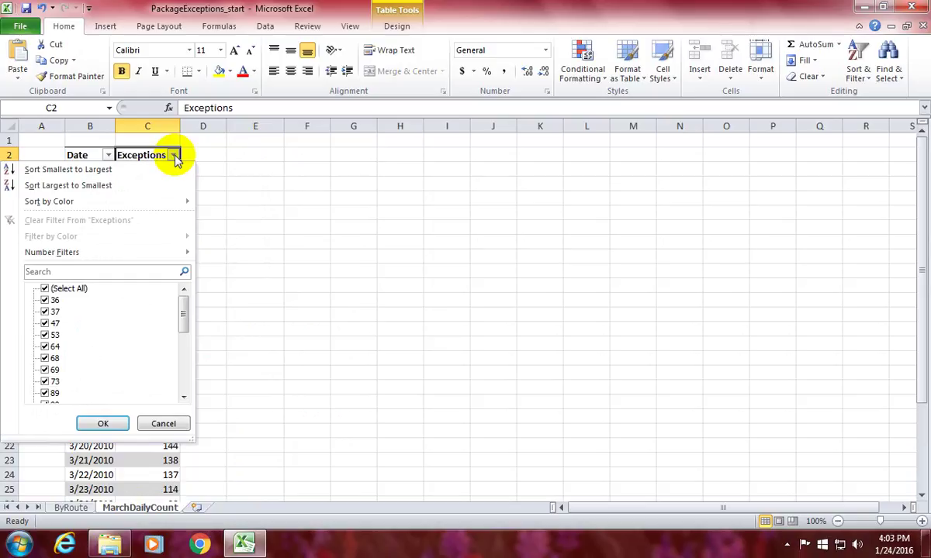
pyautogui.click(175, 156)
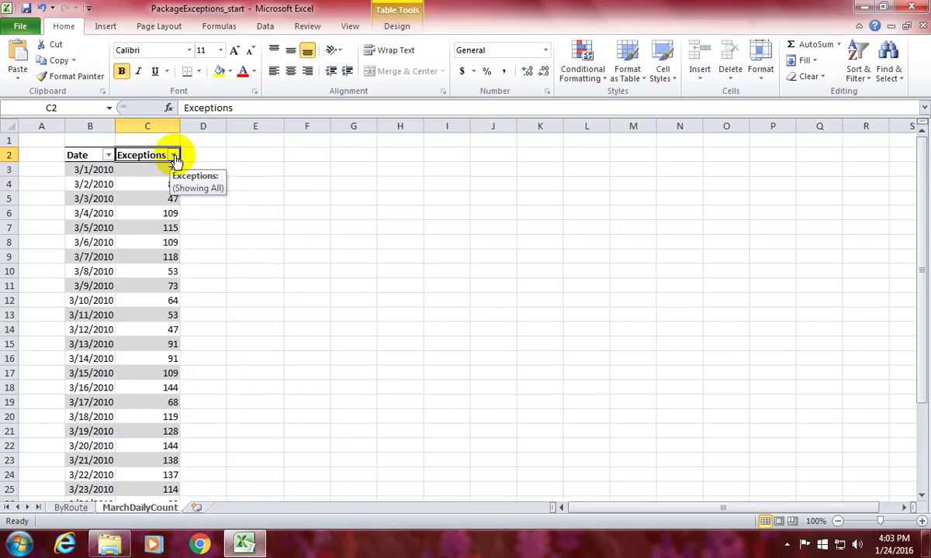
# Review the Date column's filter options, including its year, month and day checklist
pyautogui.click(94, 167)
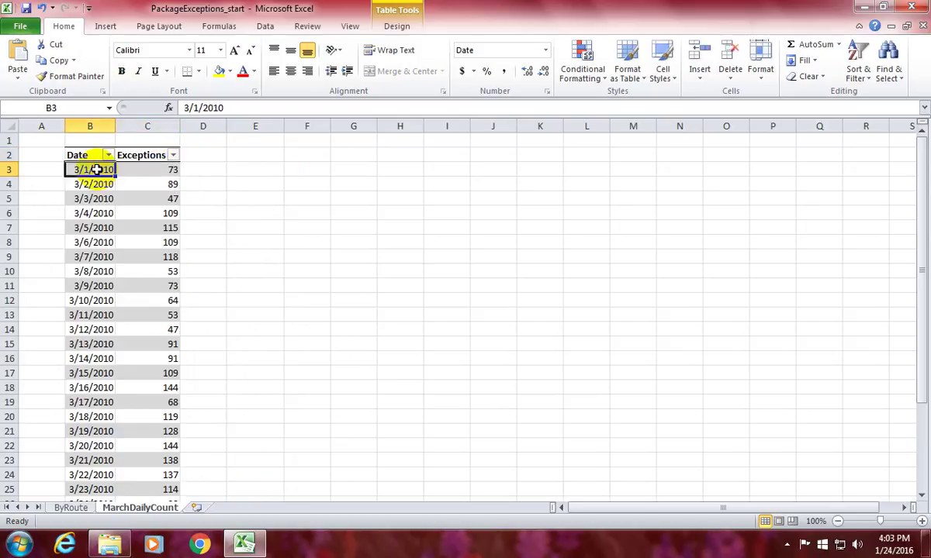
pyautogui.click(95, 157)
pyautogui.click(89, 169)
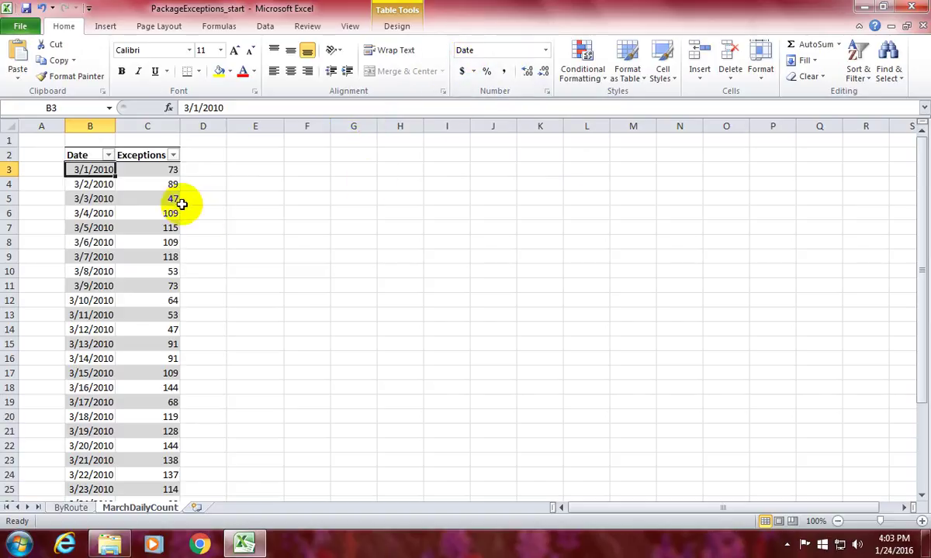
pyautogui.click(108, 155)
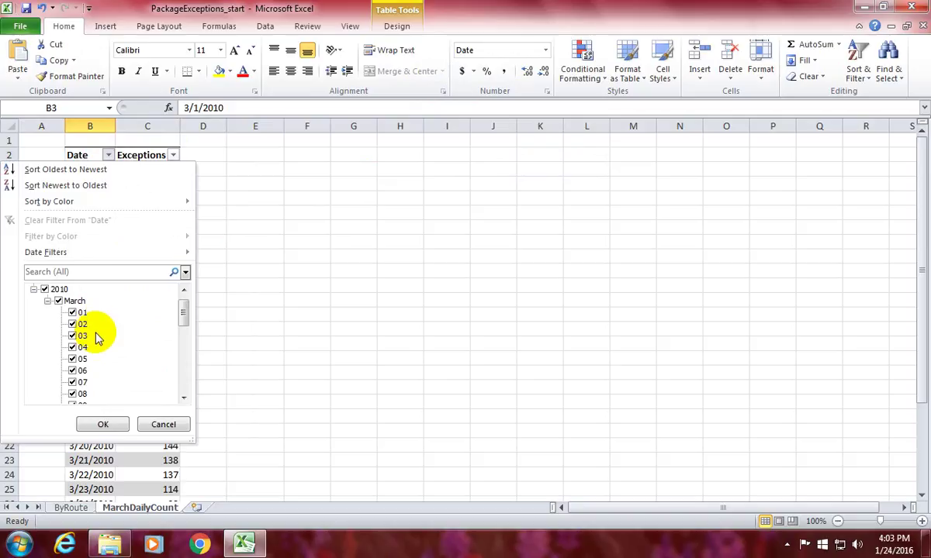
pyautogui.moveTo(183, 312)
pyautogui.mouseDown()
pyautogui.moveTo(189, 404)
pyautogui.moveTo(183, 297)
pyautogui.mouseUp()
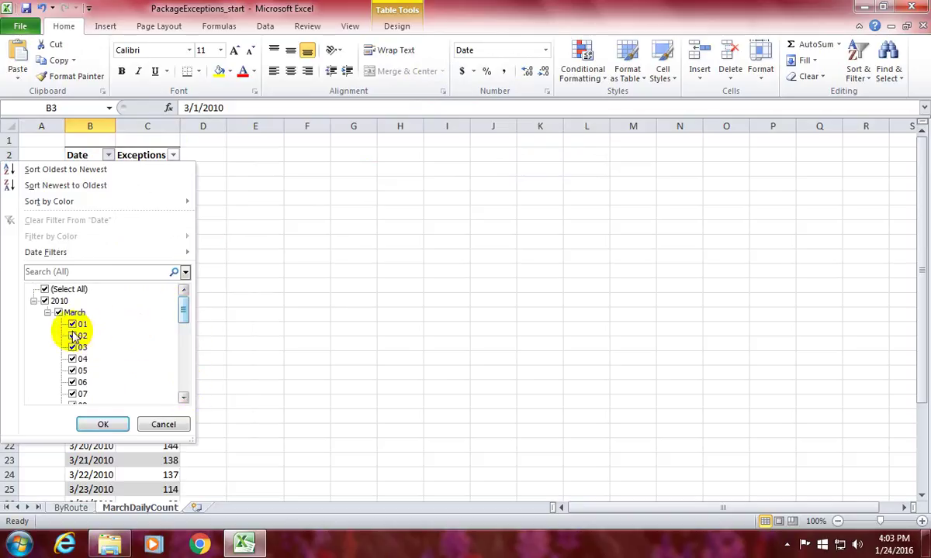
pyautogui.click(142, 422)
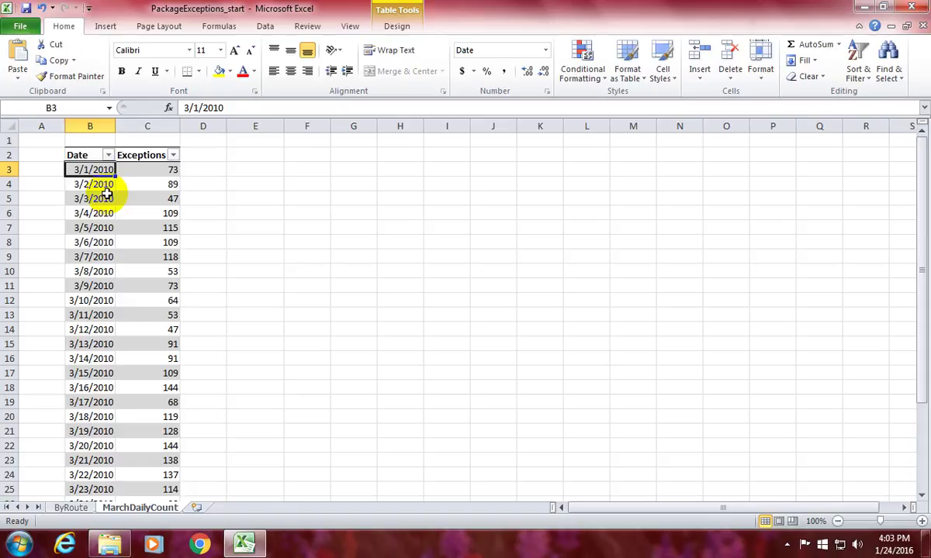
pyautogui.click(108, 155)
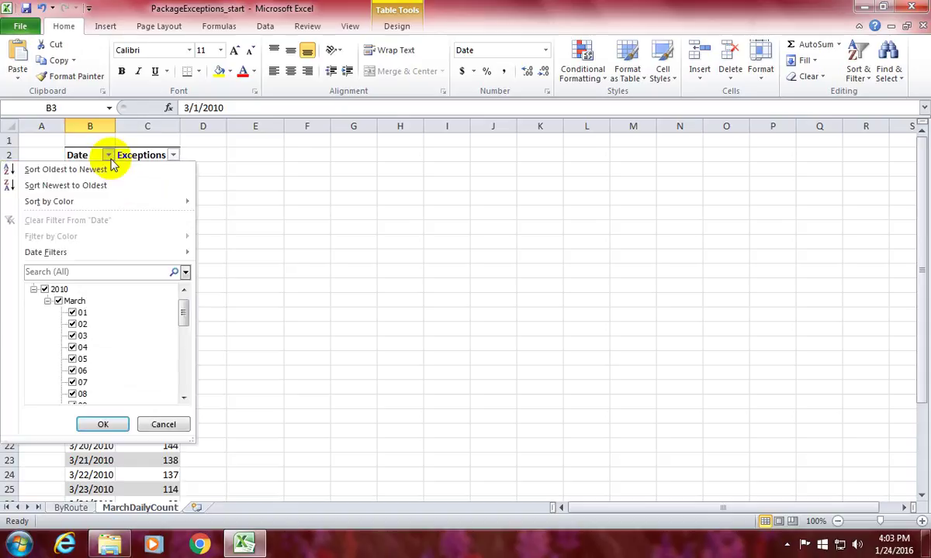
pyautogui.click(108, 155)
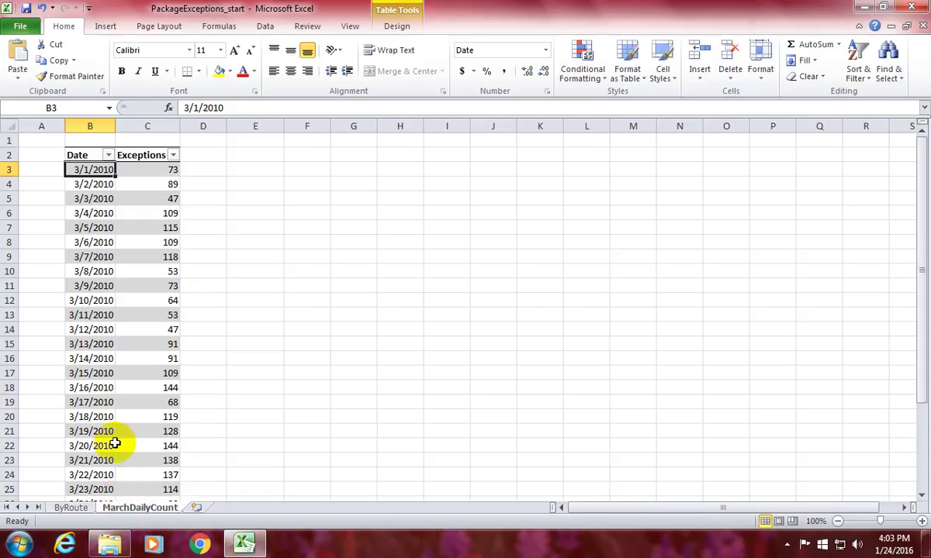
# Check the sorting and filtering commands available for the Exceptions column's values
pyautogui.click(132, 167)
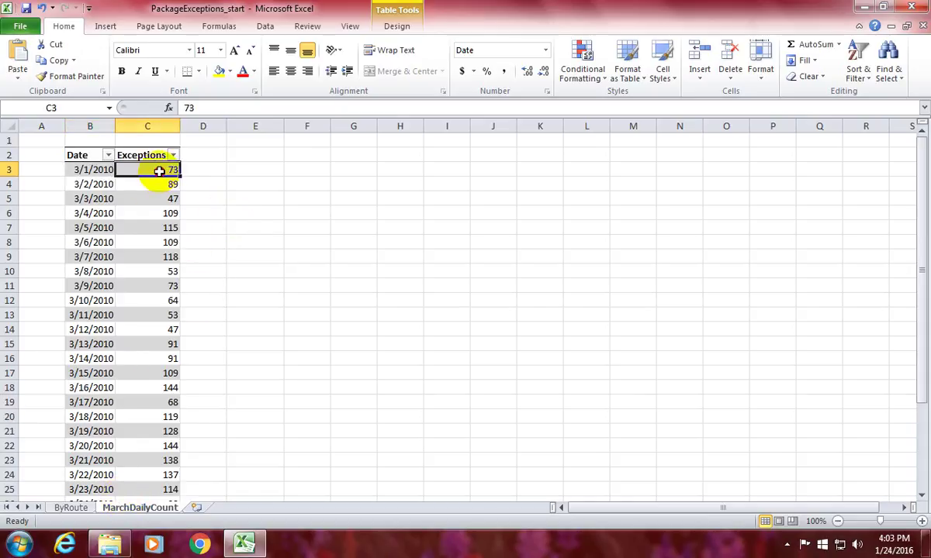
pyautogui.click(133, 200)
pyautogui.click(133, 169)
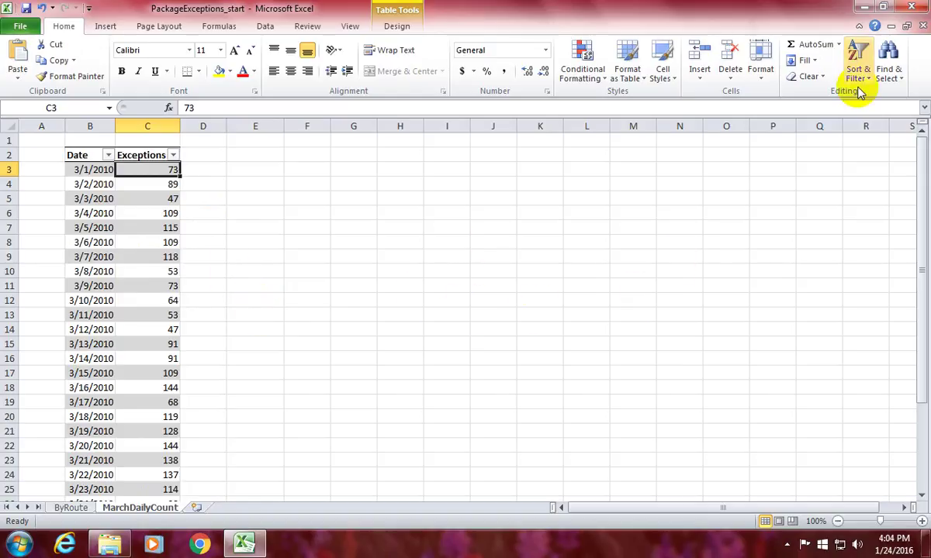
pyautogui.click(807, 62)
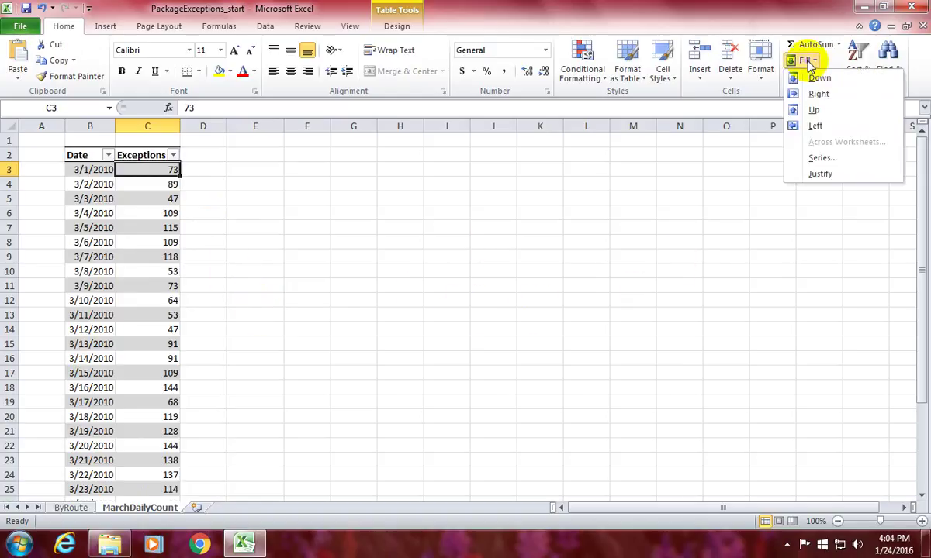
pyautogui.click(803, 63)
pyautogui.click(859, 73)
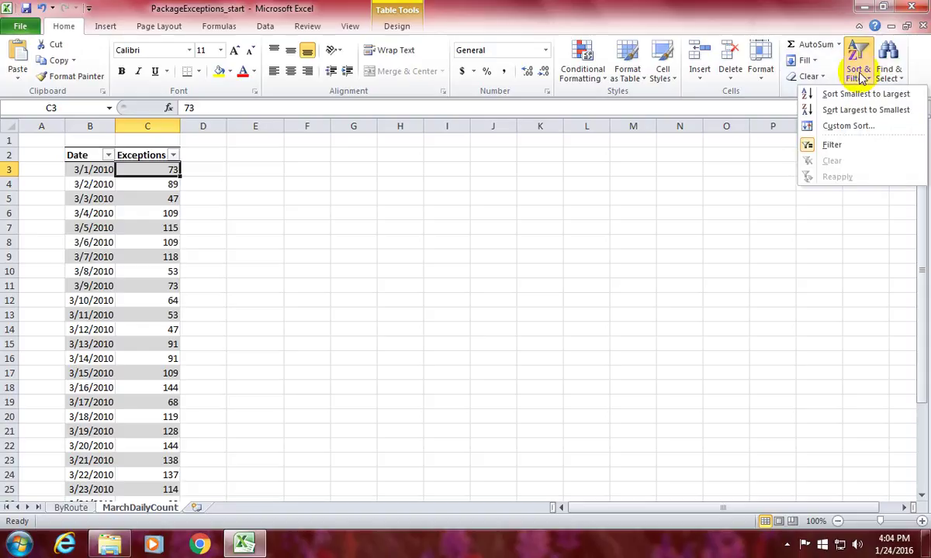
pyautogui.click(859, 74)
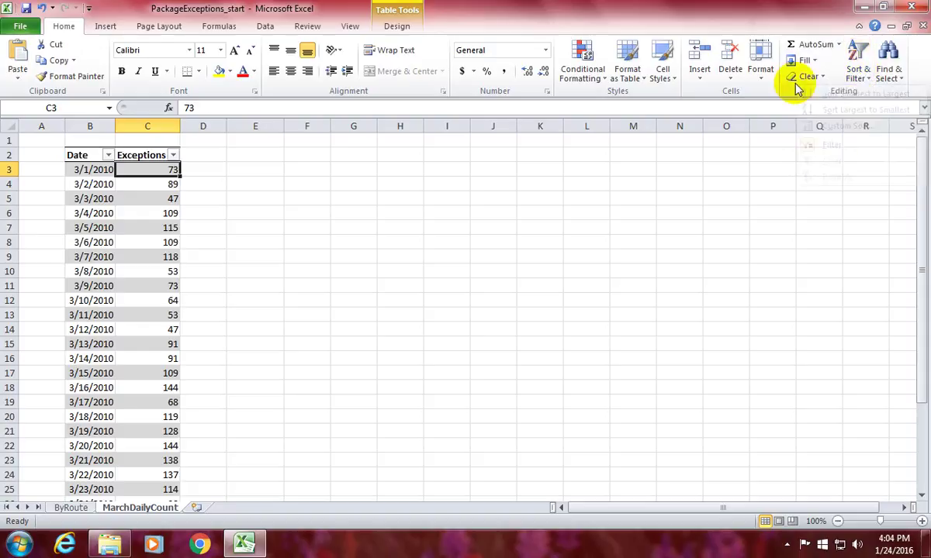
# Filter the Exceptions column with a Top 10 number filter set to the top 5 items
pyautogui.click(174, 156)
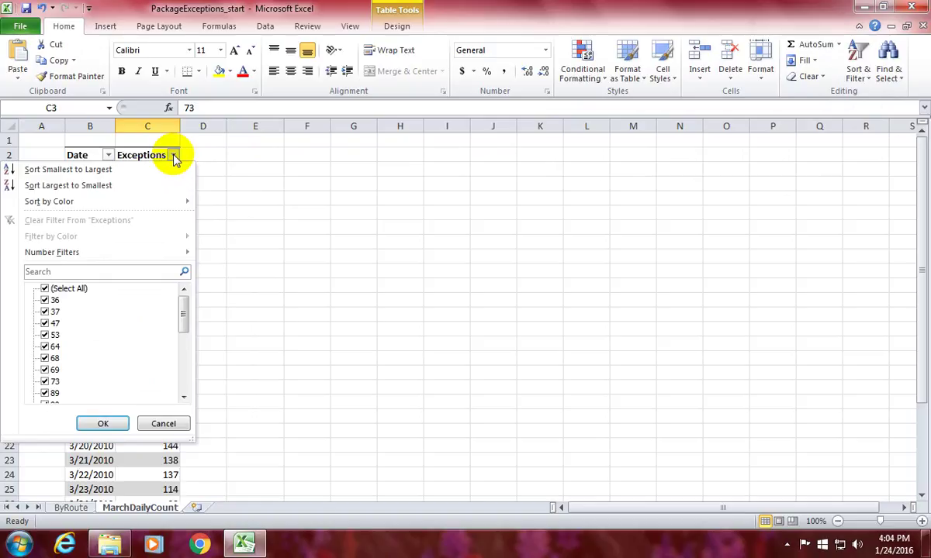
pyautogui.moveTo(71, 256)
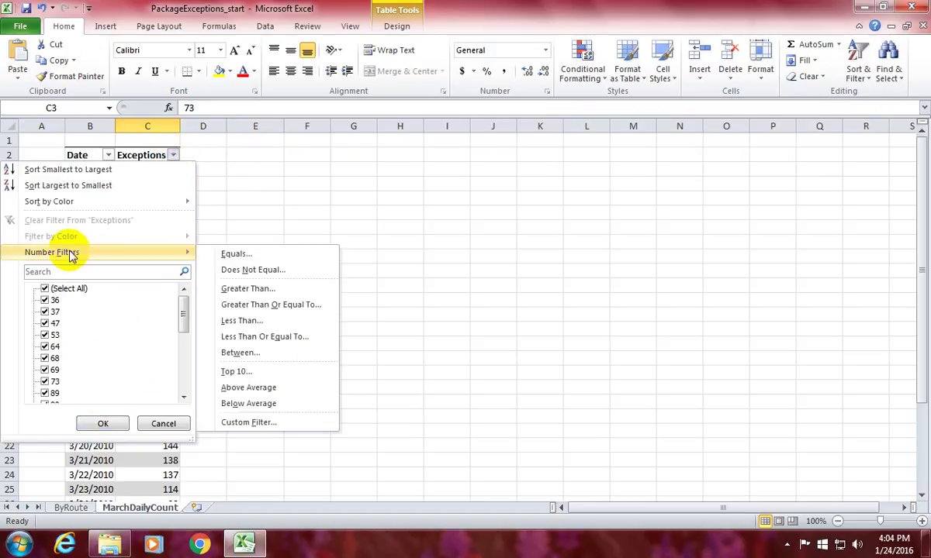
pyautogui.click(243, 375)
pyautogui.moveTo(422, 223); pyautogui.dragTo(308, 224)
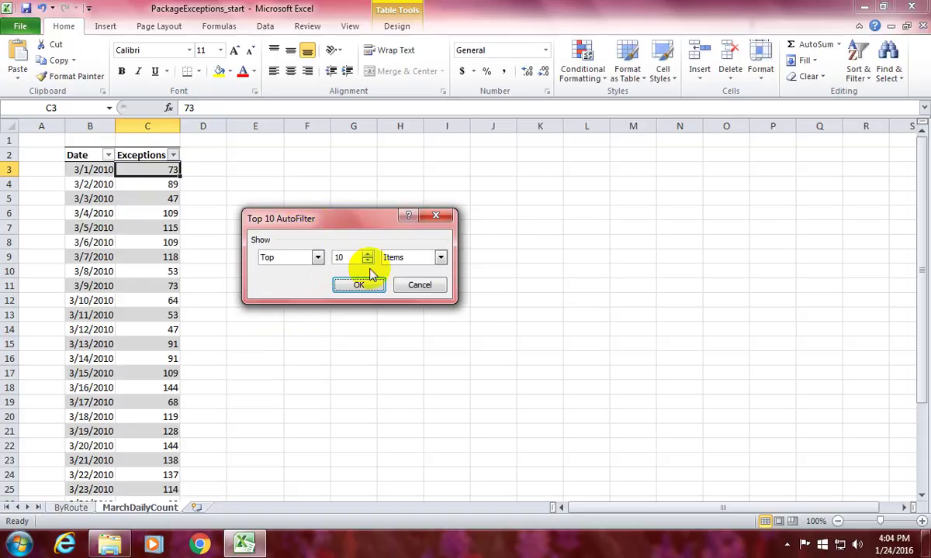
pyautogui.moveTo(334, 213); pyautogui.dragTo(310, 212)
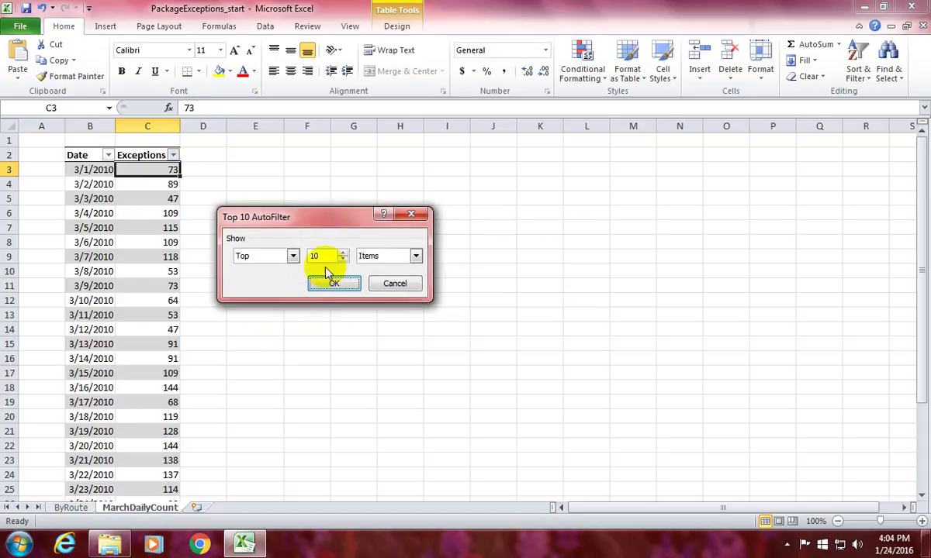
pyautogui.moveTo(327, 257); pyautogui.dragTo(298, 258)
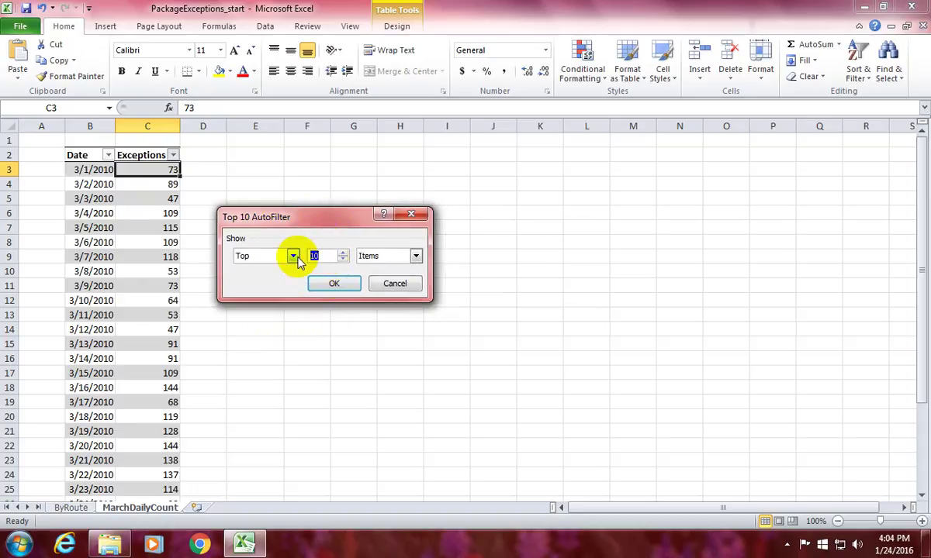
pyautogui.write('5')
pyautogui.click(334, 284)
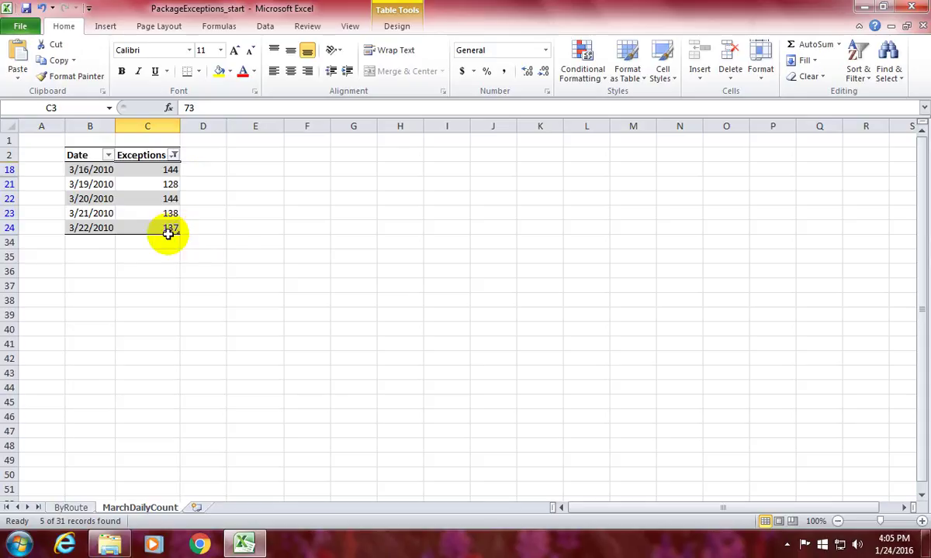
# Clear the filter from the Exceptions column
pyautogui.click(174, 155)
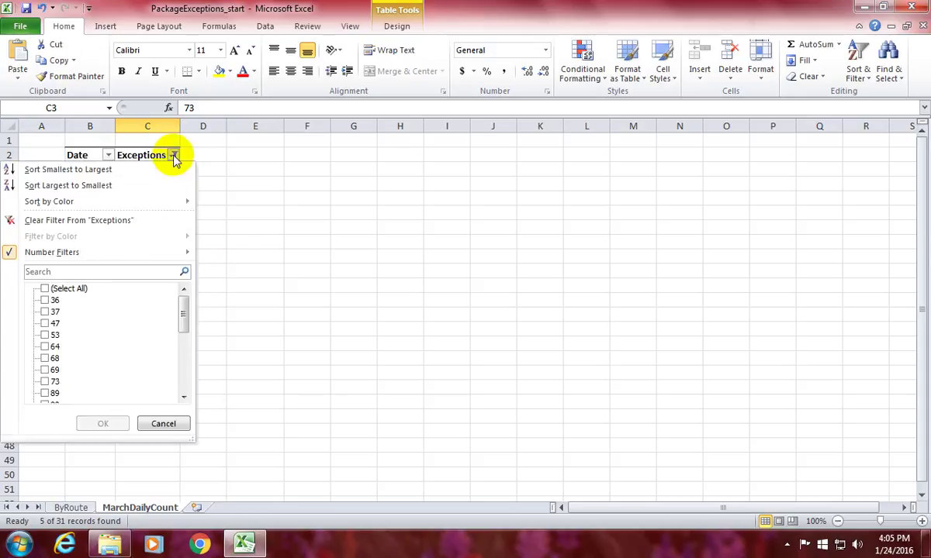
pyautogui.click(101, 223)
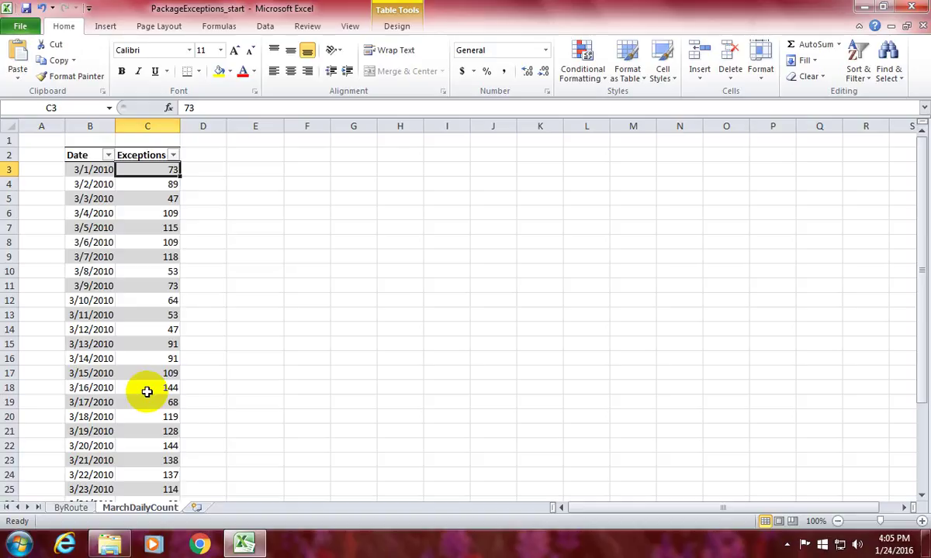
# Start a custom date filter on the Date column with the first condition is after or equal to 3/8/2010
pyautogui.click(108, 155)
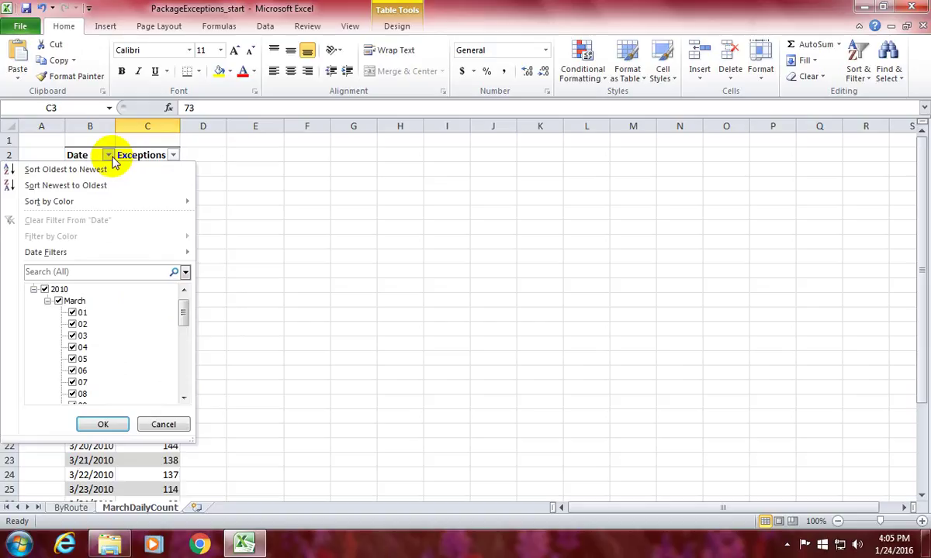
pyautogui.moveTo(104, 253)
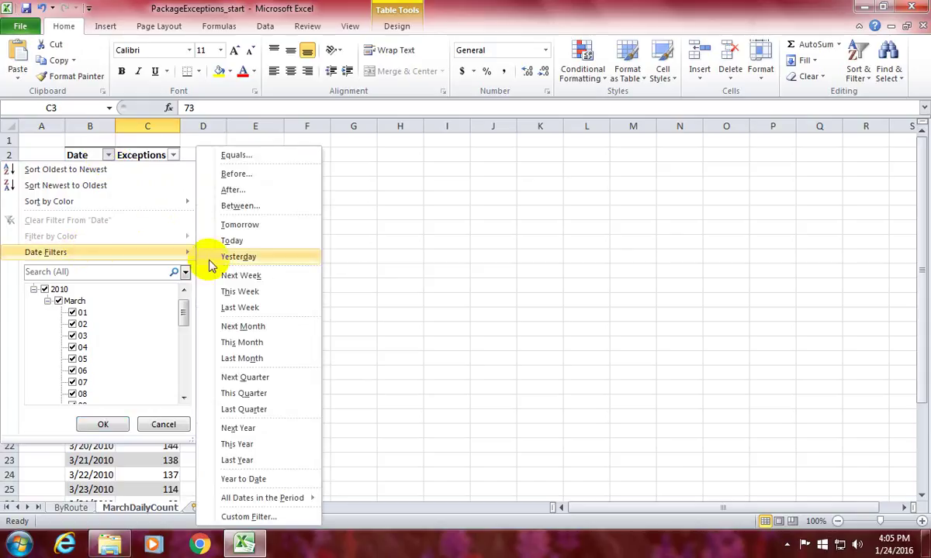
pyautogui.click(262, 517)
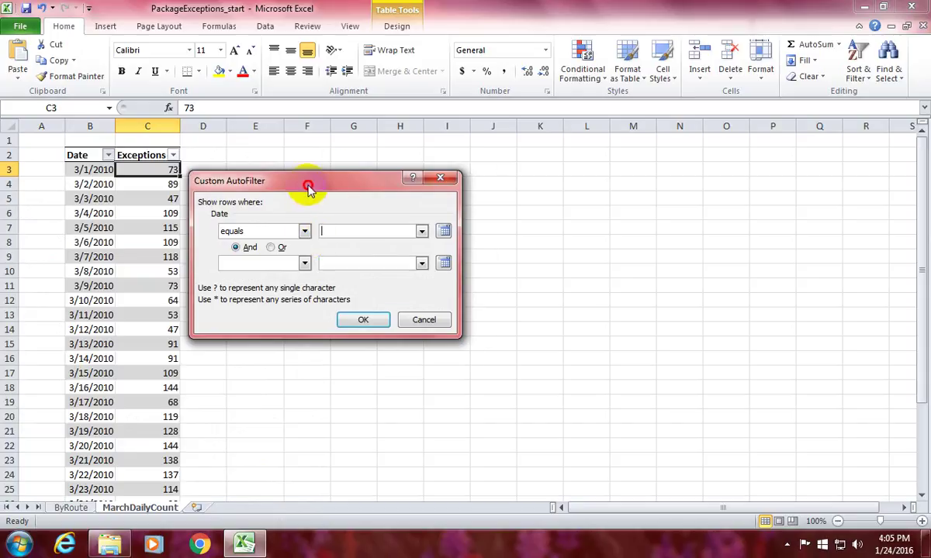
pyautogui.moveTo(308, 190); pyautogui.dragTo(337, 180)
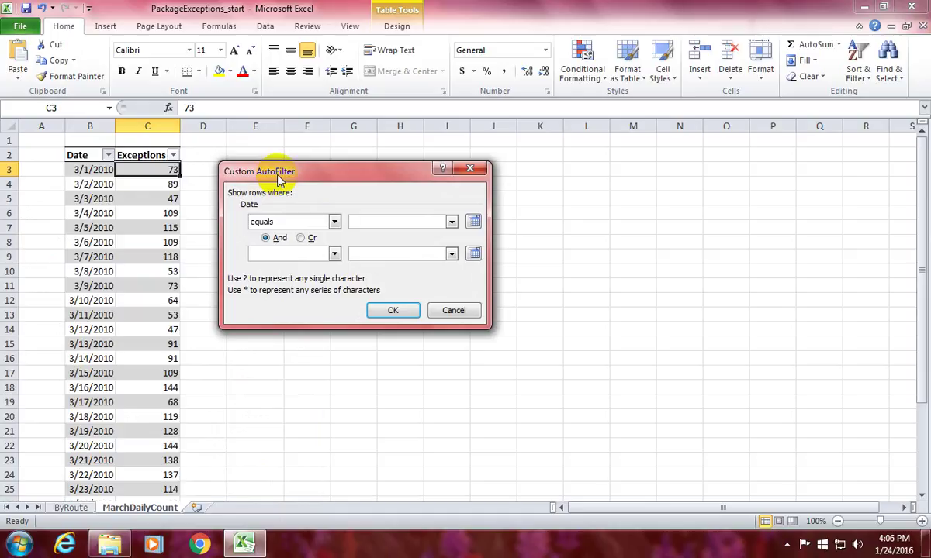
pyautogui.click(299, 224)
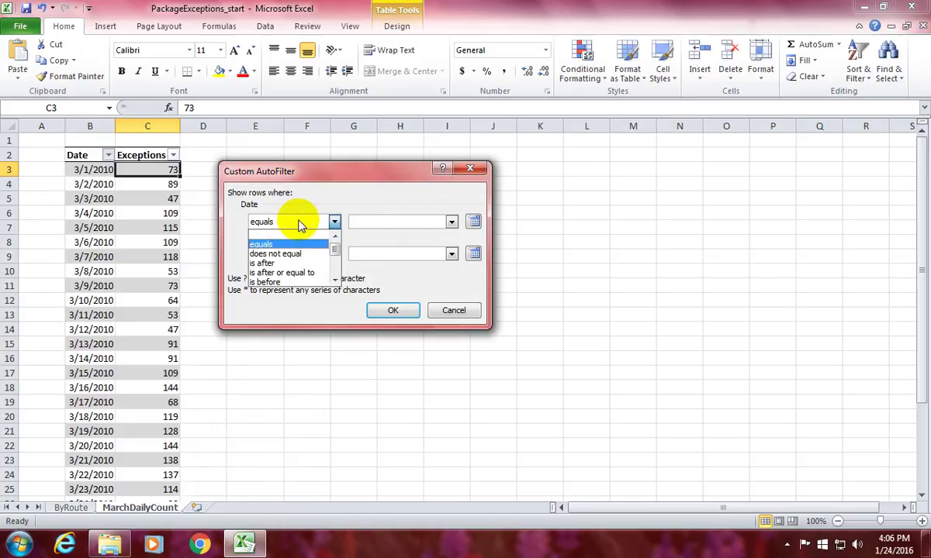
pyautogui.click(287, 273)
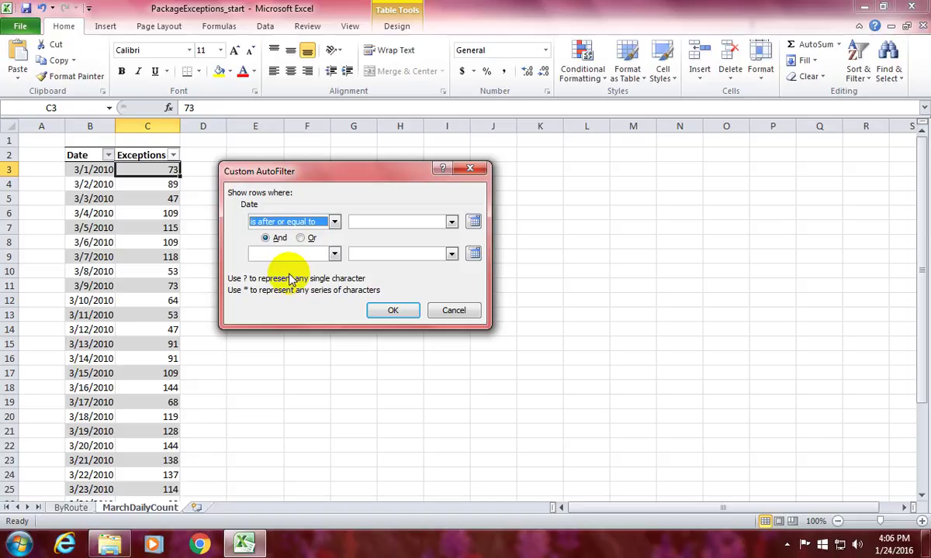
pyautogui.click(451, 223)
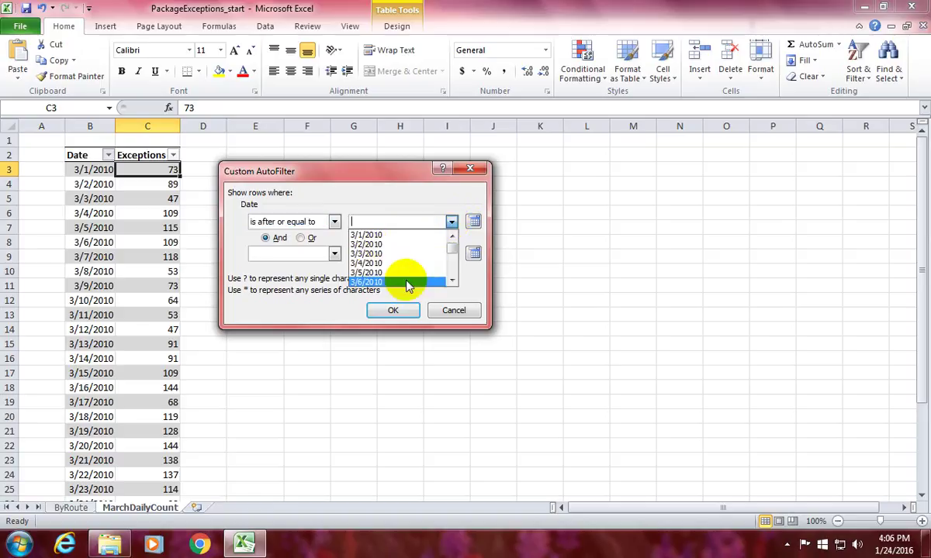
pyautogui.click(453, 282)
pyautogui.click(452, 281)
pyautogui.click(384, 281)
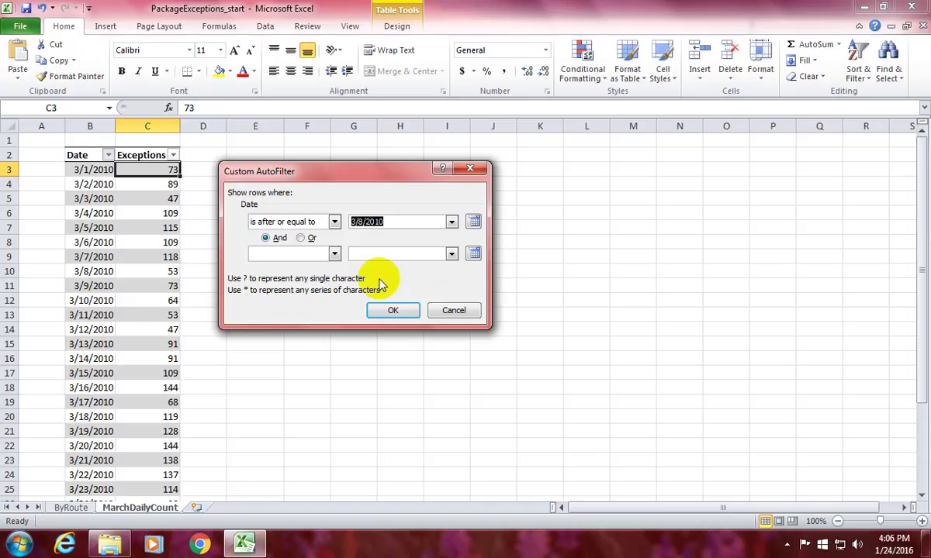
# Set the custom date filter's second condition to is before or equal to 3/14/2010
pyautogui.click(334, 254)
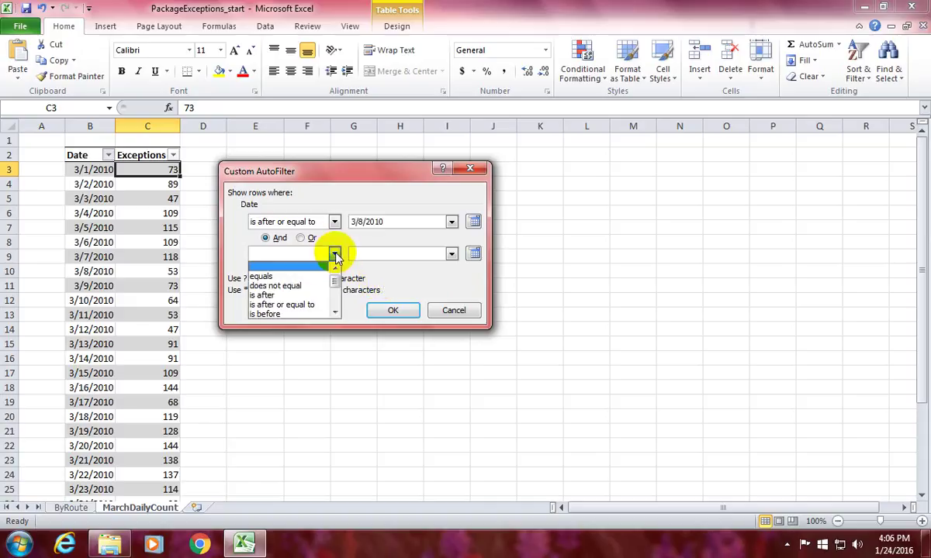
pyautogui.click(335, 313)
pyautogui.click(308, 314)
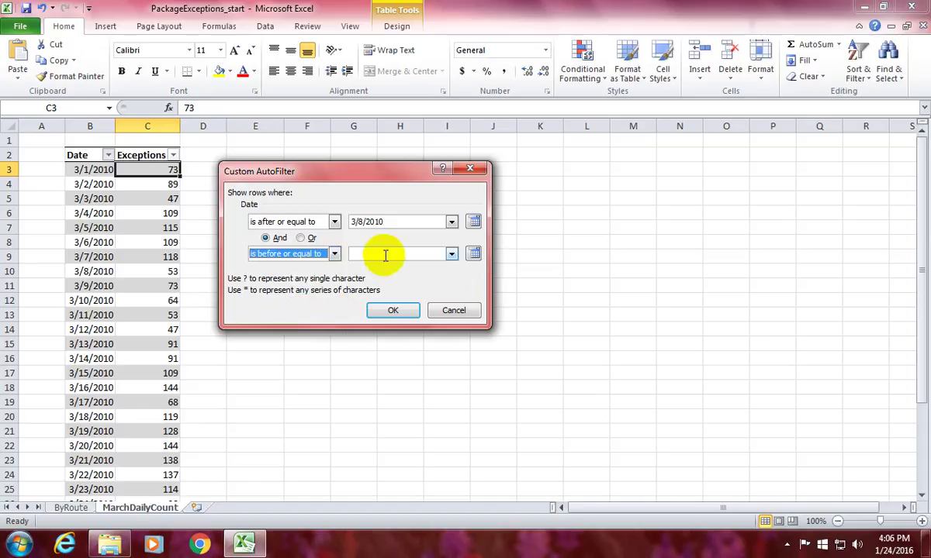
pyautogui.click(450, 253)
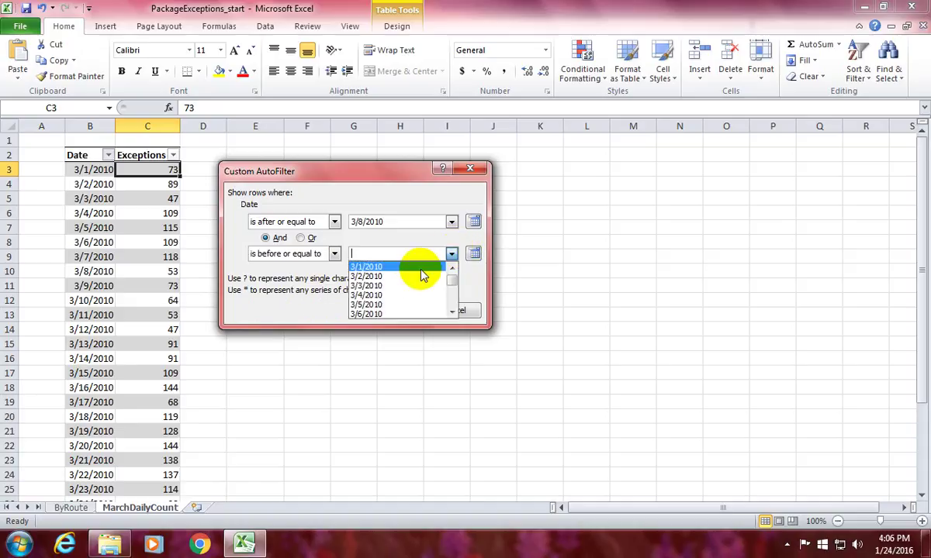
pyautogui.click(452, 311)
pyautogui.moveTo(454, 314); pyautogui.dragTo(440, 312)
pyautogui.click(370, 309)
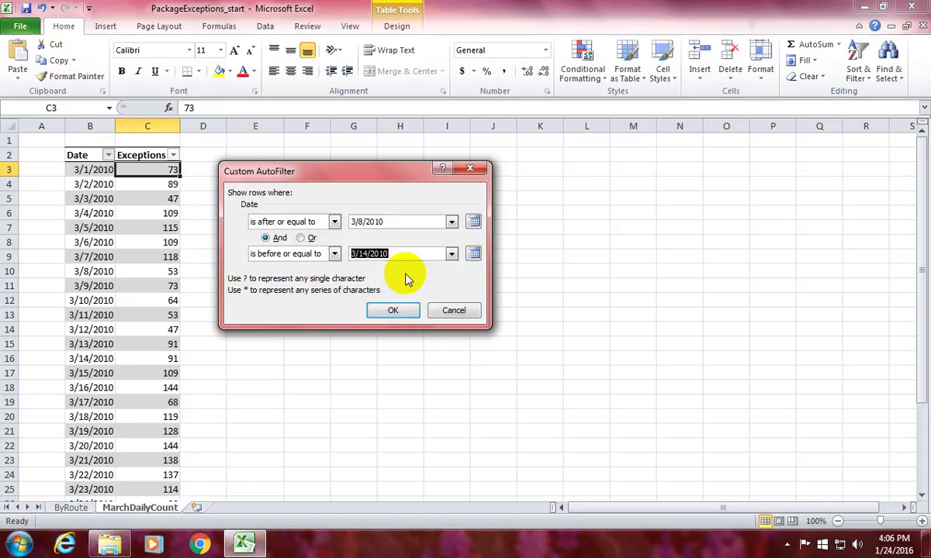
# Combine the two date conditions with And and apply the custom filter to the Date column
pyautogui.moveTo(368, 183); pyautogui.dragTo(436, 136)
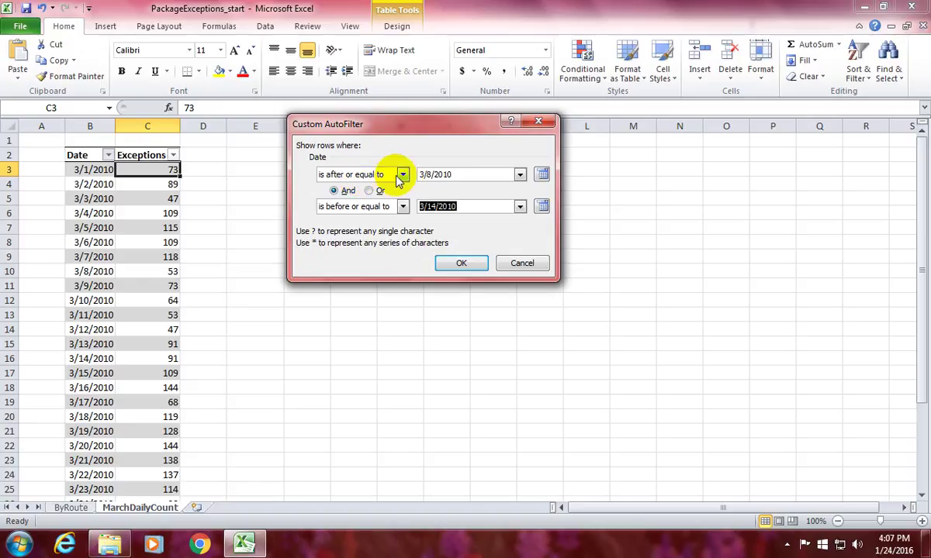
pyautogui.click(429, 175)
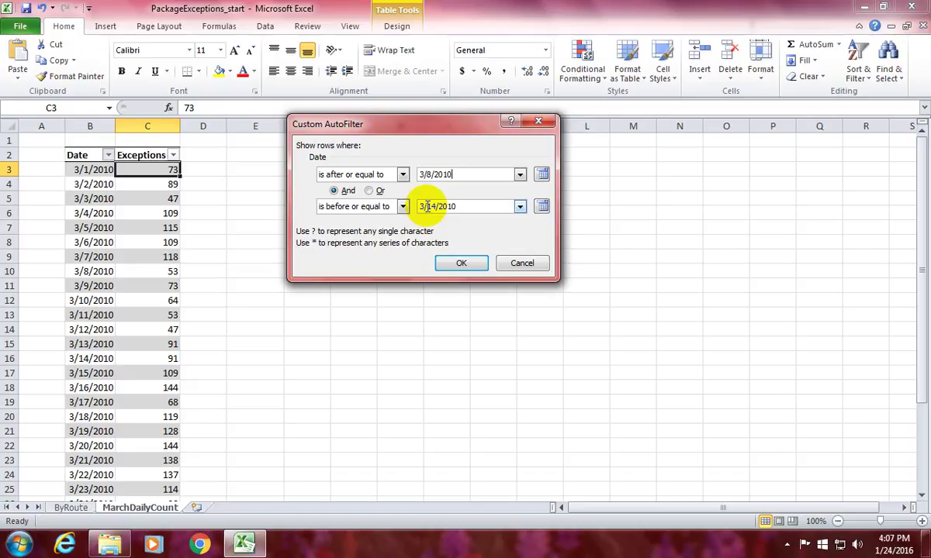
pyautogui.click(376, 194)
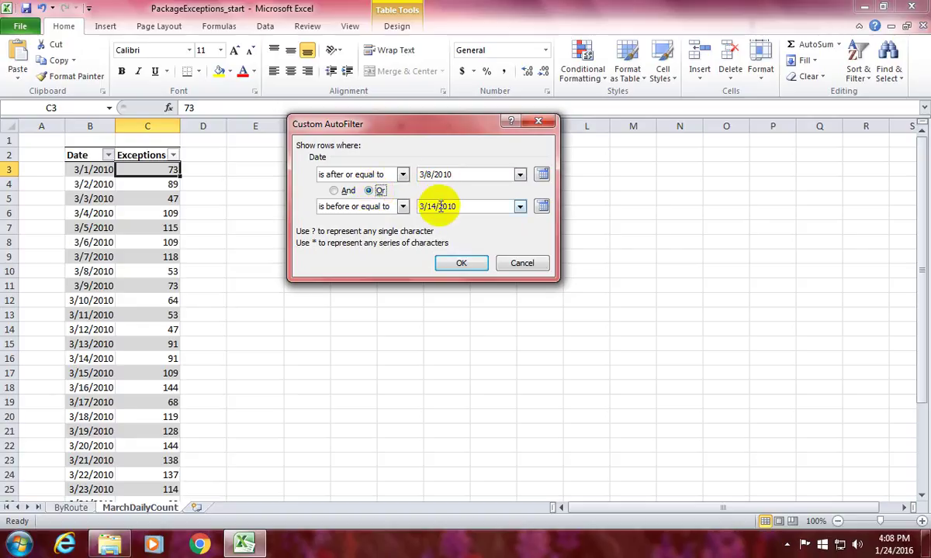
pyautogui.click(341, 191)
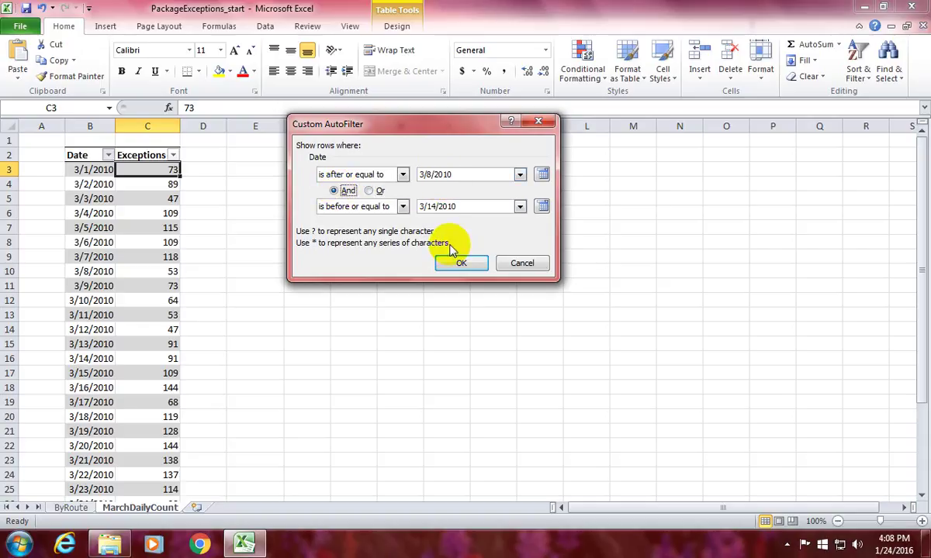
pyautogui.click(464, 263)
pyautogui.click(466, 265)
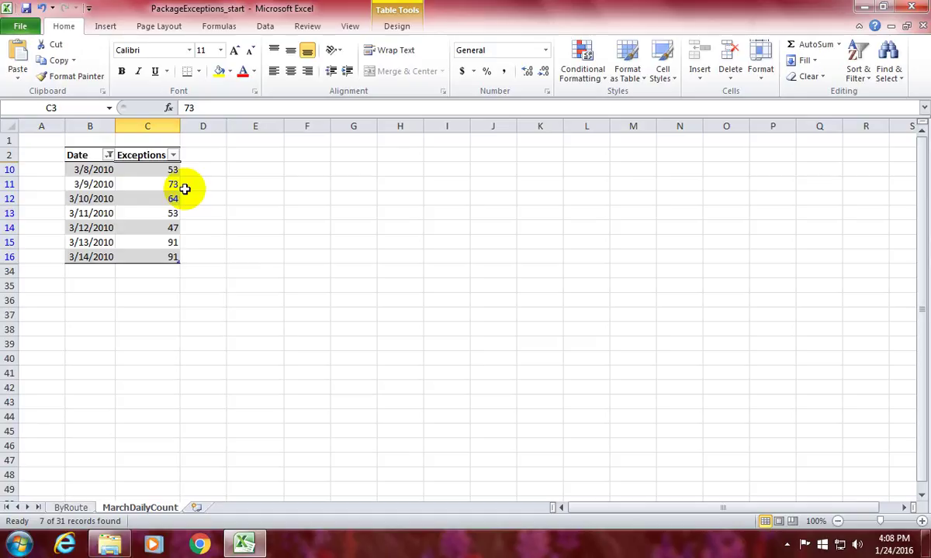
# Clear the filter from the Date column
pyautogui.click(109, 155)
pyautogui.click(58, 253)
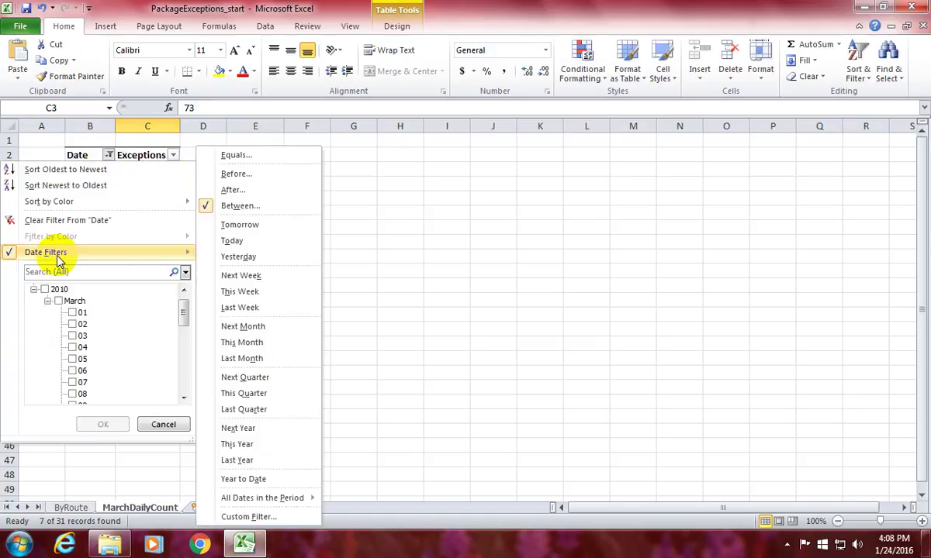
pyautogui.click(68, 221)
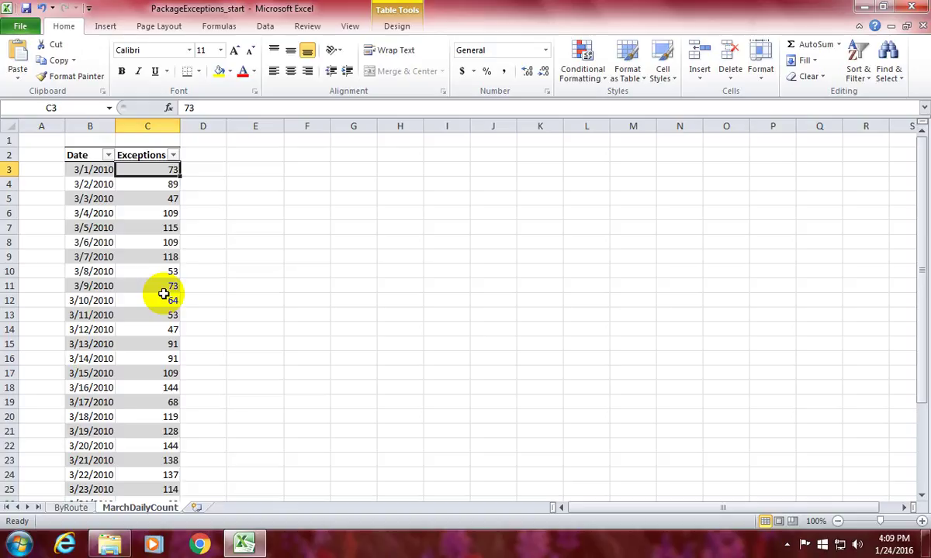
# Enter the formula =RANDBETWEEN(1,100) in cell F10
pyautogui.click(293, 271)
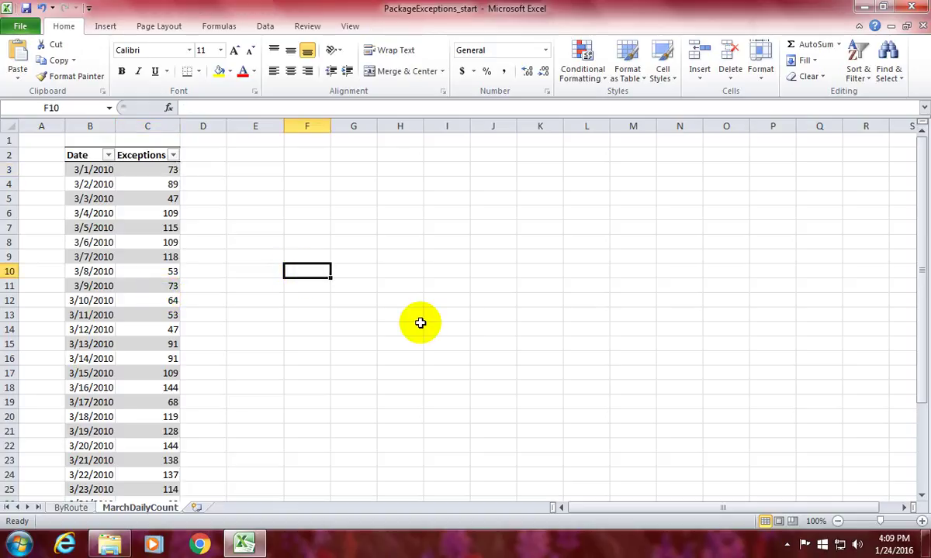
pyautogui.write('=')
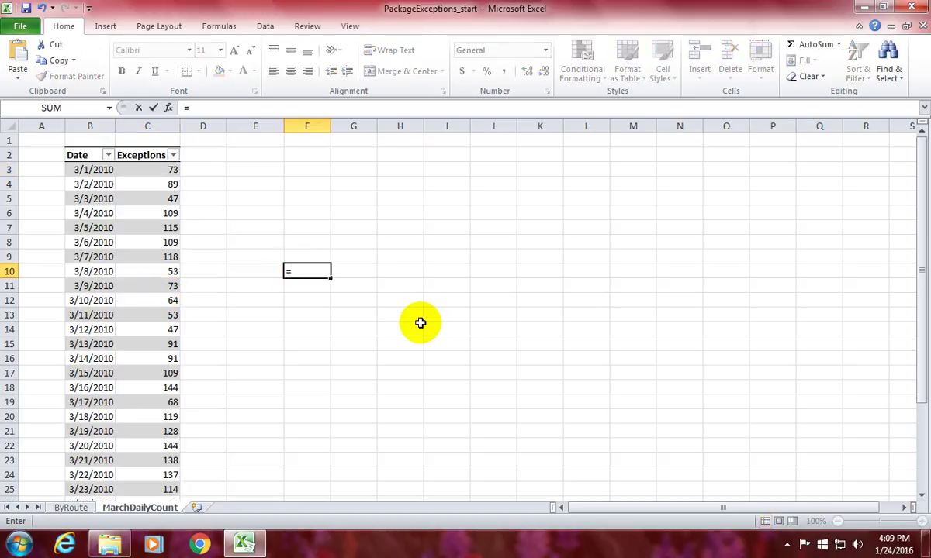
pyautogui.write('ran')
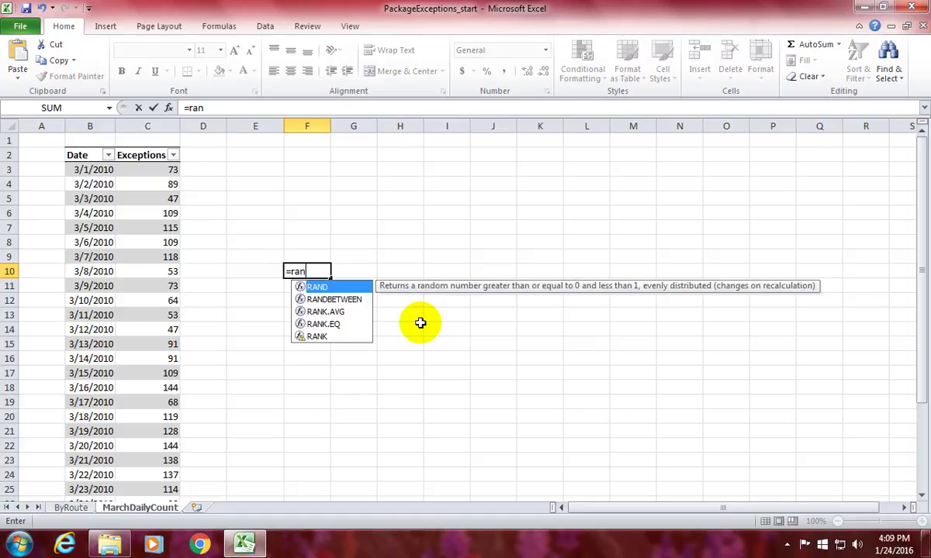
pyautogui.write('dbetween')
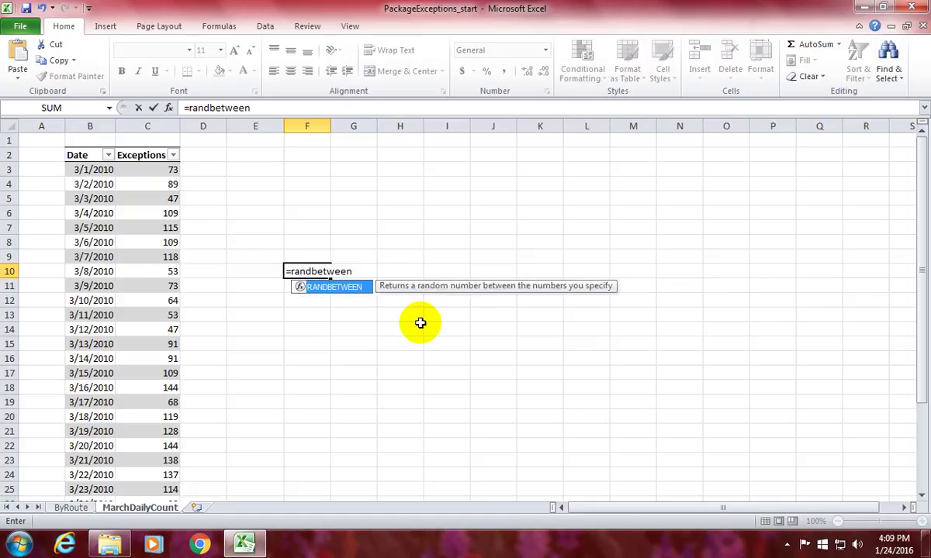
pyautogui.write('(1,')
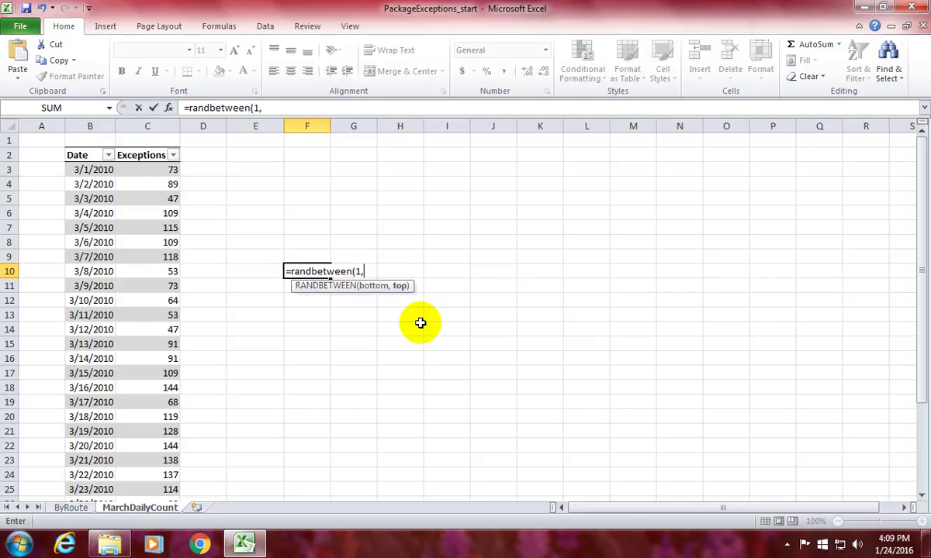
pyautogui.write('100)')
pyautogui.press('Return')
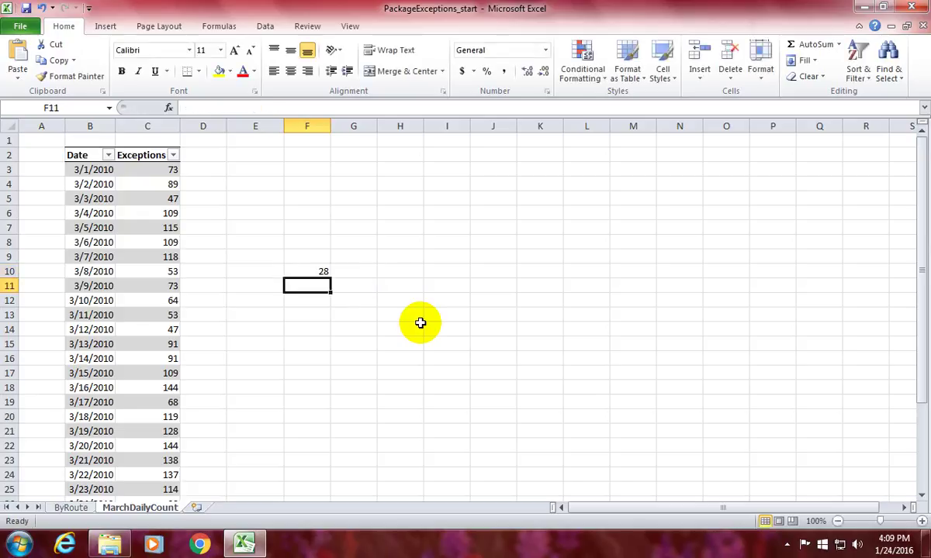
# Re-enter the unchanged formula in F10 repeatedly to generate new random numbers
pyautogui.press('Up')
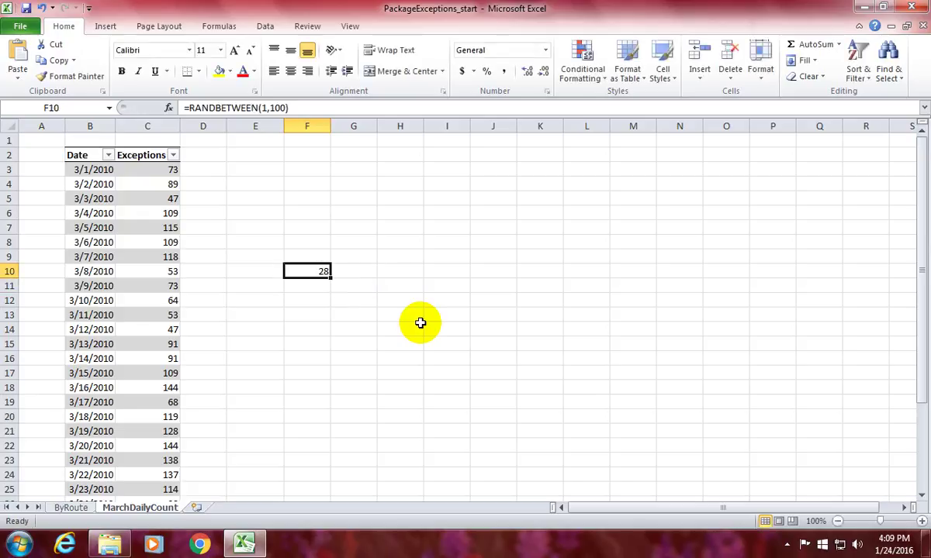
pyautogui.click(307, 108)
pyautogui.press('Return')
pyautogui.press('Up')
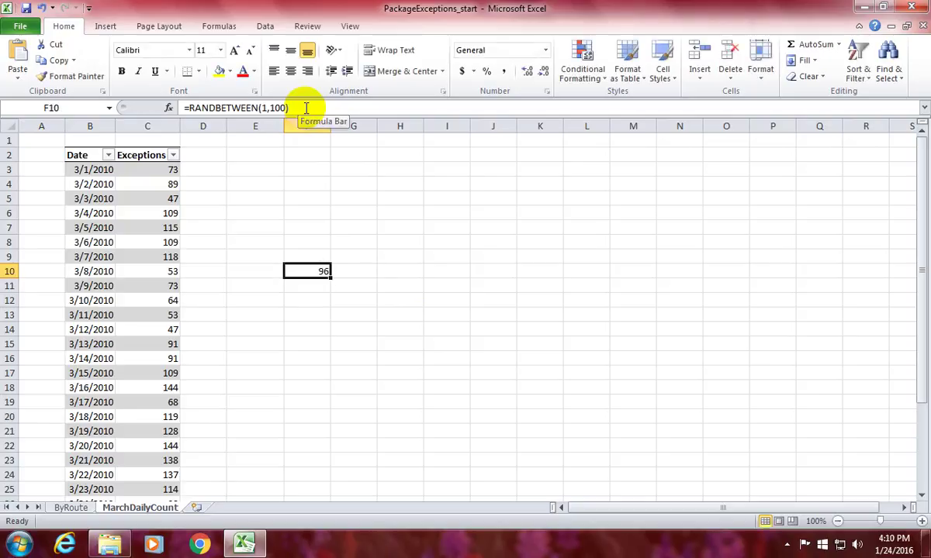
pyautogui.press('Return')
pyautogui.press('Up')
pyautogui.click(306, 108)
pyautogui.press('Return')
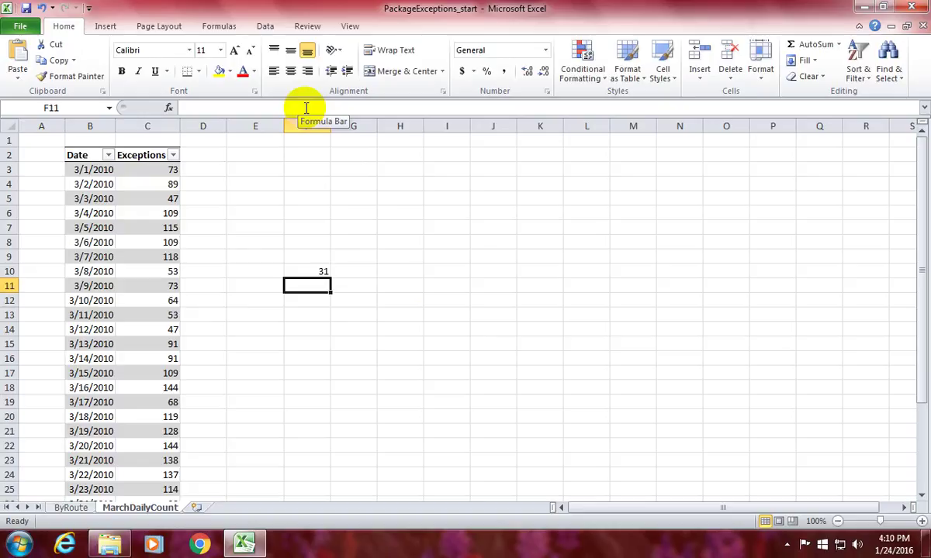
# Fill the RANDBETWEEN formula from F10 down to cell F23
pyautogui.press('Up')
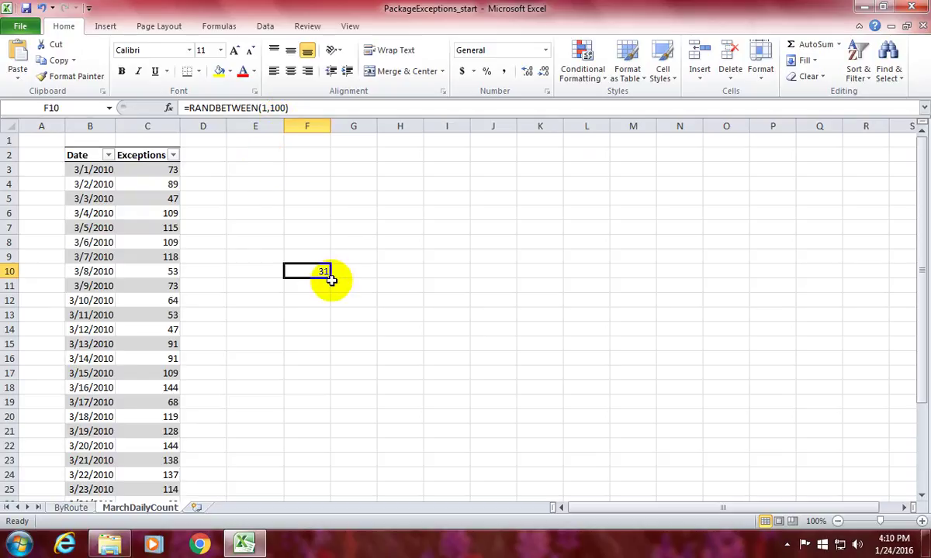
pyautogui.moveTo(330, 277); pyautogui.dragTo(340, 405)
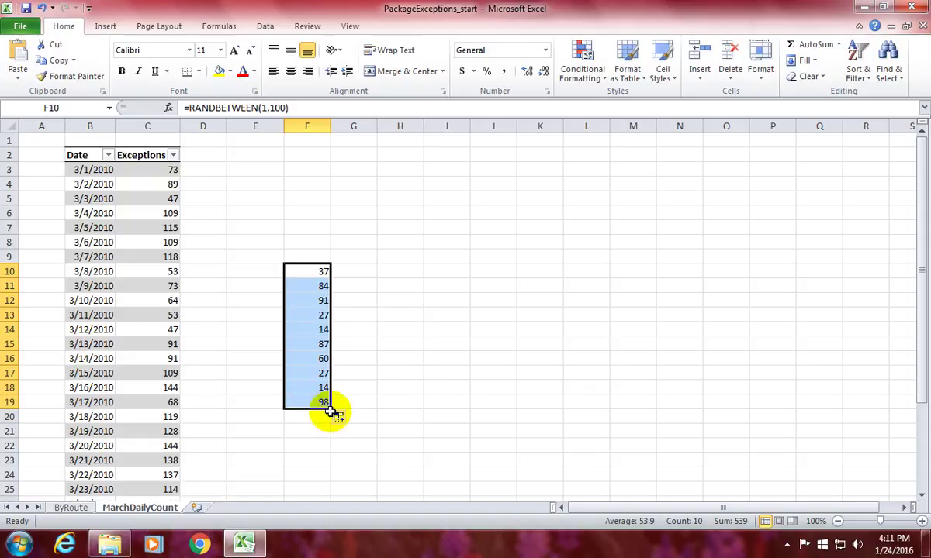
pyautogui.moveTo(330, 407); pyautogui.dragTo(339, 464)
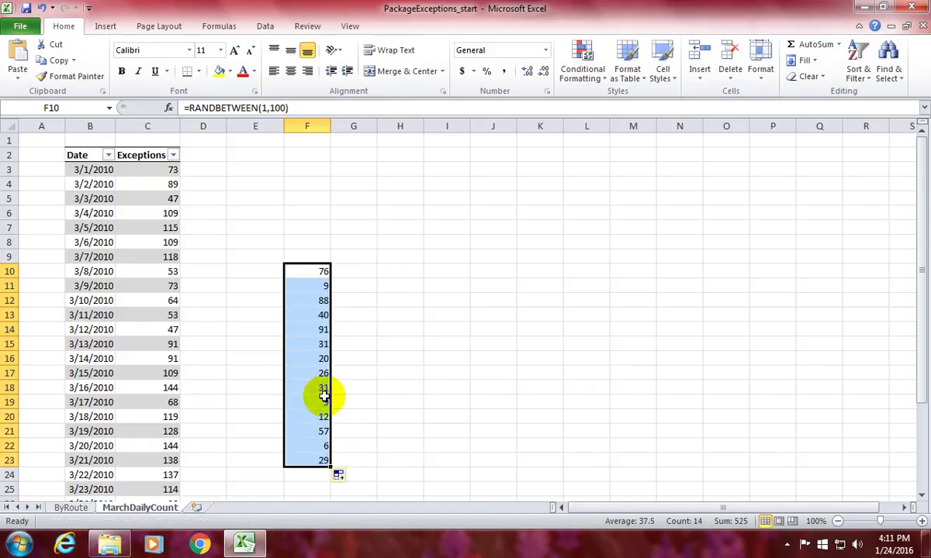
# Inspect the formulas in individual cells of the filled range F10:F23, returning to F10
pyautogui.click(317, 440)
pyautogui.click(309, 273)
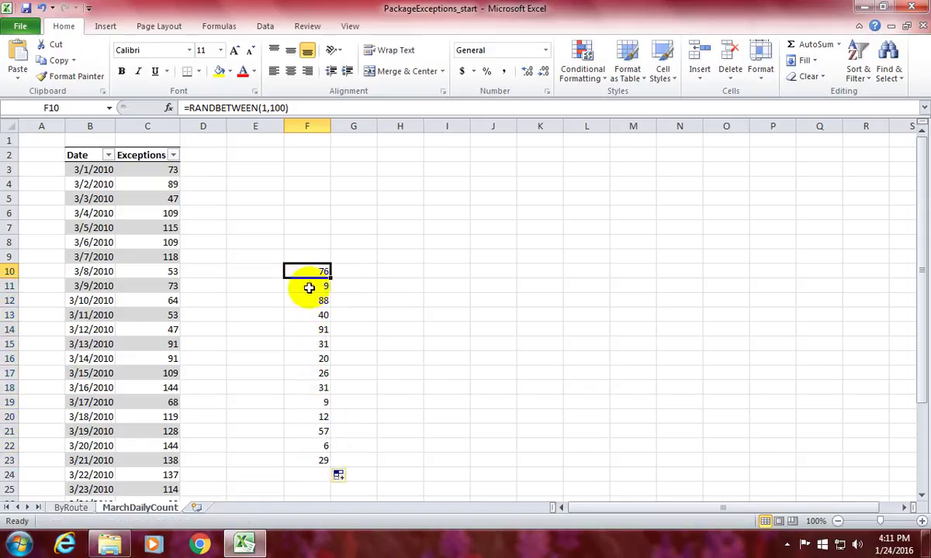
pyautogui.click(311, 287)
pyautogui.click(308, 301)
pyautogui.click(309, 316)
pyautogui.click(309, 331)
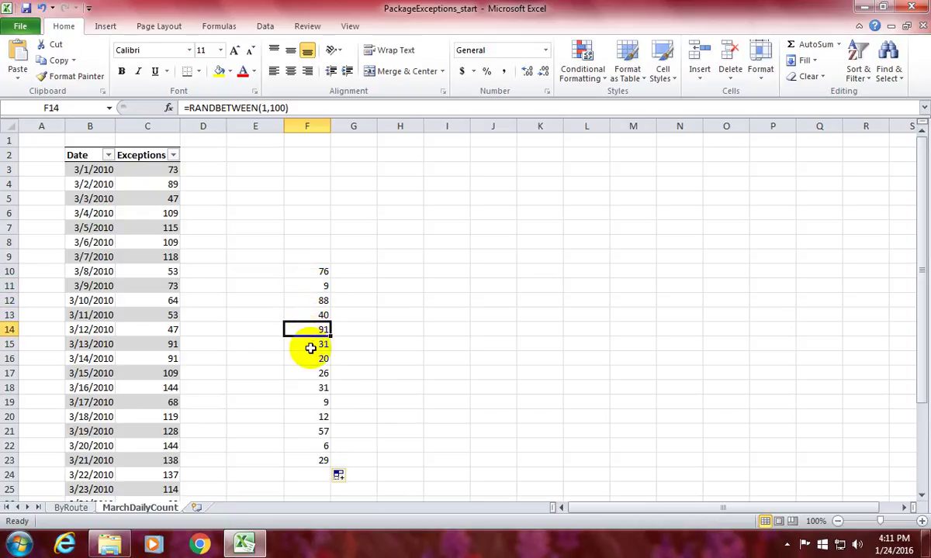
pyautogui.click(310, 345)
pyautogui.click(316, 360)
pyautogui.click(314, 374)
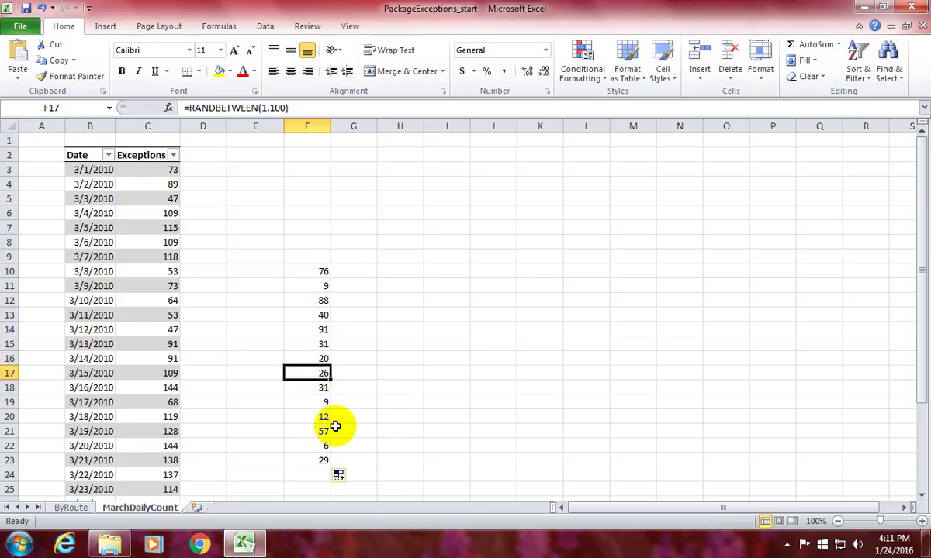
pyautogui.click(317, 446)
pyautogui.click(314, 432)
pyautogui.click(312, 402)
pyautogui.click(307, 272)
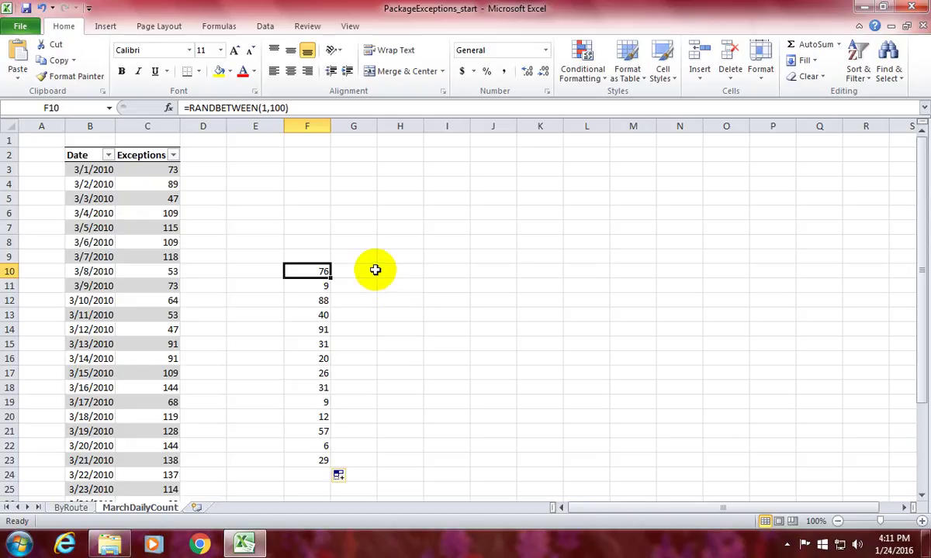
# Fill the RANDBETWEEN formula from F10 across the row to cell Q10
pyautogui.moveTo(331, 278); pyautogui.dragTo(798, 270)
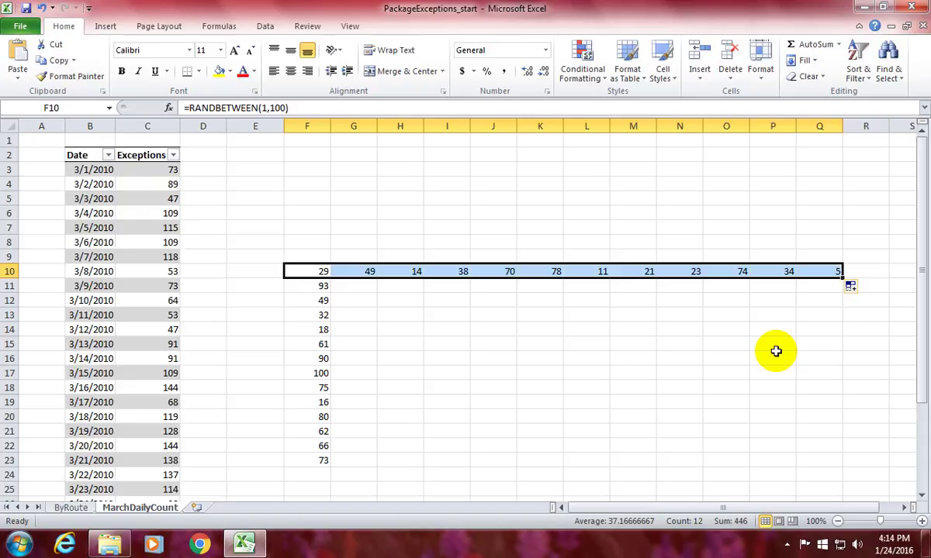
# Clear all the random numbers by deleting the contents of the range F10:R23
pyautogui.moveTo(307, 271); pyautogui.dragTo(858, 430)
pyautogui.click(633, 359)
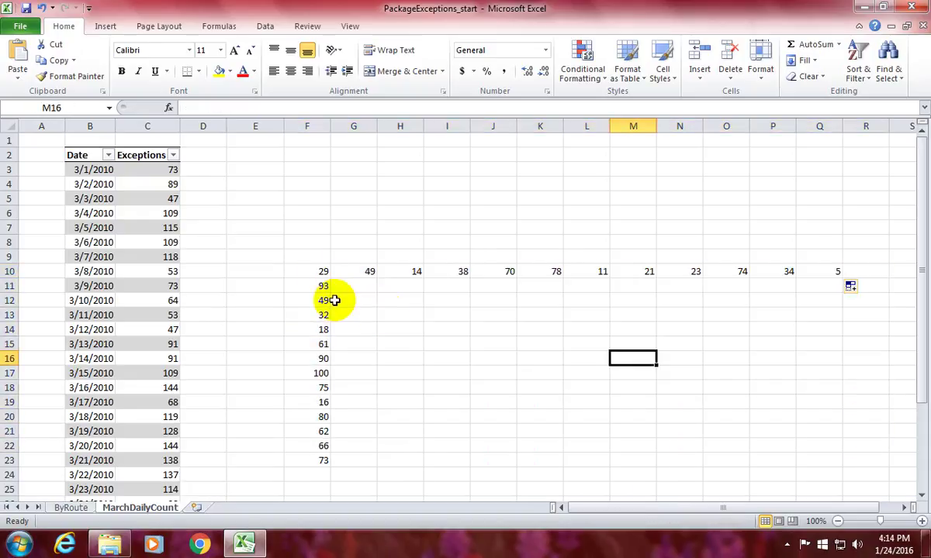
pyautogui.moveTo(318, 272); pyautogui.dragTo(855, 463)
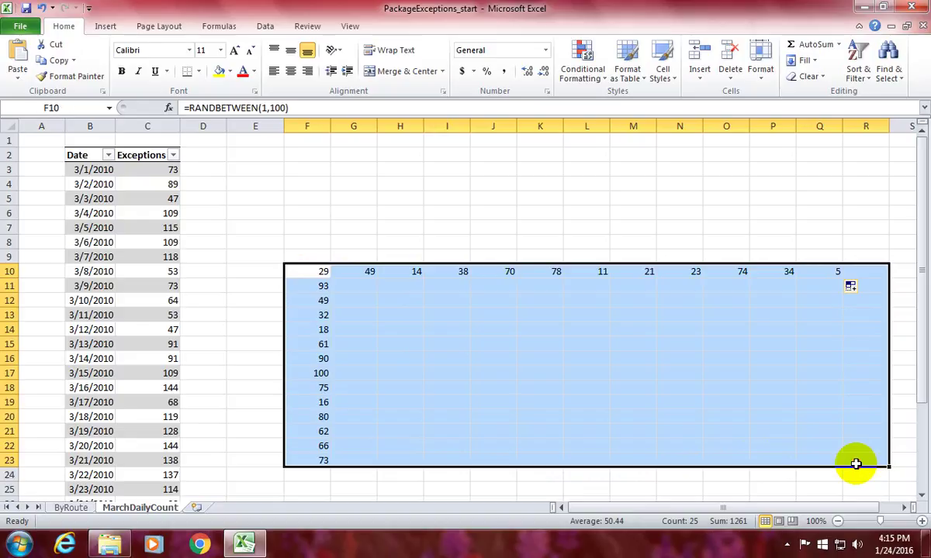
pyautogui.press('Delete')
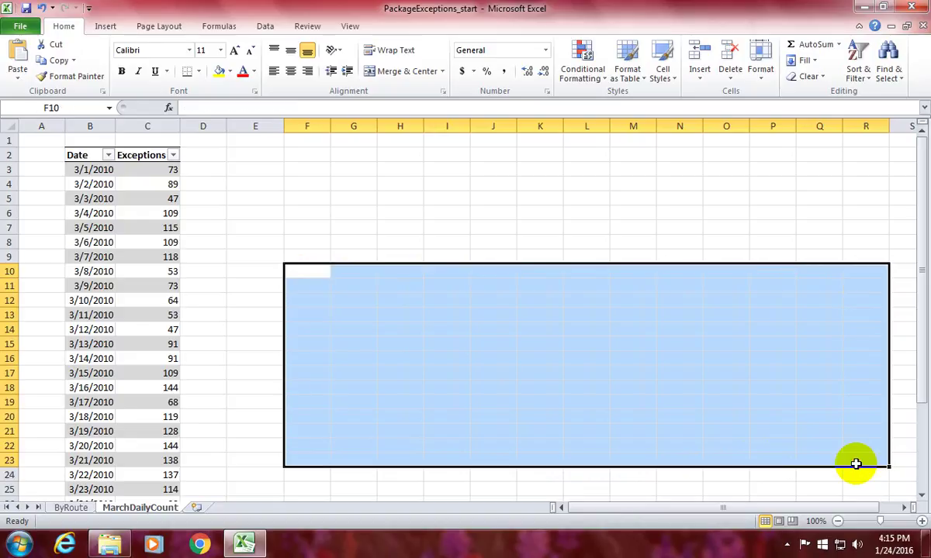
# Enter the headers North Sales, West Sales, East Sales and South Sales in cells F3 to I3
pyautogui.click(311, 182)
pyautogui.click(313, 169)
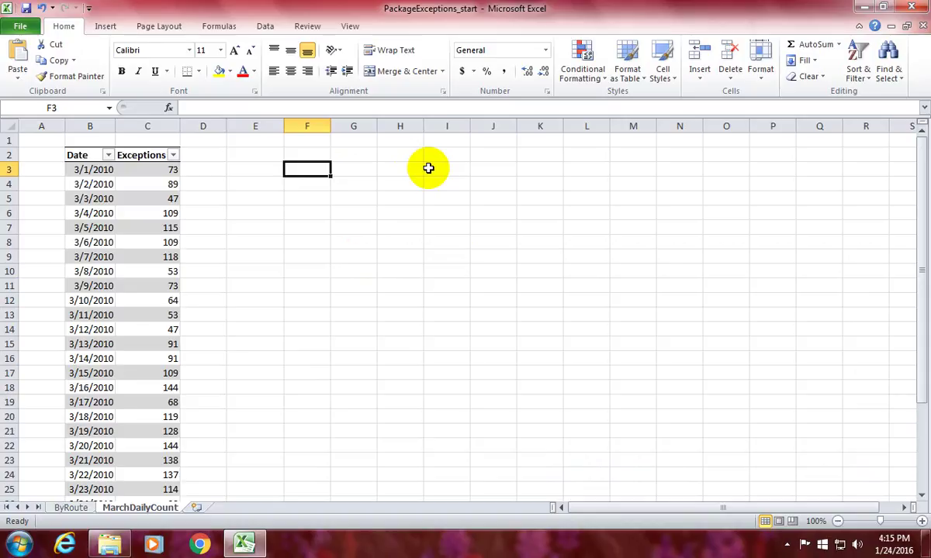
pyautogui.write('Nort')
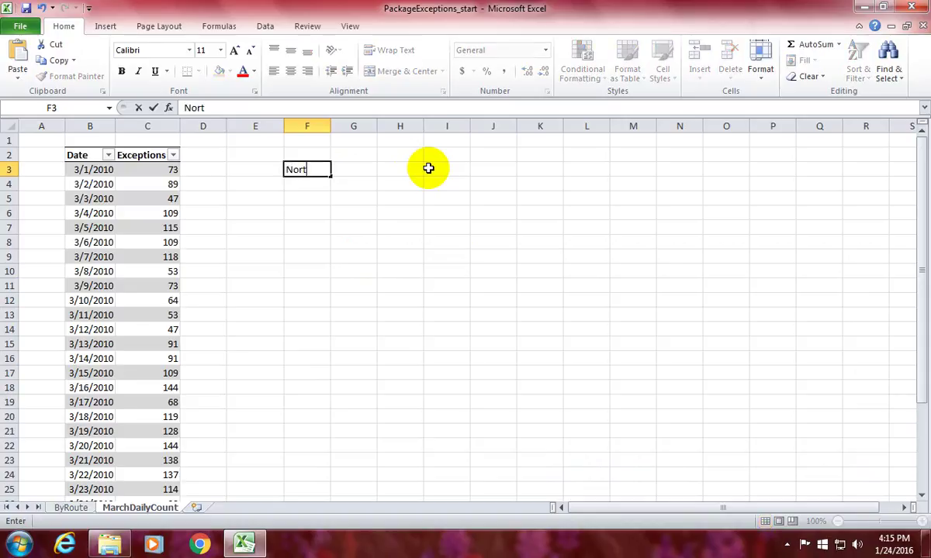
pyautogui.write('h Sales')
pyautogui.press('Tab')
pyautogui.write('West')
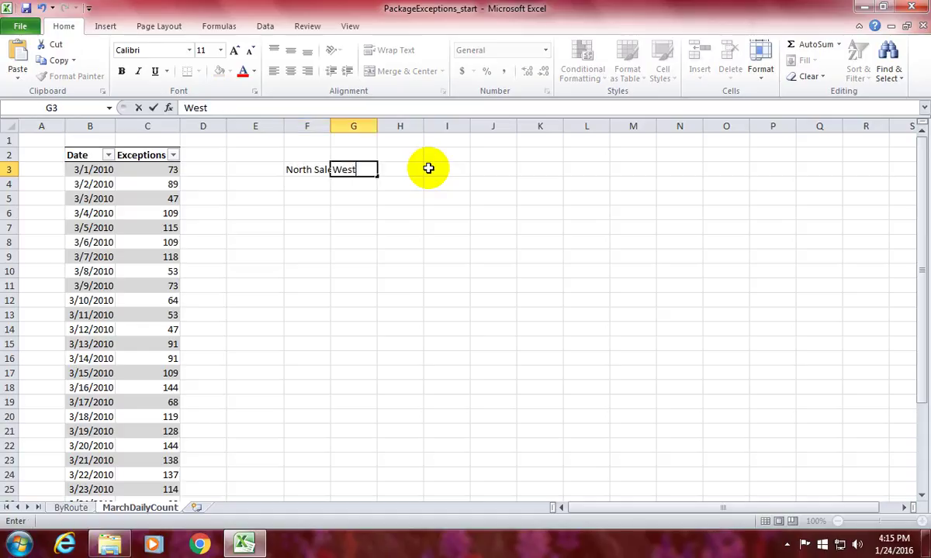
pyautogui.write(' Sales')
pyautogui.press('Tab')
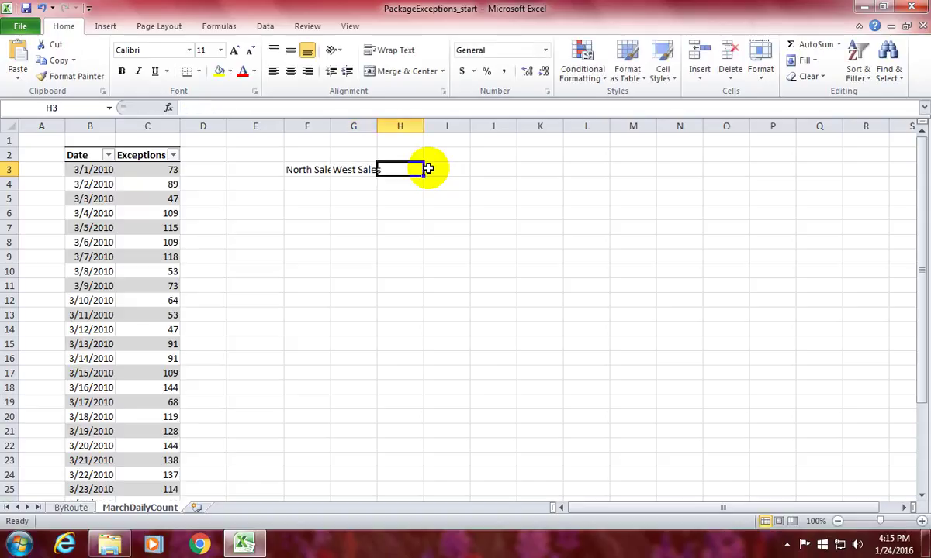
pyautogui.write('East')
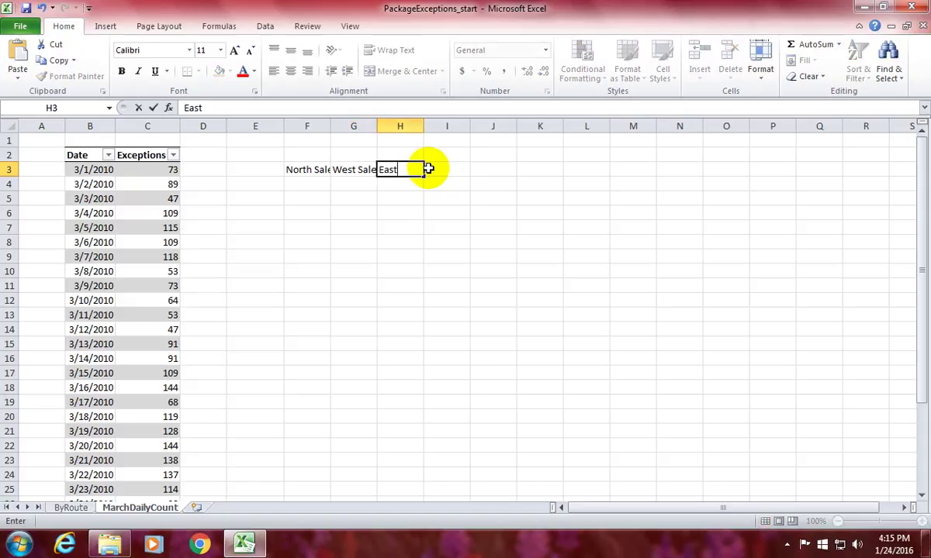
pyautogui.write(' Sales')
pyautogui.press('Tab')
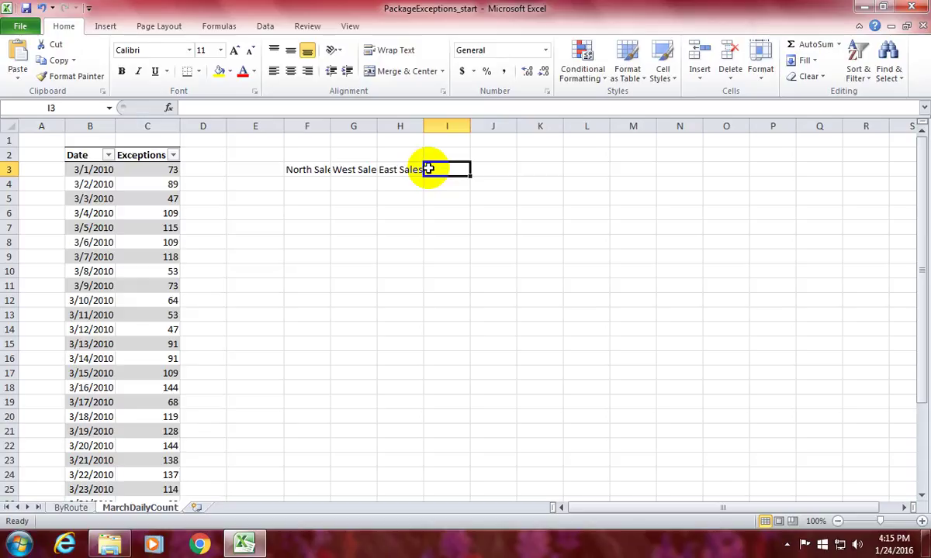
pyautogui.write('South')
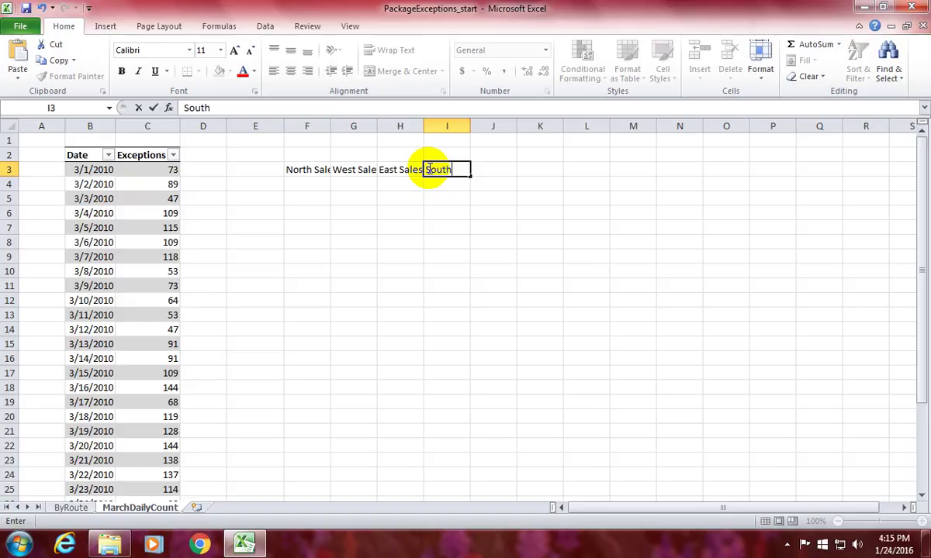
pyautogui.write(' Salese')
pyautogui.press('BackSpace')
pyautogui.press('Return')
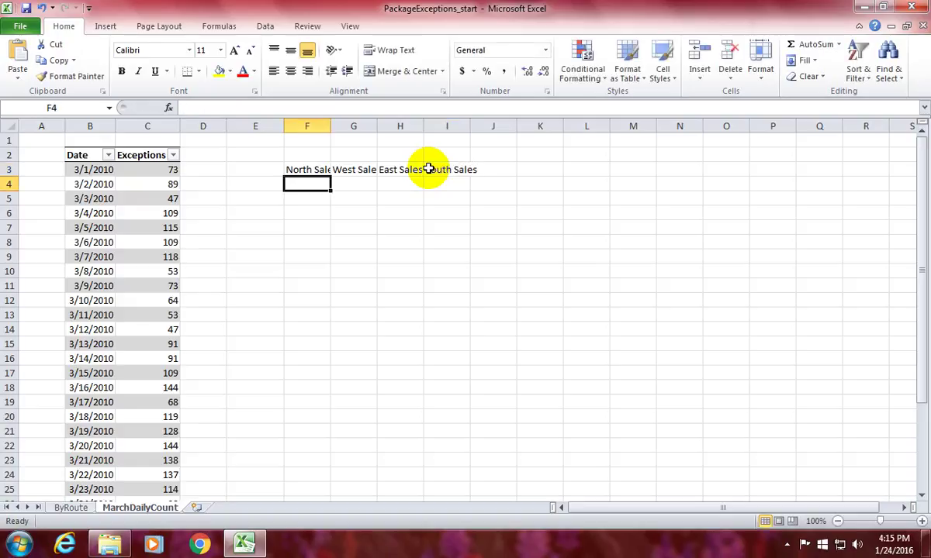
# AutoFit the widths of columns F through I to their sales headers
pyautogui.doubleClick(330, 125)
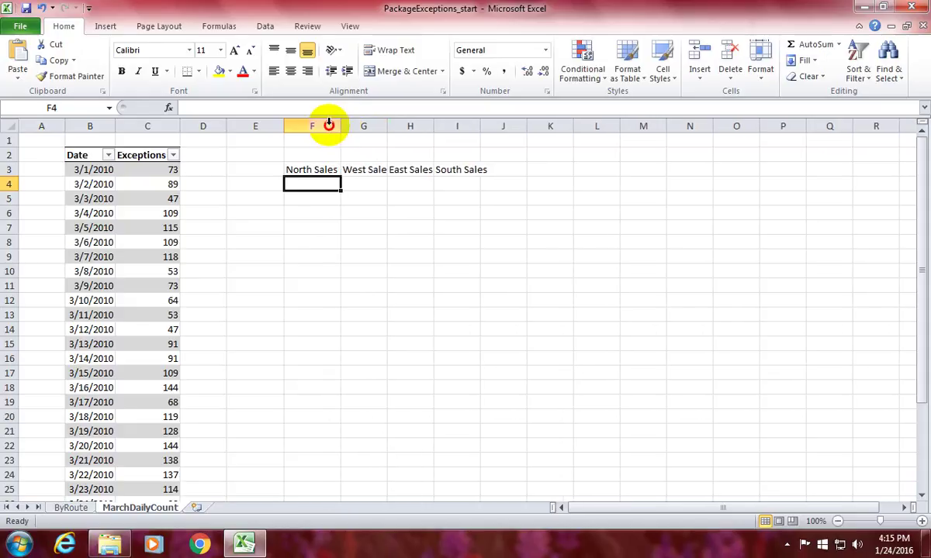
pyautogui.doubleClick(387, 126)
pyautogui.doubleClick(441, 125)
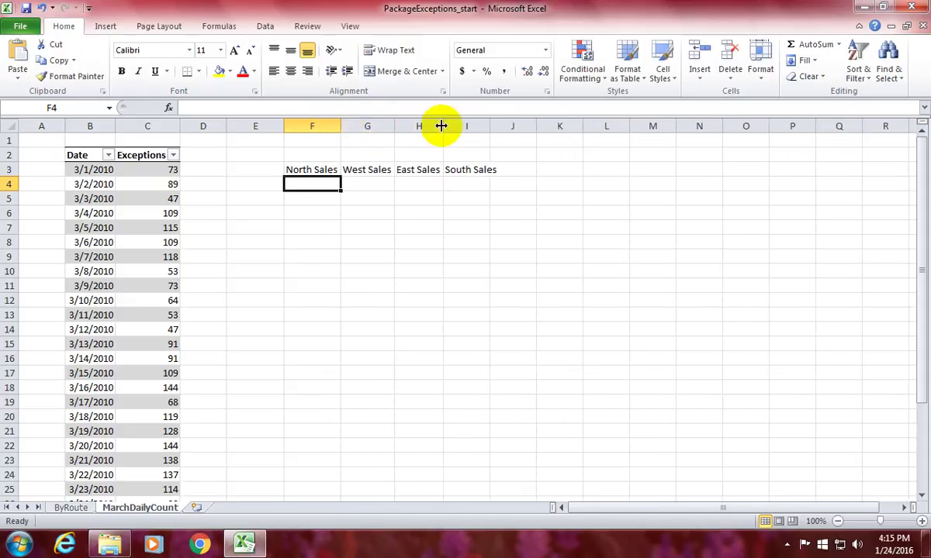
pyautogui.doubleClick(490, 126)
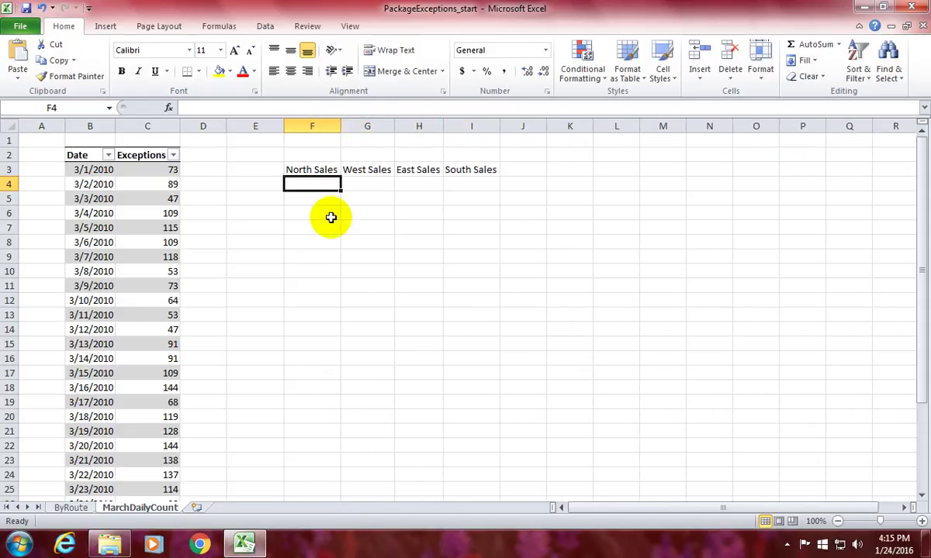
# Enter the North Sales figures 45, 58, 62, 78, 55 and 32 in cells F4 to F9
pyautogui.write('45')
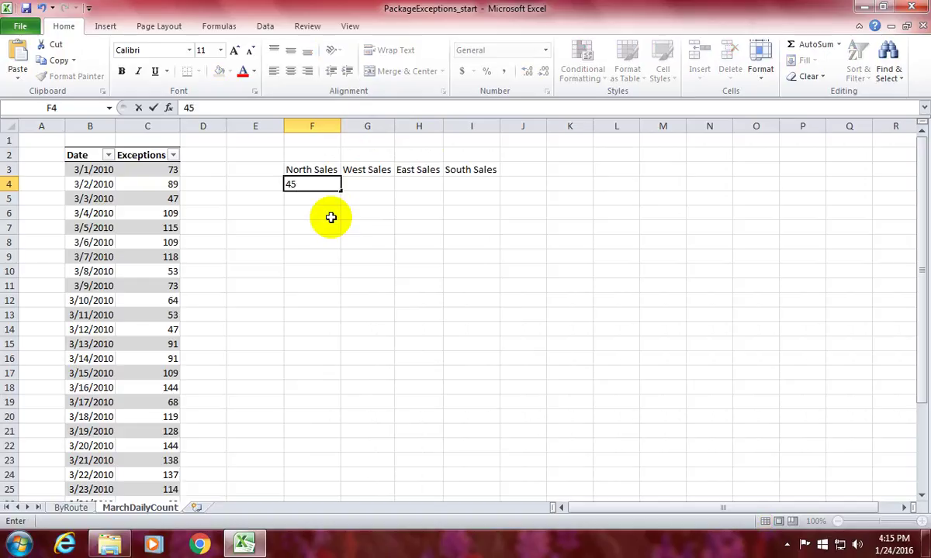
pyautogui.press('Return')
pyautogui.write('58')
pyautogui.press('Return')
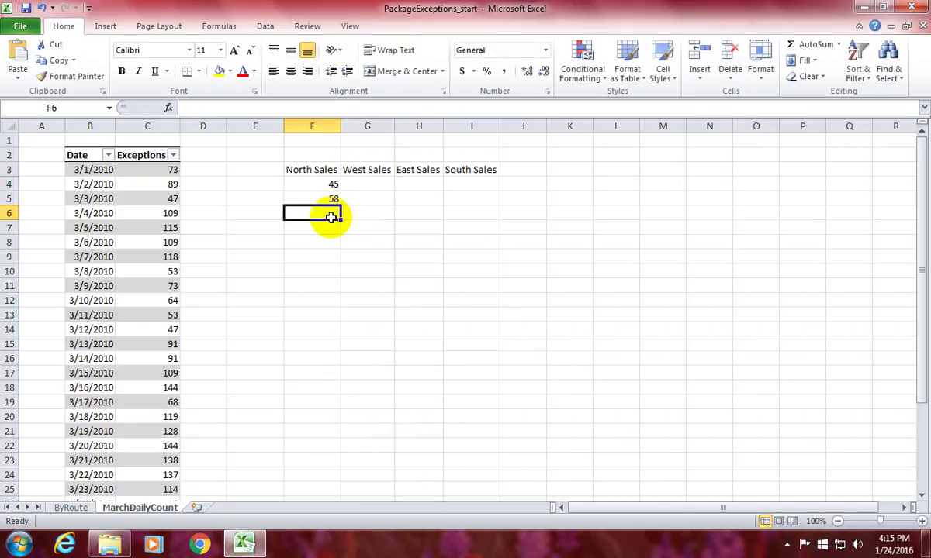
pyautogui.write('62')
pyautogui.press('Return')
pyautogui.write('78')
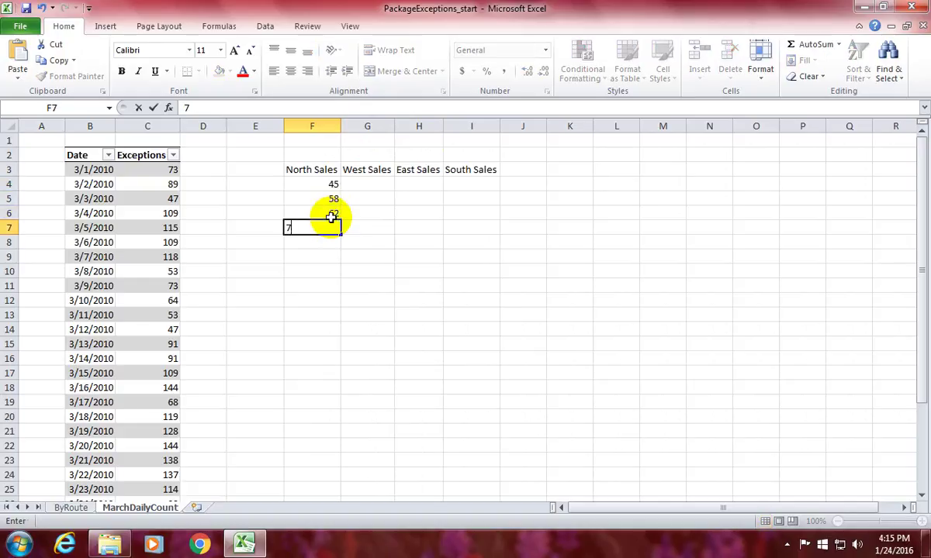
pyautogui.press('Return')
pyautogui.write('55')
pyautogui.press('Return')
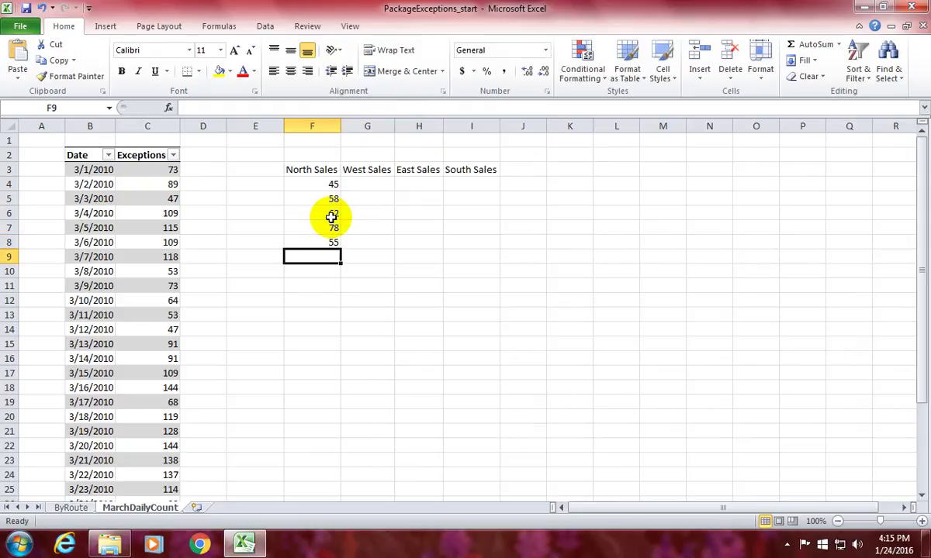
pyautogui.write('32')
pyautogui.press('Up')
# Enter the West Sales figures 50, 58, 62, 45, 50 and 48 in cells G4 to G9
pyautogui.press('Up')
pyautogui.press('Up')
pyautogui.press('Up')
pyautogui.press('Up')
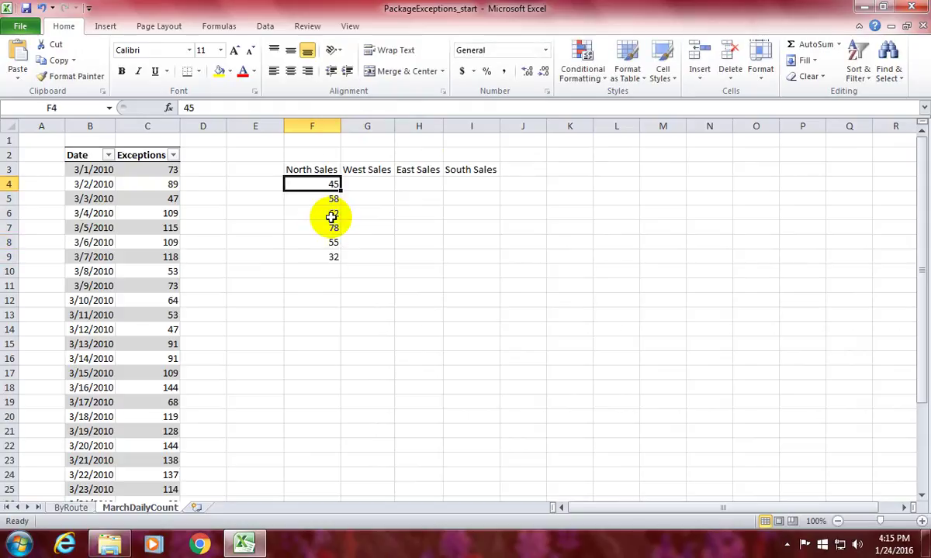
pyautogui.press('Right')
pyautogui.write('50')
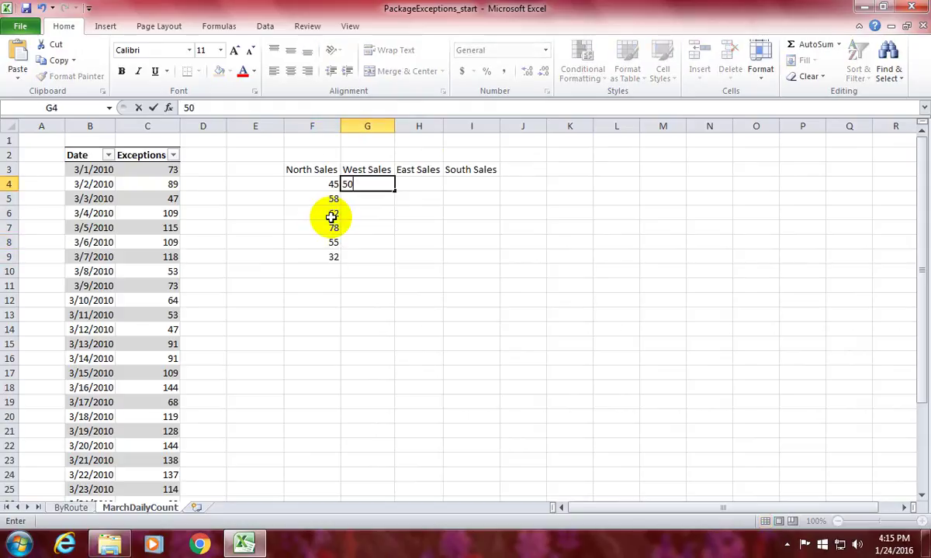
pyautogui.press('Return')
pyautogui.write('58')
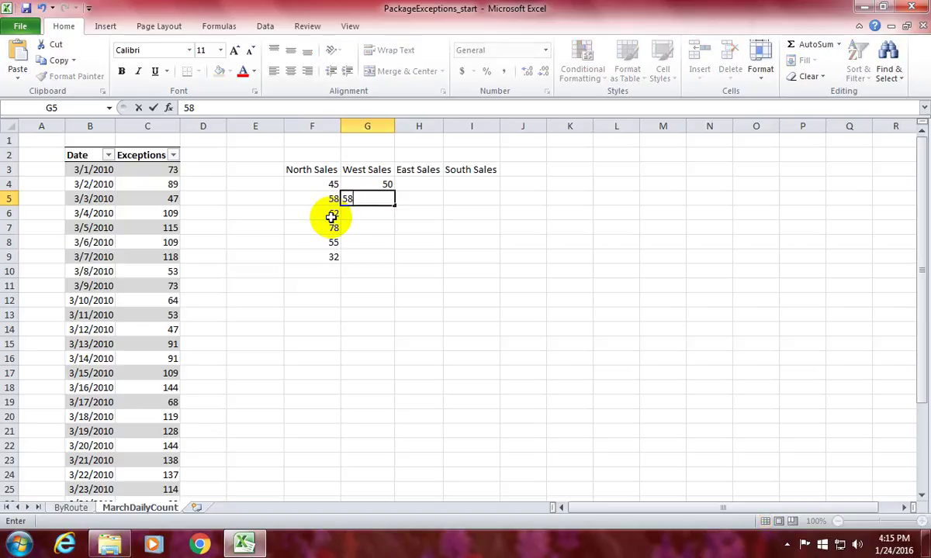
pyautogui.press('Return')
pyautogui.write('62')
pyautogui.press('Return')
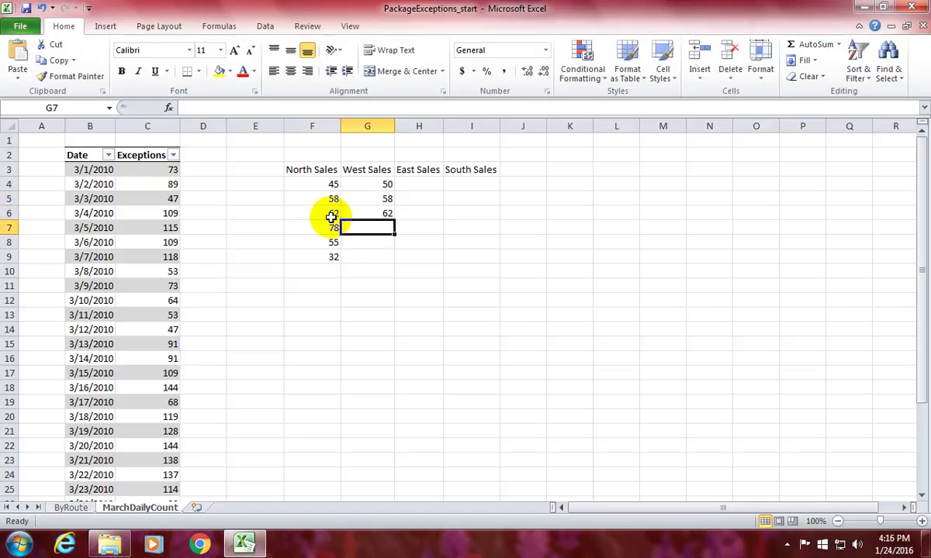
pyautogui.write('45')
pyautogui.press('Return')
pyautogui.write('50')
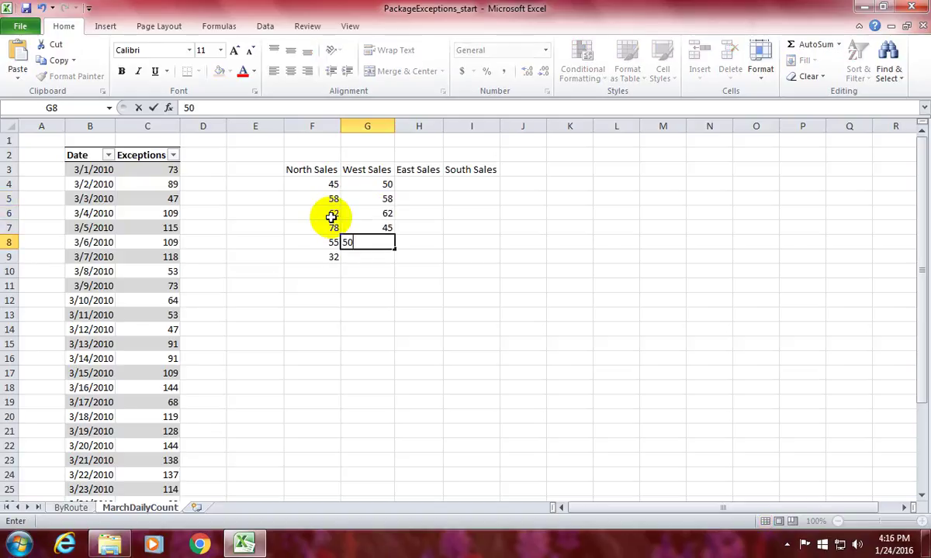
pyautogui.press('Return')
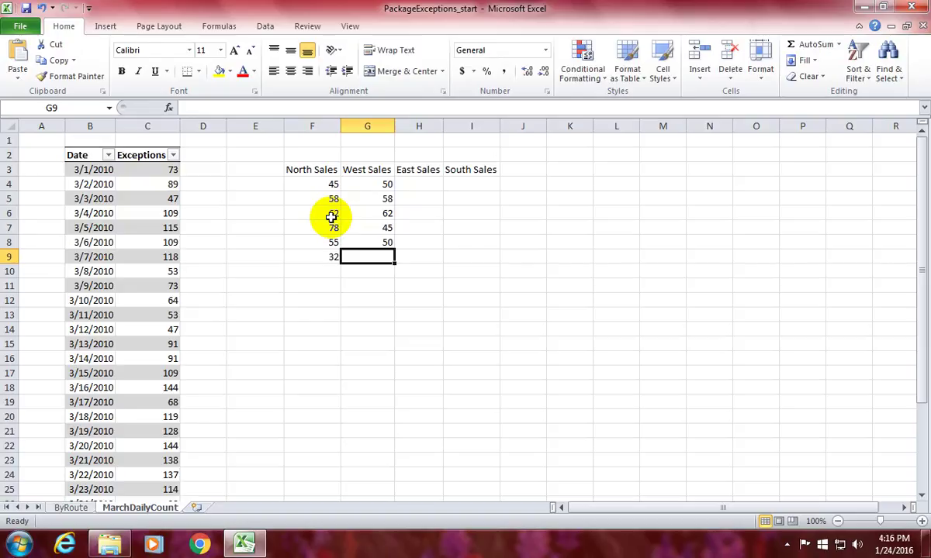
pyautogui.write('48')
pyautogui.press('Up')
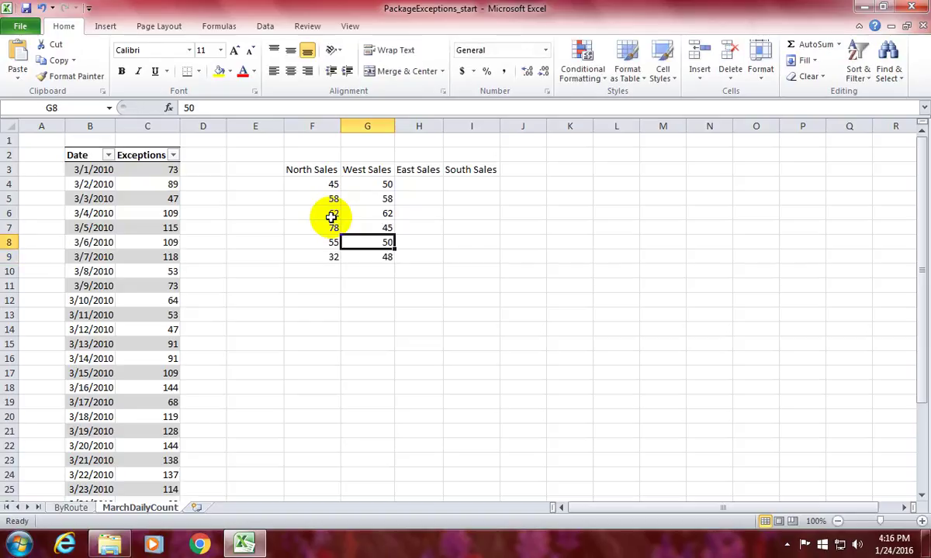
# Enter the East Sales figures 50, 40, 42, 55, 90 and 72 in cells H4 to H9
pyautogui.press('Up')
pyautogui.press('Up')
pyautogui.press('Up')
pyautogui.press('Up')
pyautogui.press('Right')
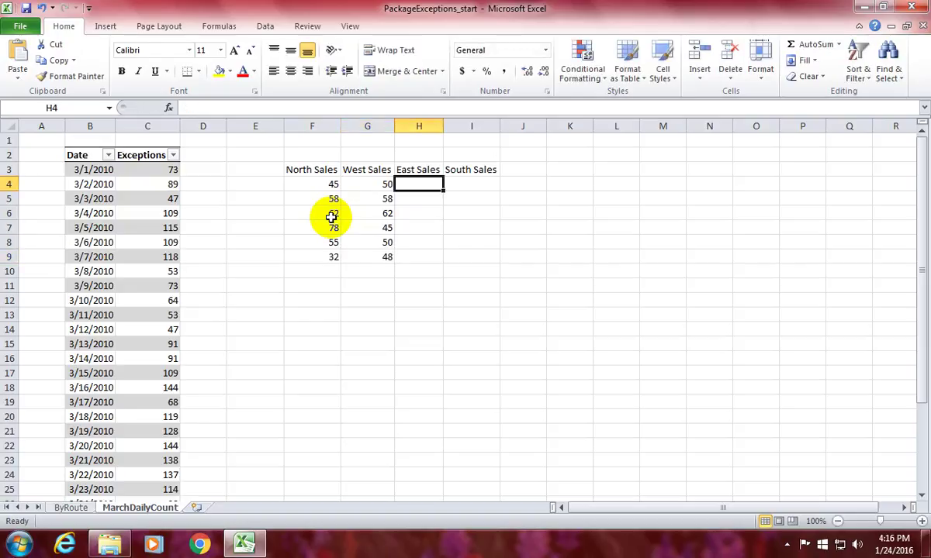
pyautogui.write('50')
pyautogui.press('Return')
pyautogui.write('40')
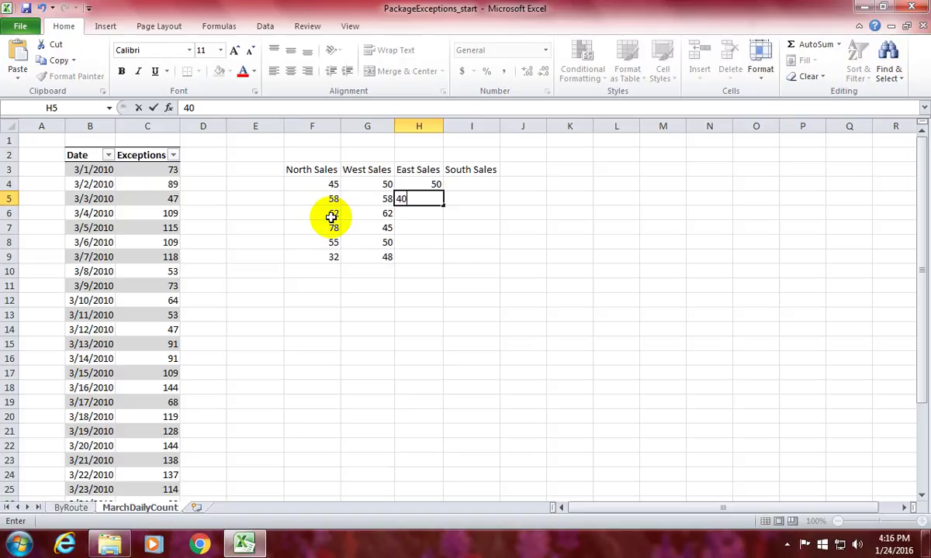
pyautogui.press('Return')
pyautogui.write('42')
pyautogui.press('Return')
pyautogui.write('5')
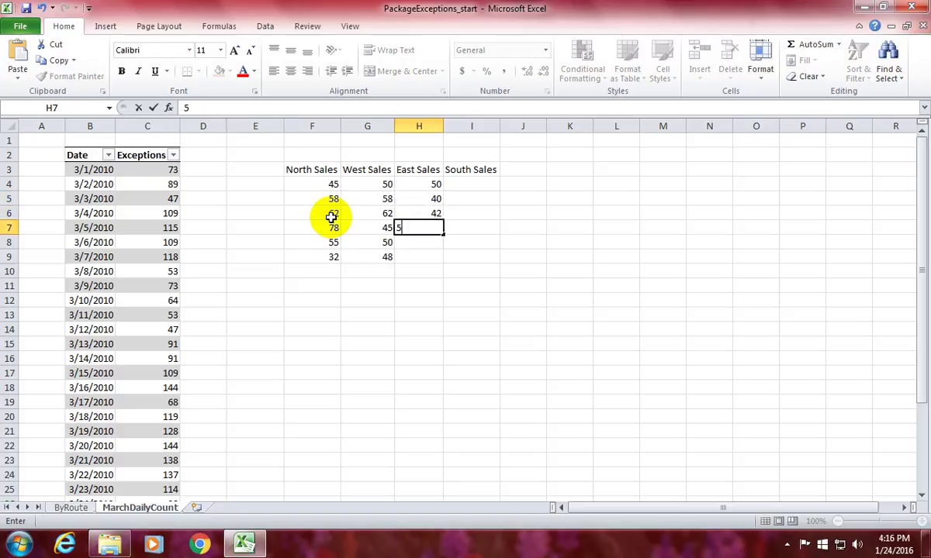
pyautogui.write('5')
pyautogui.press('Return')
pyautogui.write('90')
pyautogui.press('Return')
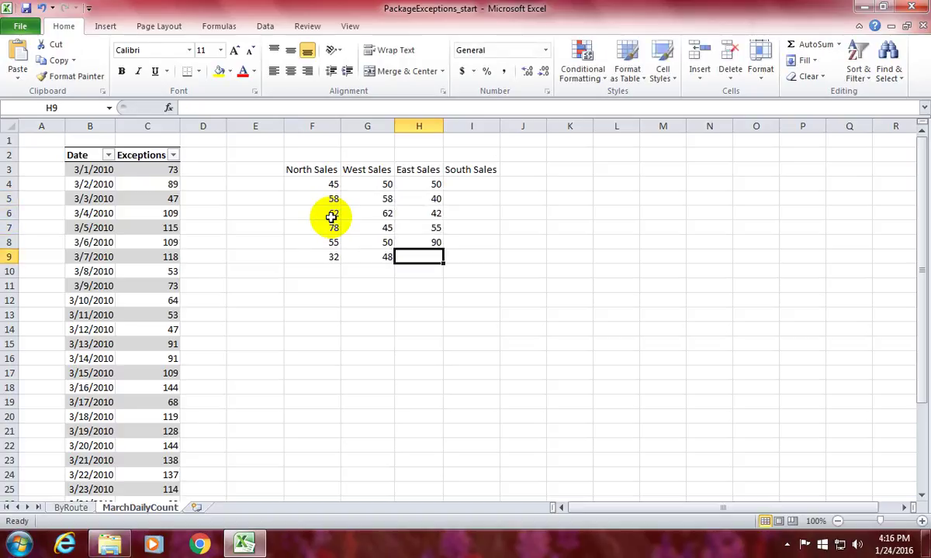
pyautogui.write('72')
pyautogui.press('Return')
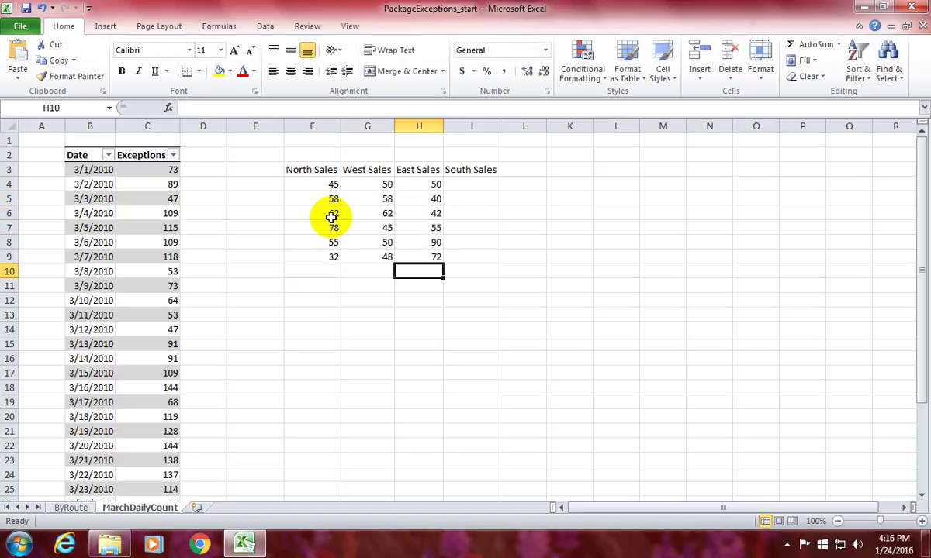
# Enter the South Sales figures 44, 18, 40, 36, 58 and 28 in cells I4 to I9
pyautogui.press('Up')
pyautogui.press('Up')
pyautogui.press('Up')
pyautogui.press('Up')
pyautogui.press('Up')
pyautogui.press('Up')
pyautogui.press('Right')
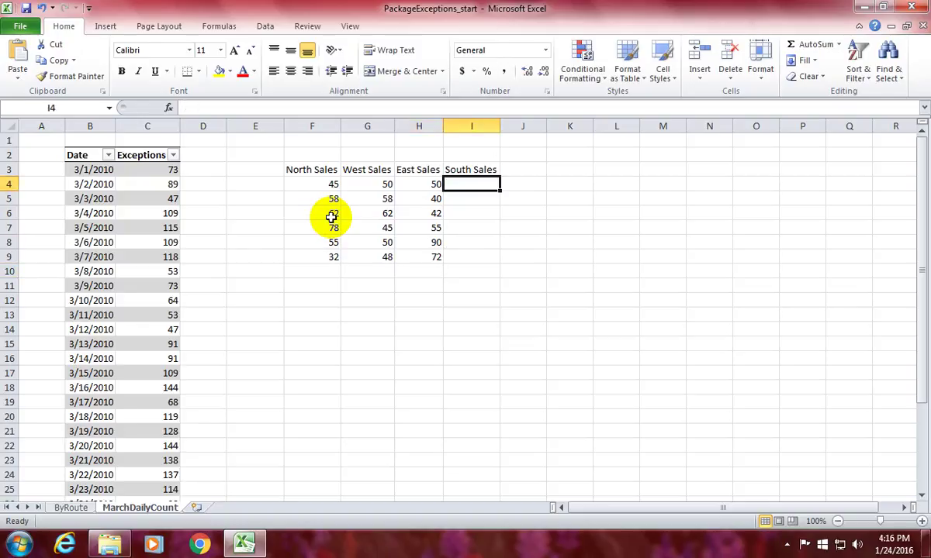
pyautogui.write('44')
pyautogui.press('Return')
pyautogui.write('18')
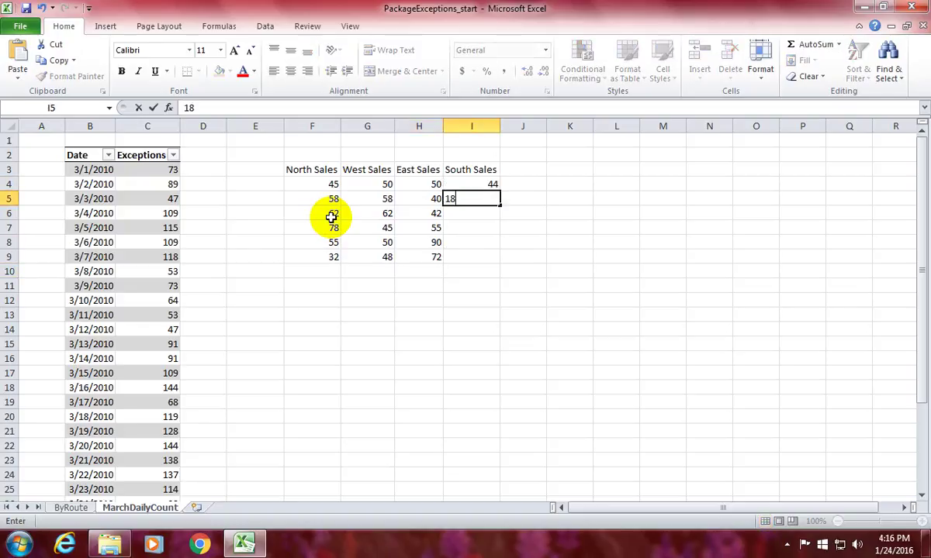
pyautogui.press('Return')
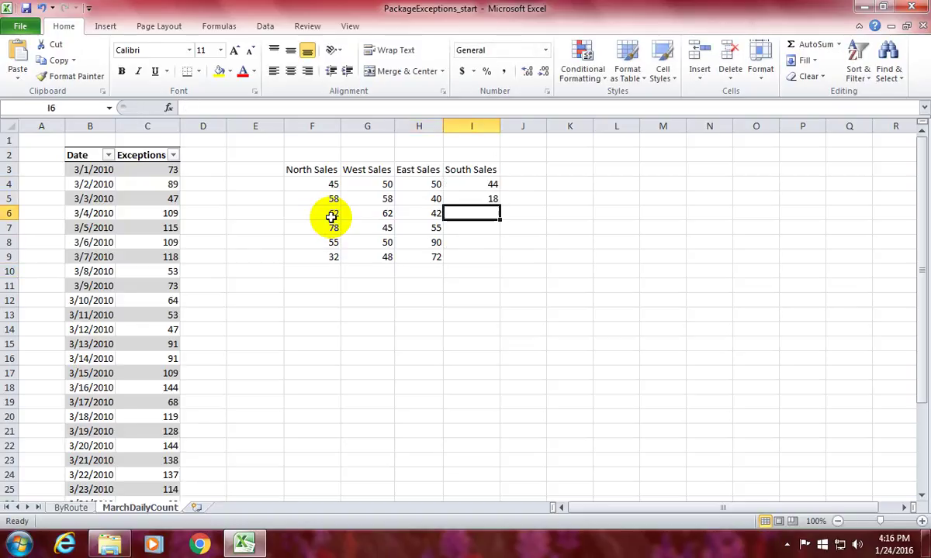
pyautogui.write('40')
pyautogui.press('Return')
pyautogui.write('36')
pyautogui.press('Return')
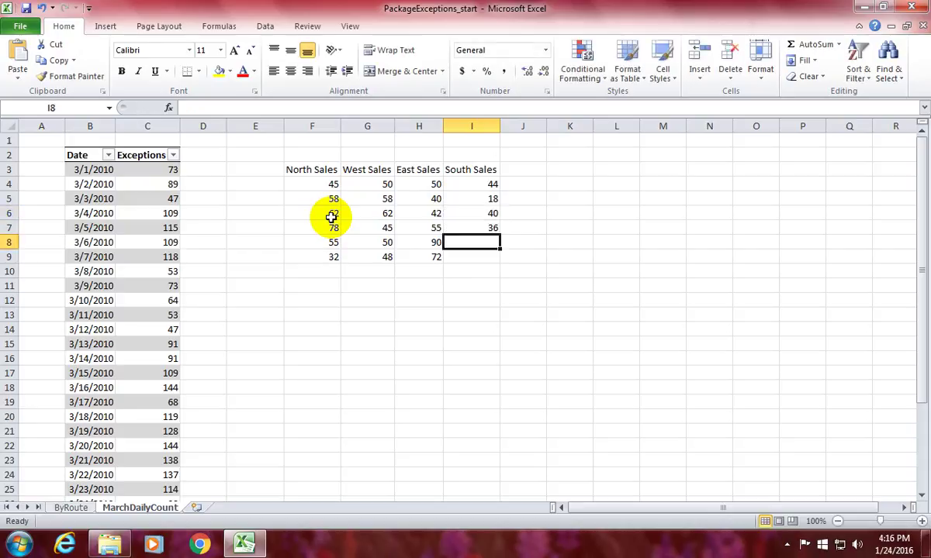
pyautogui.write('58')
pyautogui.press('Return')
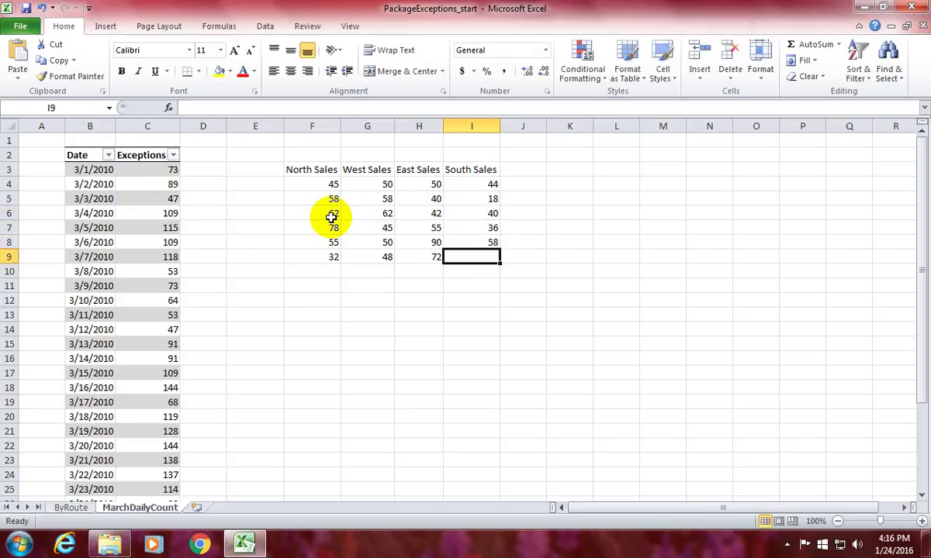
pyautogui.write('28')
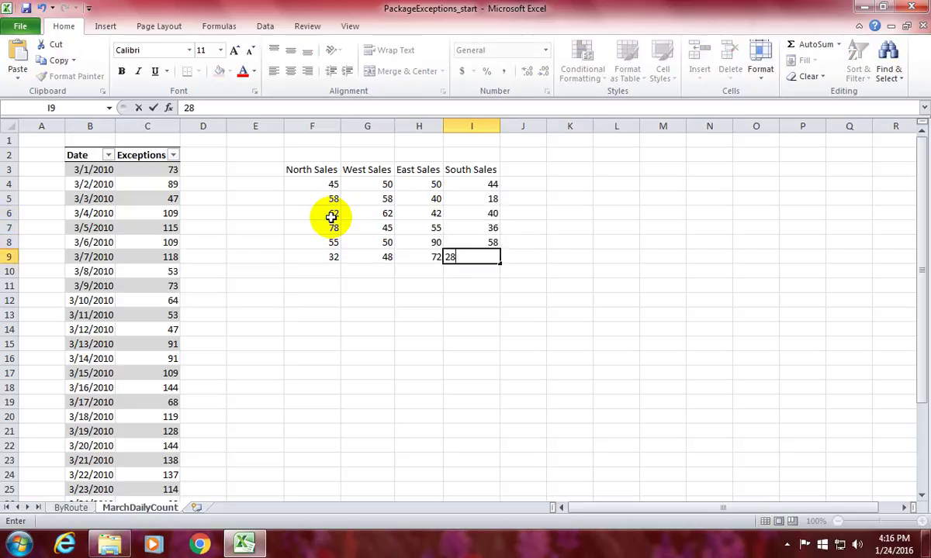
pyautogui.press('Return')
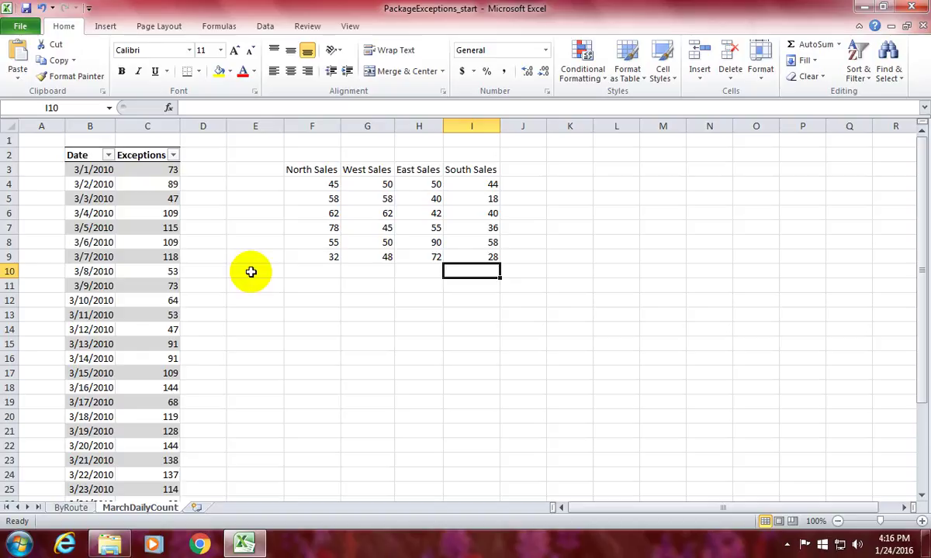
# Try to enter the formula =subtotal(F4:F9) in cell F10 under the North Sales figures
pyautogui.click(320, 272)
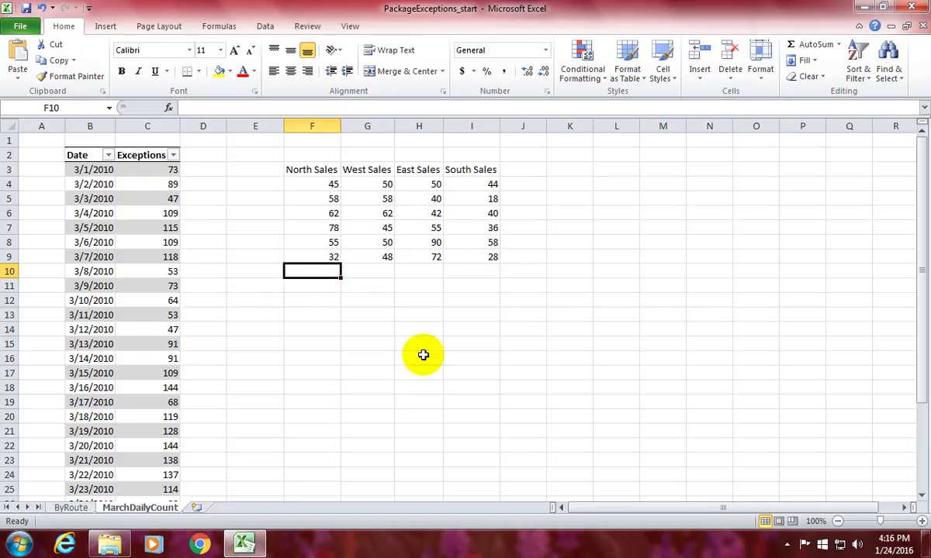
pyautogui.write('=s')
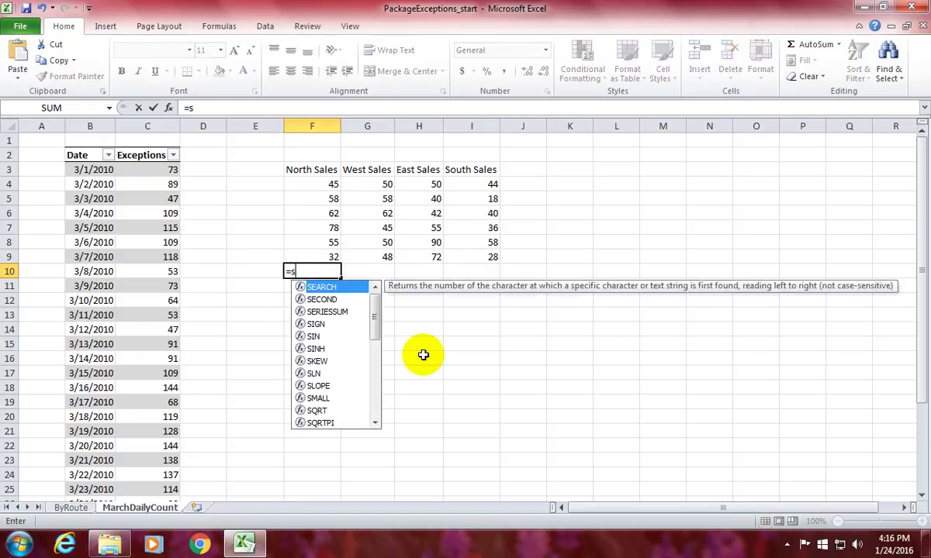
pyautogui.write('ubtotal')
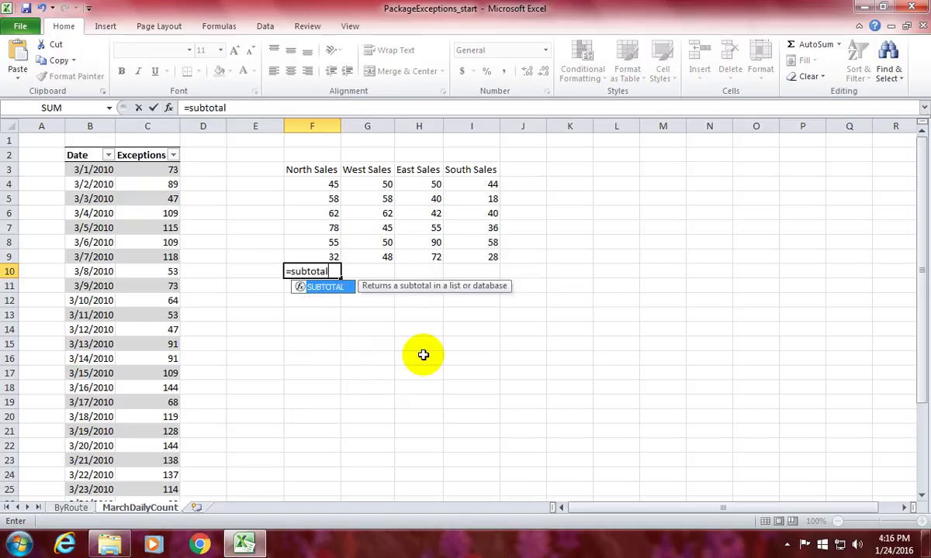
pyautogui.write('(')
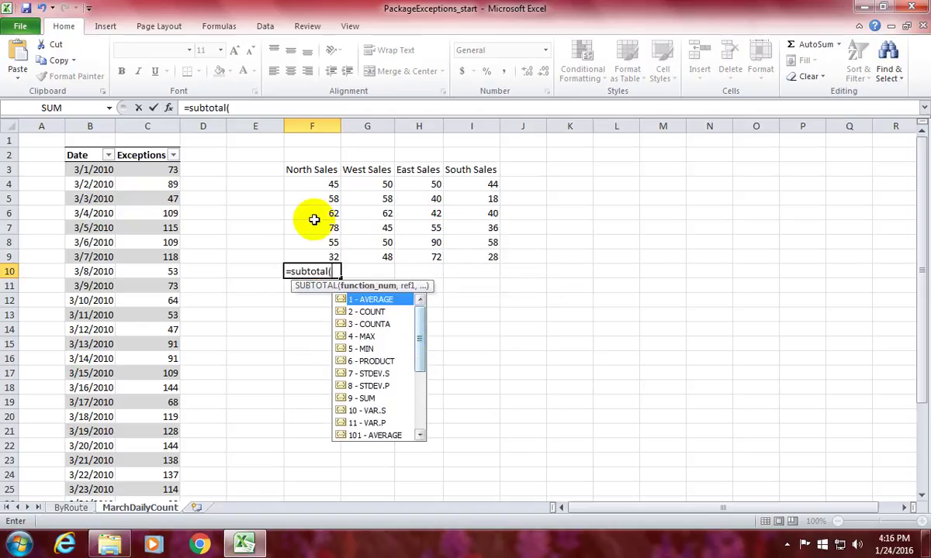
pyautogui.click(313, 184)
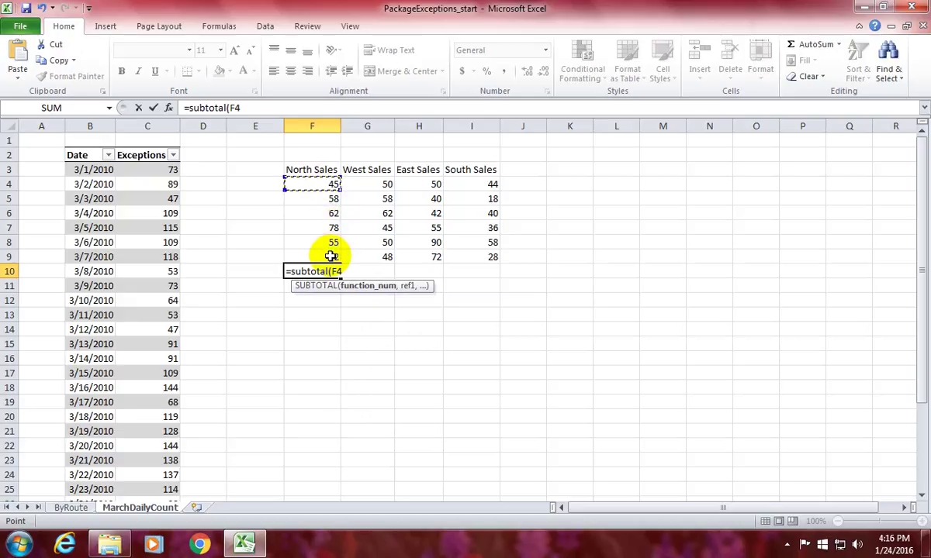
pyautogui.press('F8')
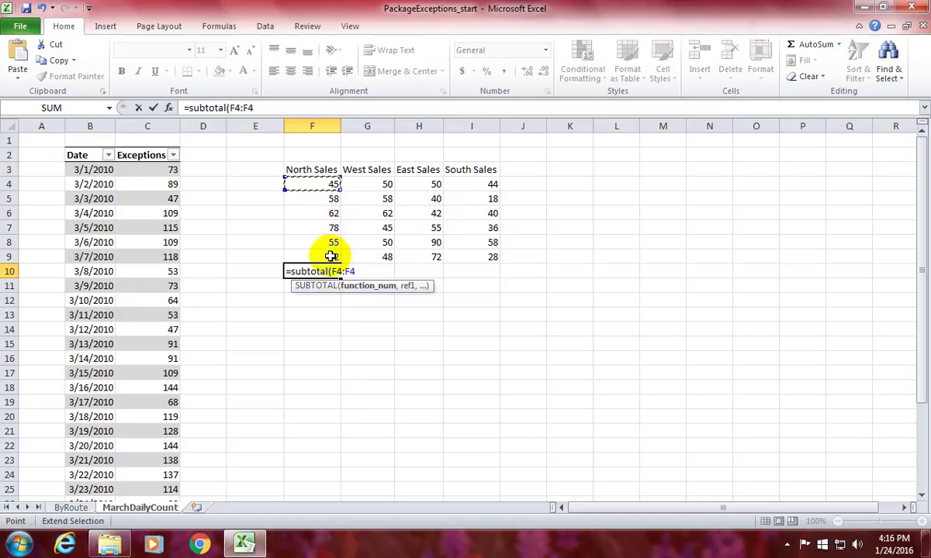
pyautogui.click(331, 256)
pyautogui.write(')')
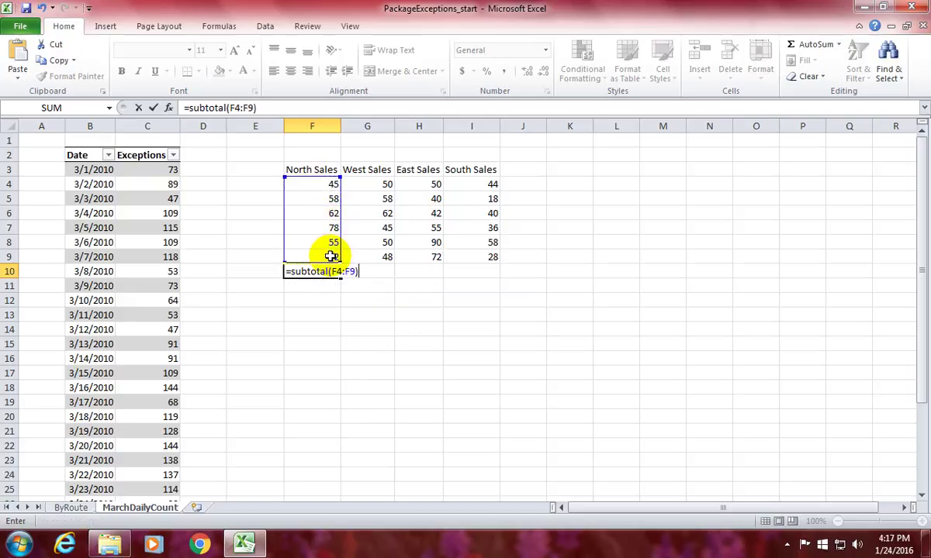
pyautogui.press('Return')
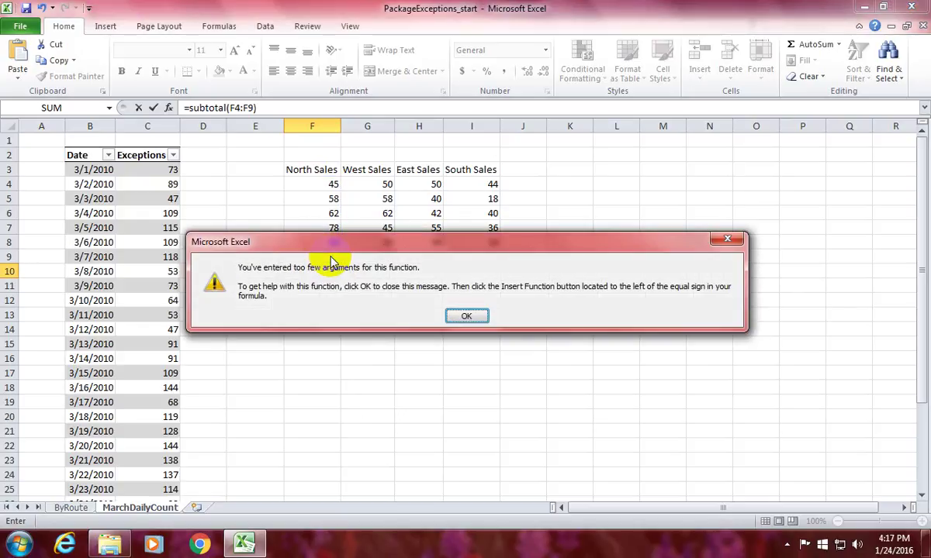
pyautogui.click(462, 316)
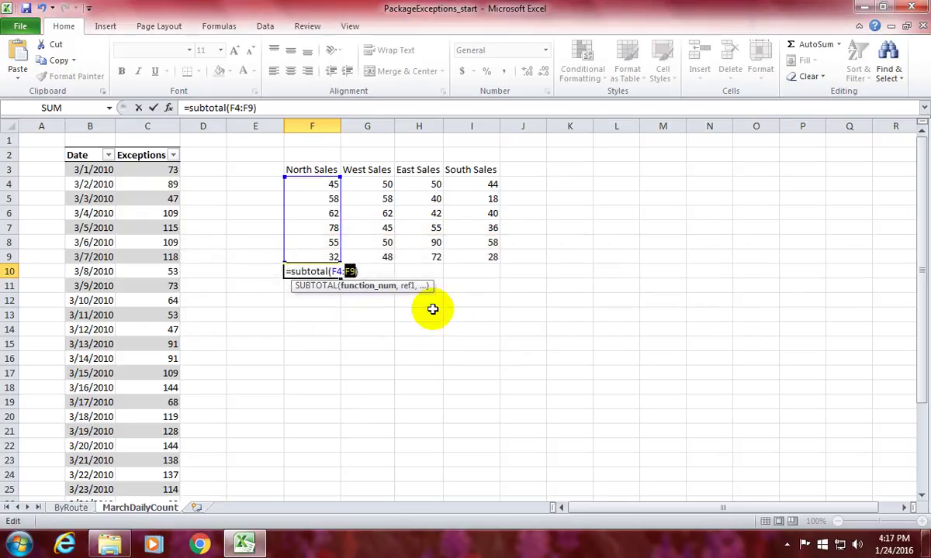
pyautogui.click(353, 271)
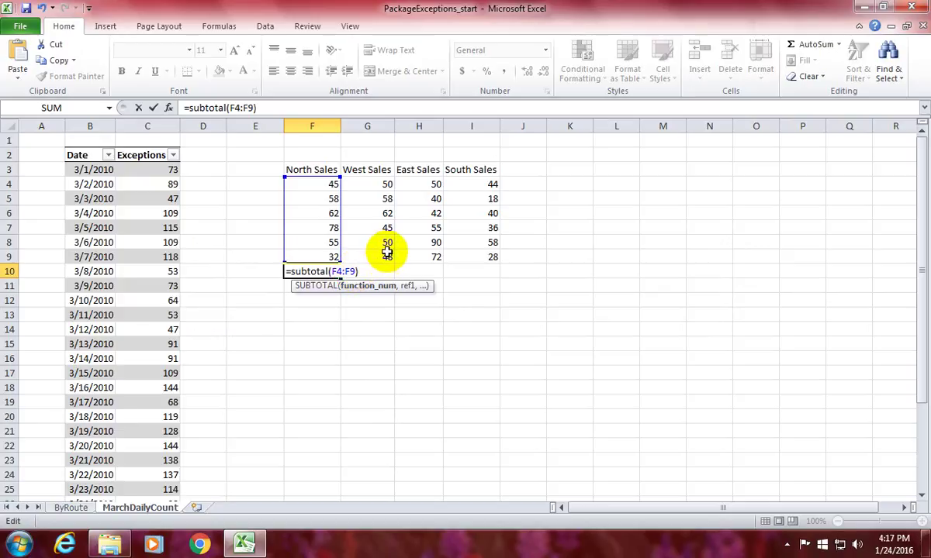
pyautogui.moveTo(359, 272); pyautogui.dragTo(279, 271)
pyautogui.press('Escape')
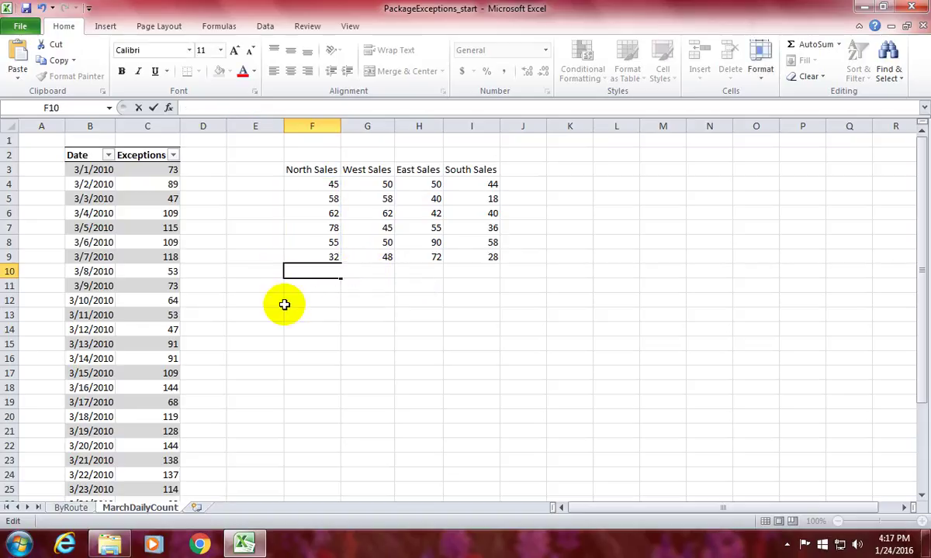
pyautogui.click(309, 315)
pyautogui.moveTo(329, 185); pyautogui.dragTo(333, 254)
pyautogui.moveTo(389, 184); pyautogui.dragTo(389, 249)
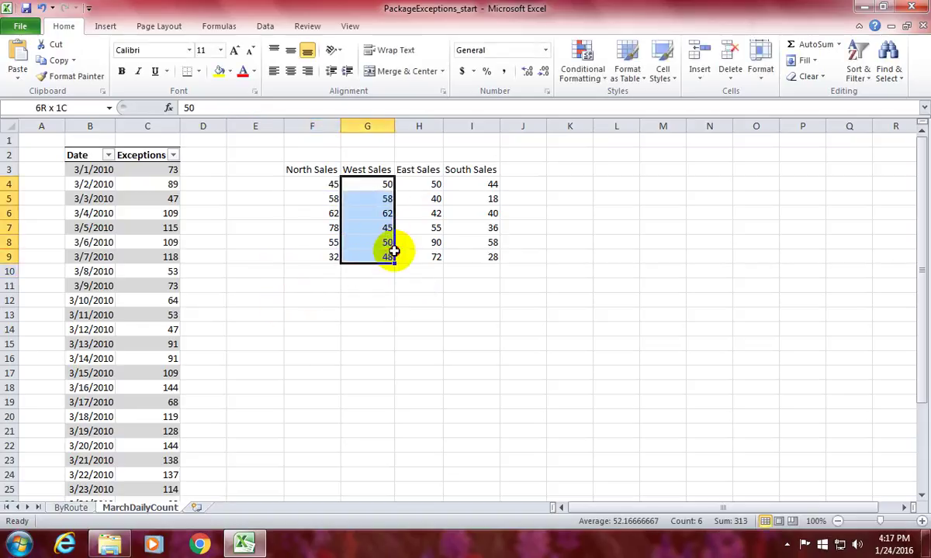
pyautogui.moveTo(433, 184); pyautogui.dragTo(437, 257)
pyautogui.moveTo(471, 185); pyautogui.dragTo(488, 256)
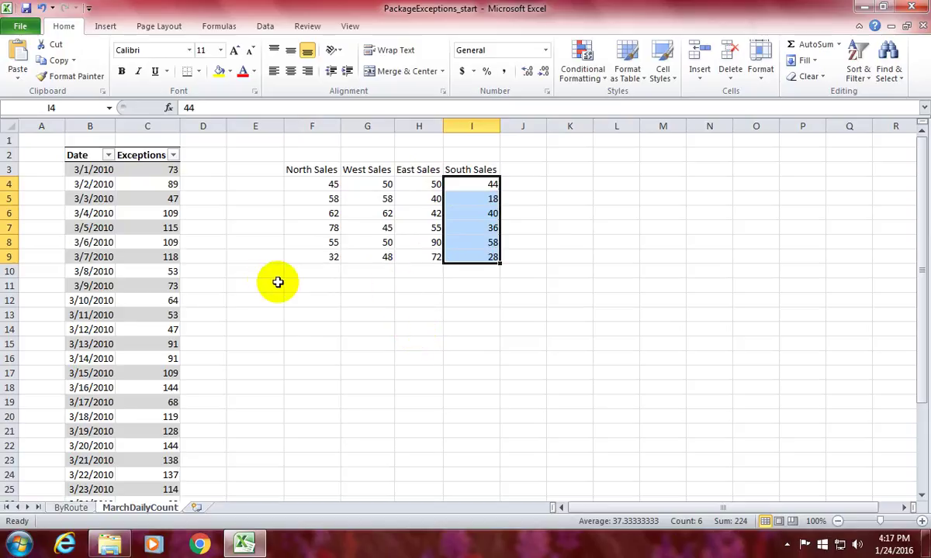
# Enter the label Subtotal in cell E10 and merge and center cells F10 to I10 beside it
pyautogui.click(248, 269)
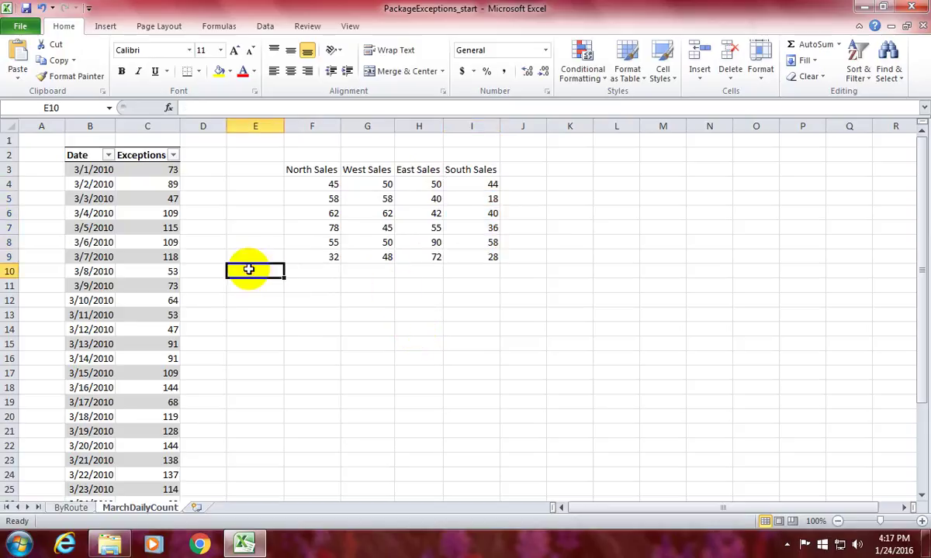
pyautogui.write('Subt')
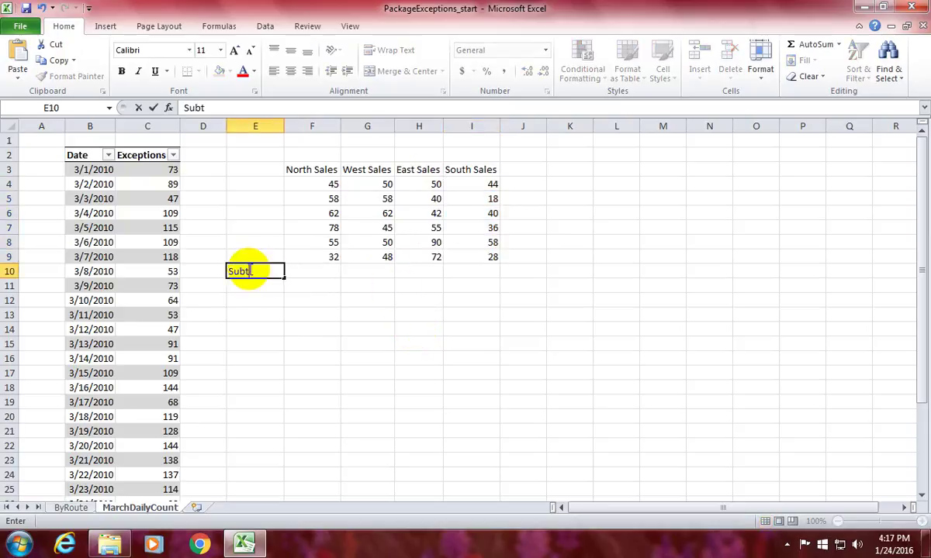
pyautogui.write('otal')
pyautogui.press('Tab')
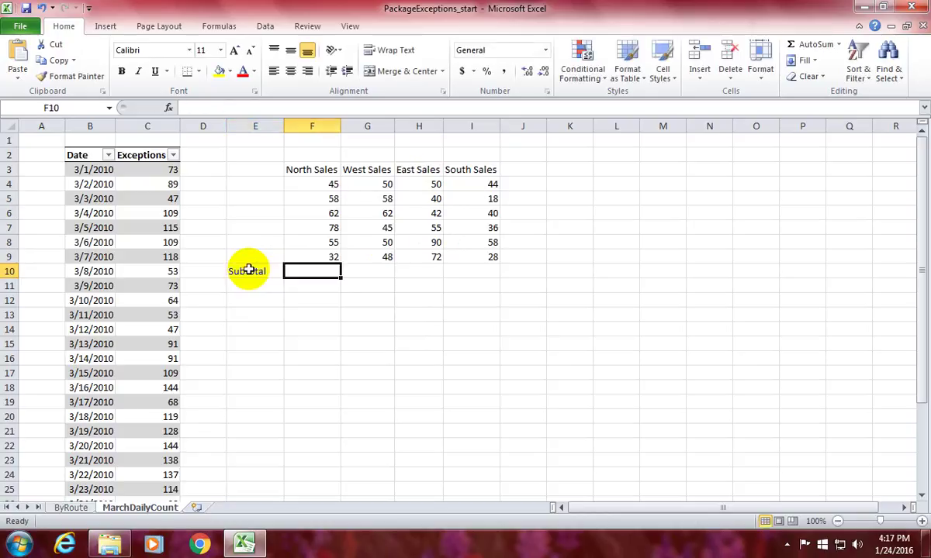
pyautogui.moveTo(302, 270); pyautogui.dragTo(493, 271)
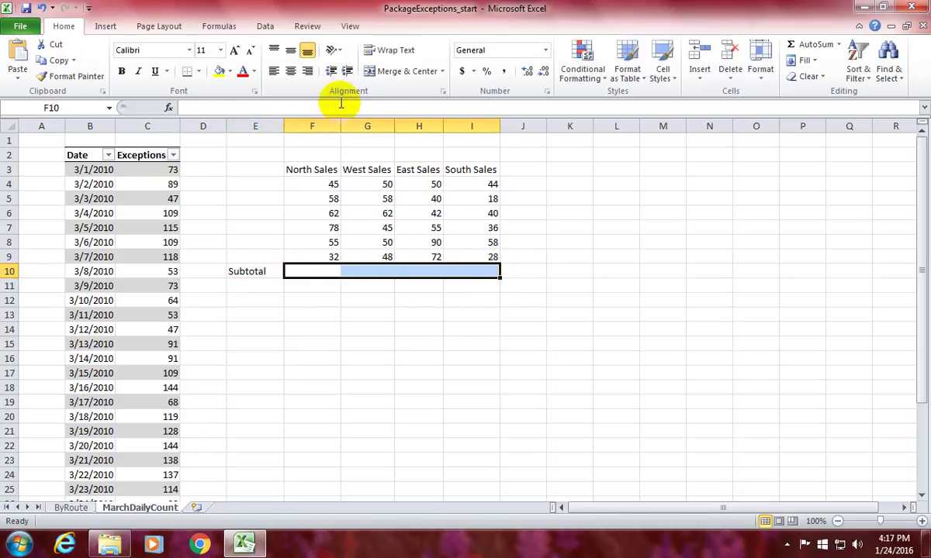
pyautogui.click(405, 71)
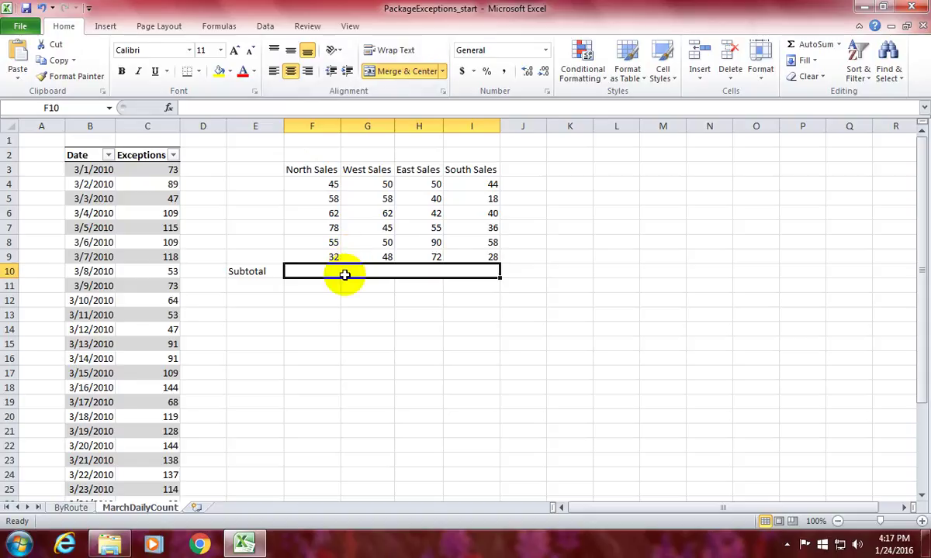
# Enter the formula =SUBTOTAL(9,F4:F9,G4:G9,H4:H9,I4:I9) in the merged cell F10 beside the Subtotal label
pyautogui.write('=sun')
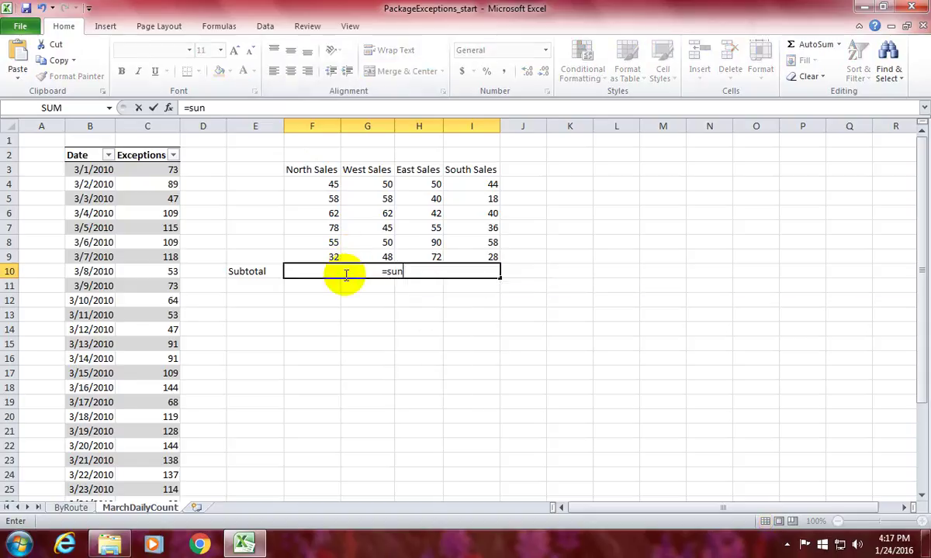
pyautogui.press('BackSpace')
pyautogui.write('b')
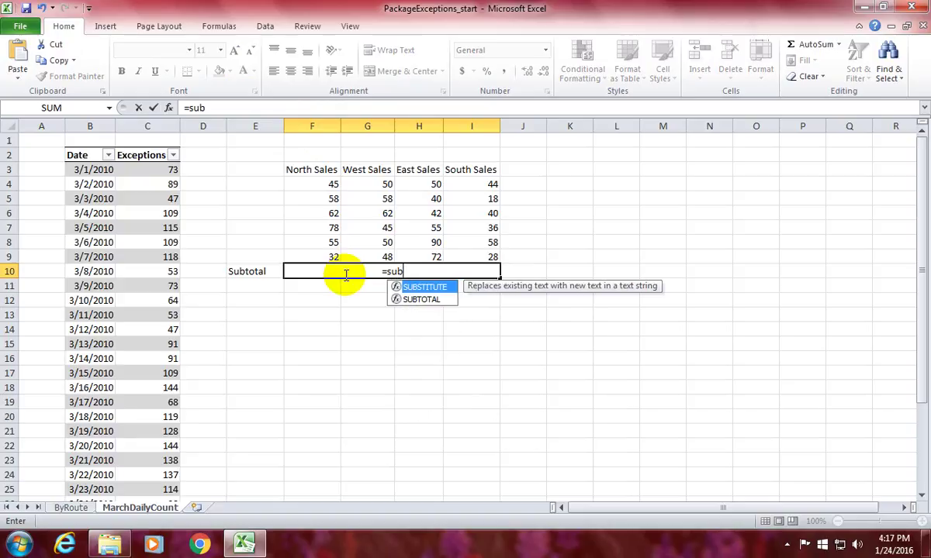
pyautogui.write('total')
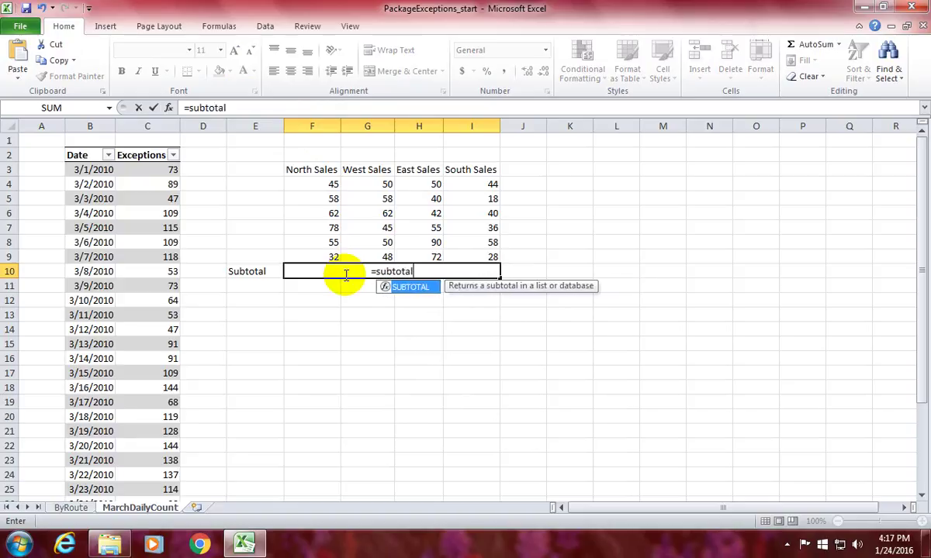
pyautogui.write('(')
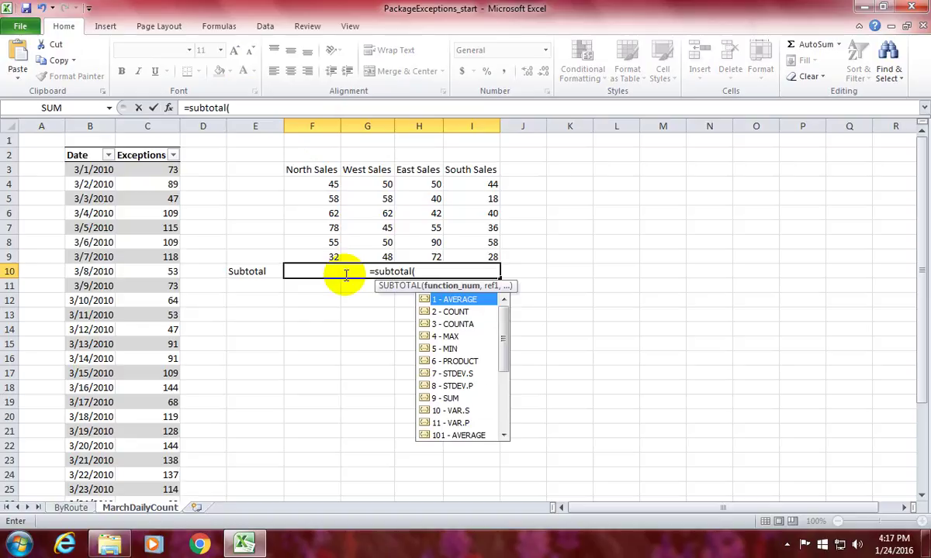
pyautogui.write('9,')
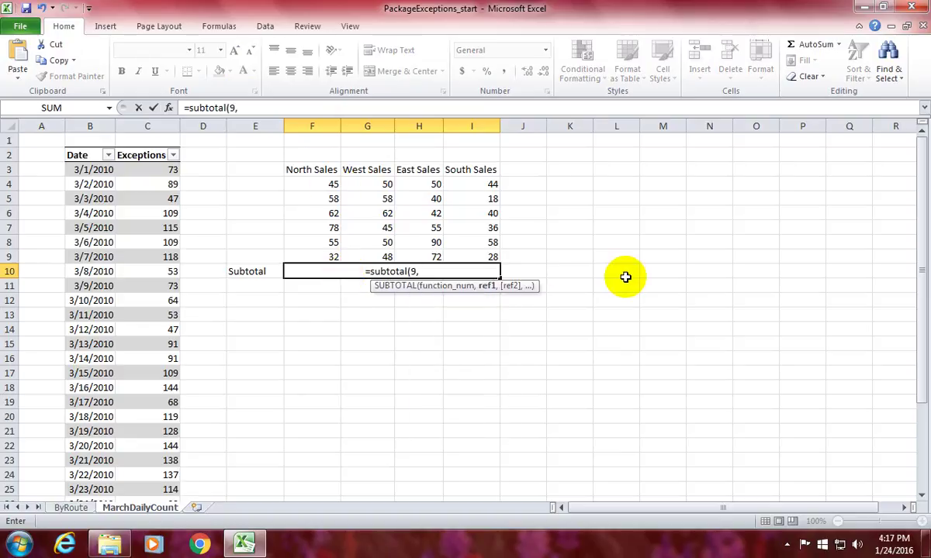
pyautogui.write('F4:F')
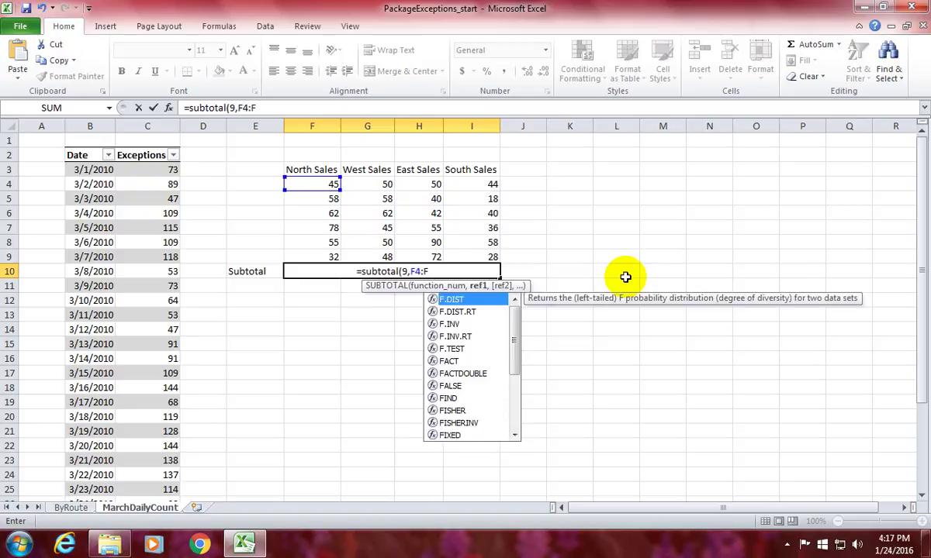
pyautogui.write('9,')
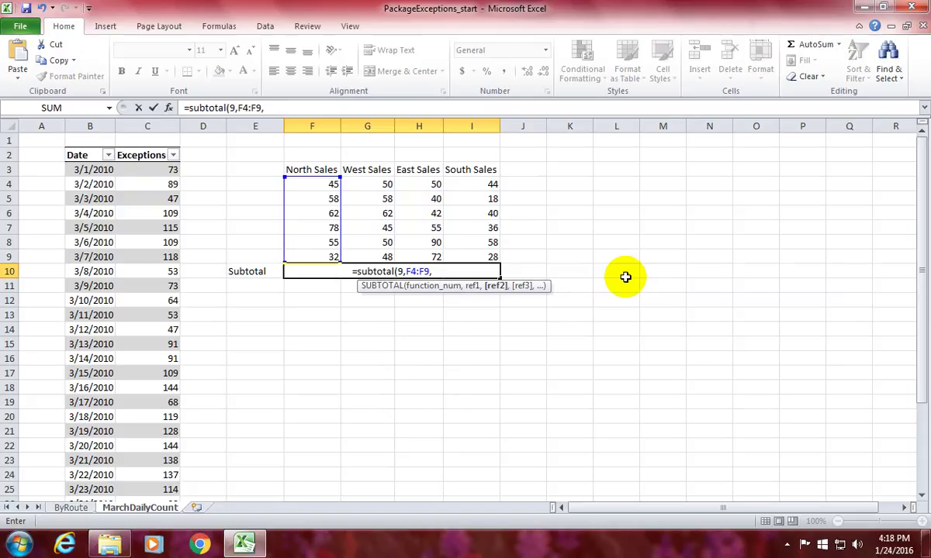
pyautogui.write('G4:G')
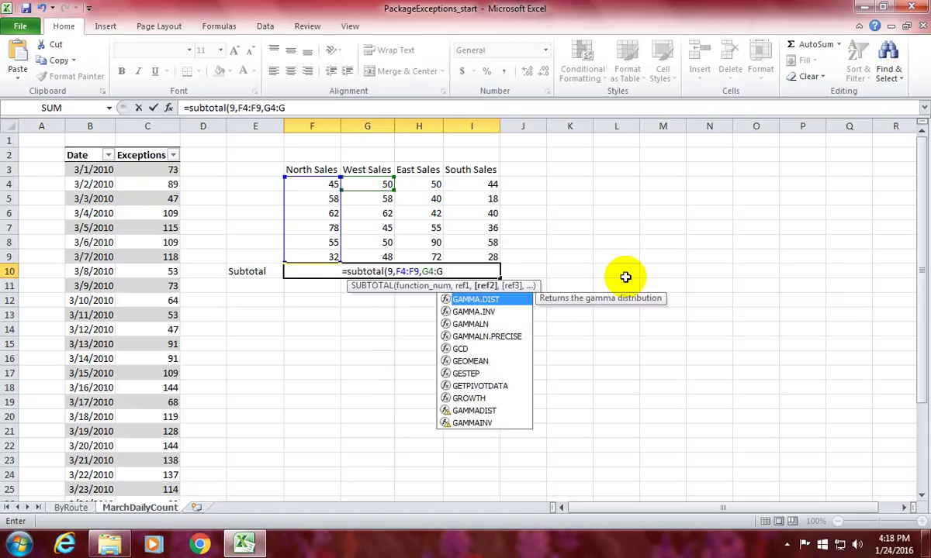
pyautogui.write('9,')
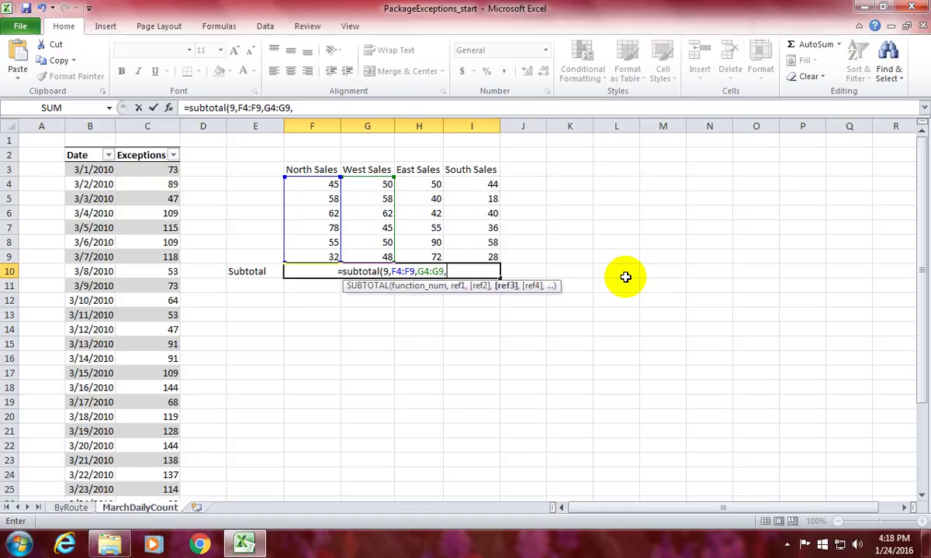
pyautogui.write('H4')
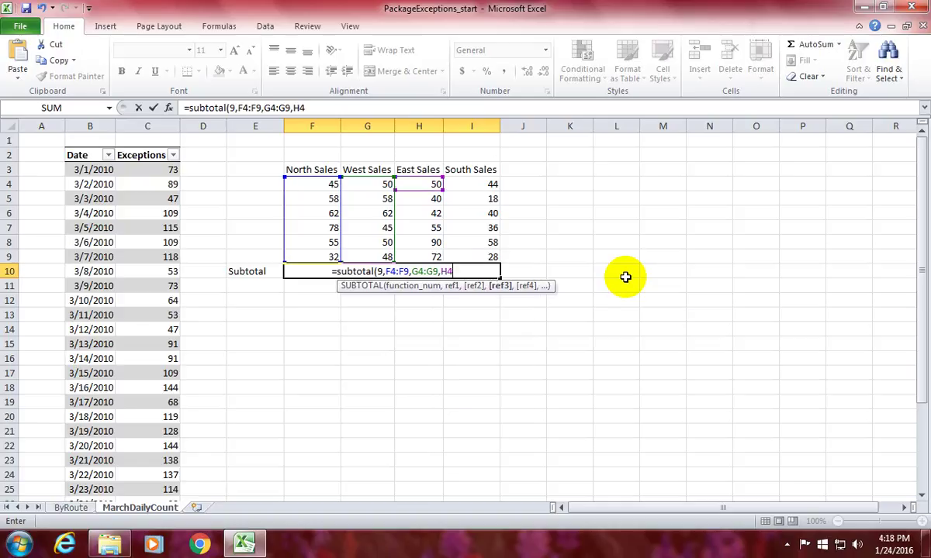
pyautogui.write(':H9')
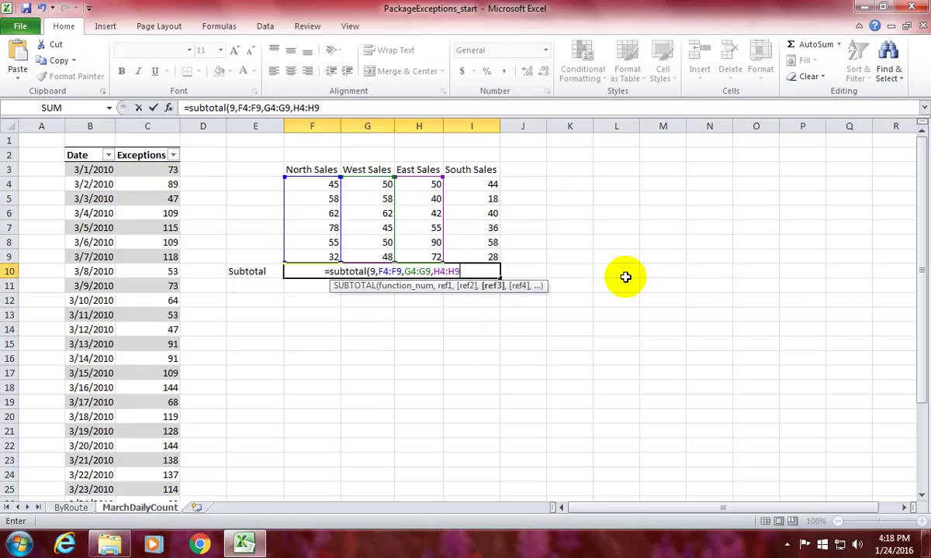
pyautogui.write(',I')
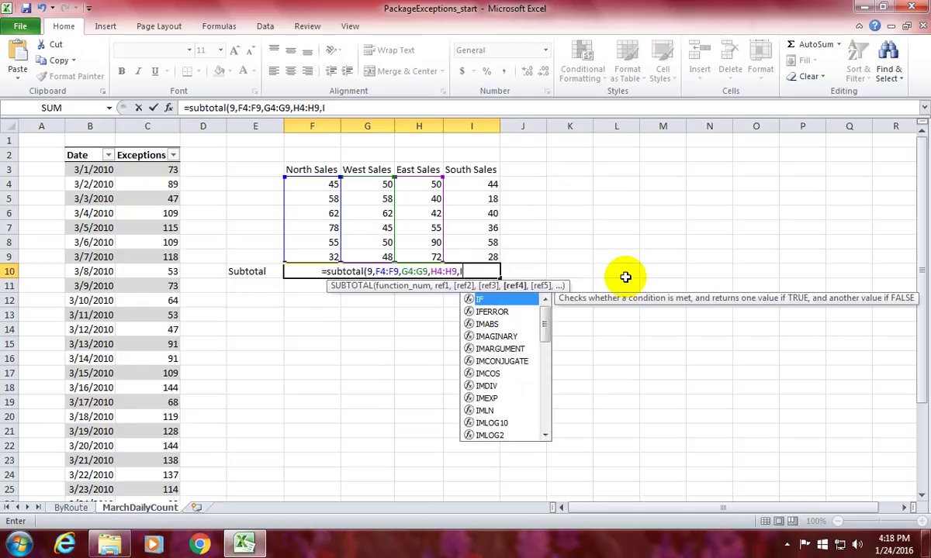
pyautogui.write('4:')
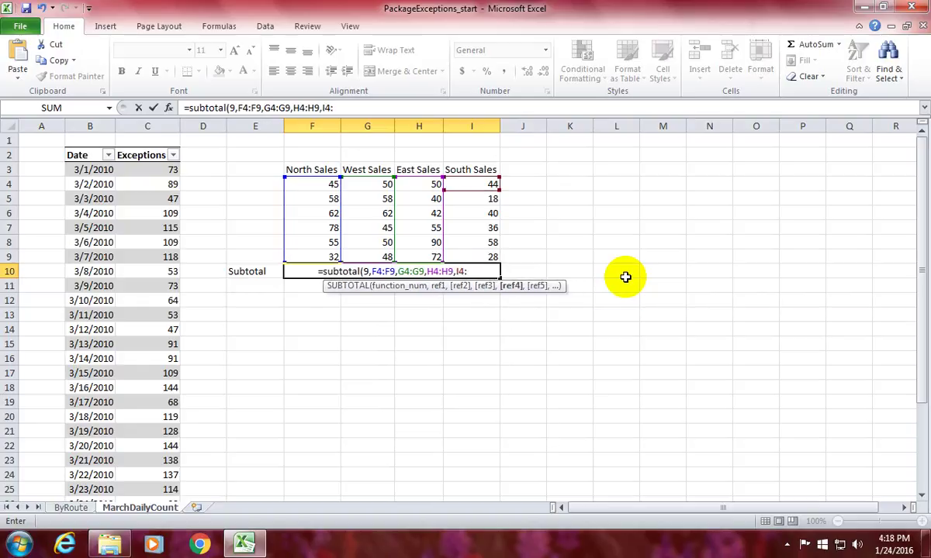
pyautogui.write('I9)')
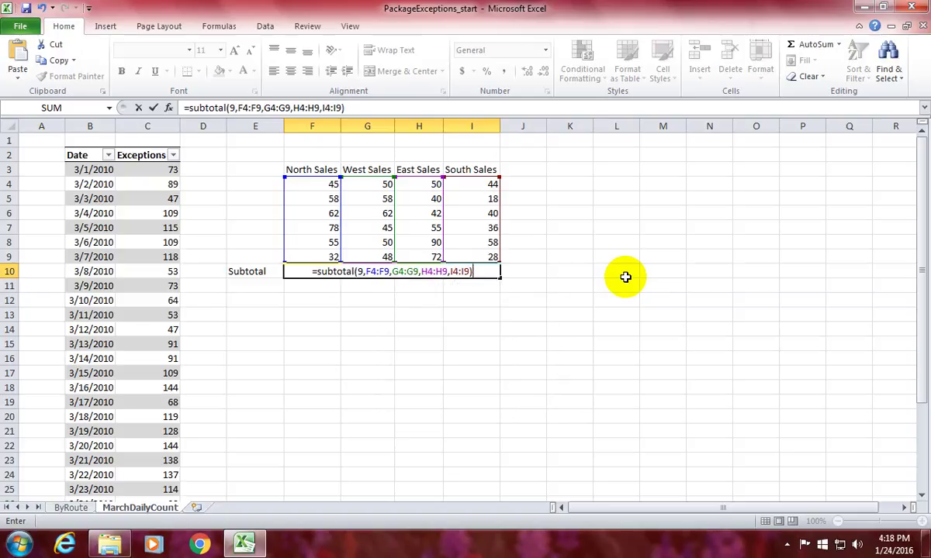
pyautogui.press('Return')
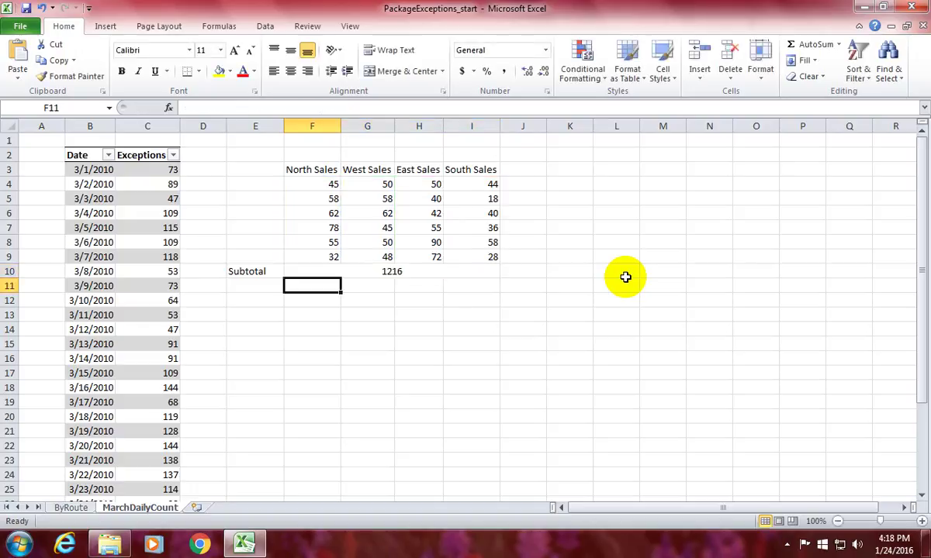
# Review the four regional sales ranges from F4:F9 to I4:I9 against the SUBTOTAL formula in cell F10
pyautogui.press('Up')
pyautogui.hotkey('shift', 'Right')
pyautogui.hotkey('shift', 'Right')
pyautogui.hotkey('shift', 'Right')
pyautogui.hotkey('alt', 'h')
pyautogui.press('m')
pyautogui.press('c')
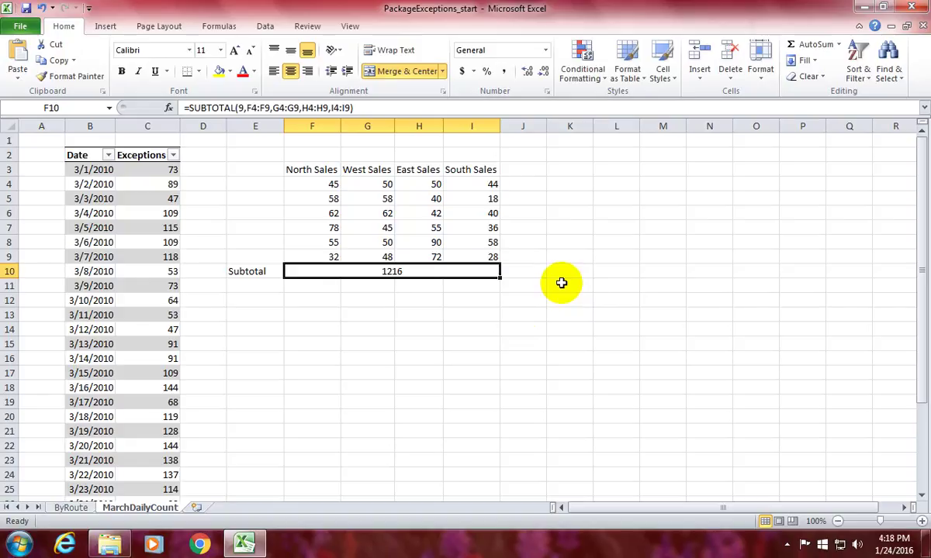
pyautogui.moveTo(321, 185); pyautogui.dragTo(322, 254)
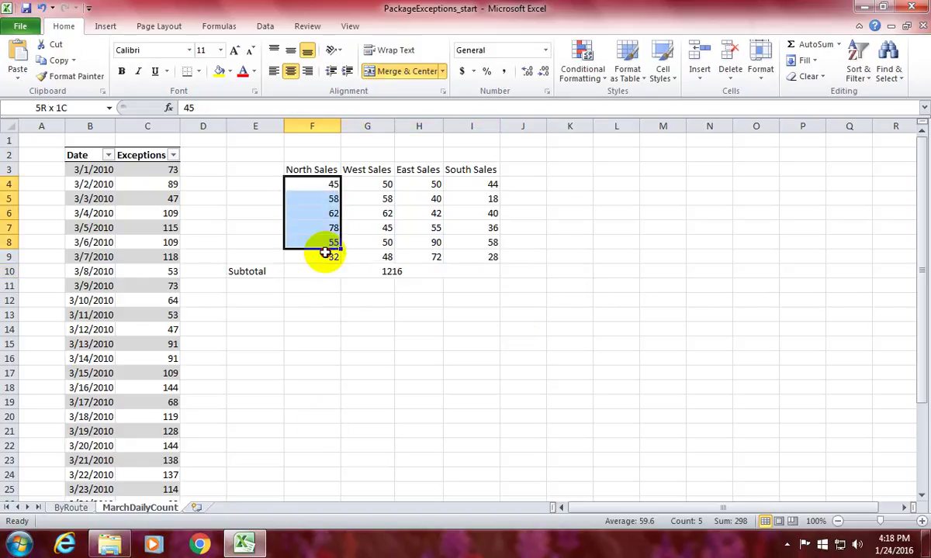
pyautogui.moveTo(387, 186); pyautogui.dragTo(390, 255)
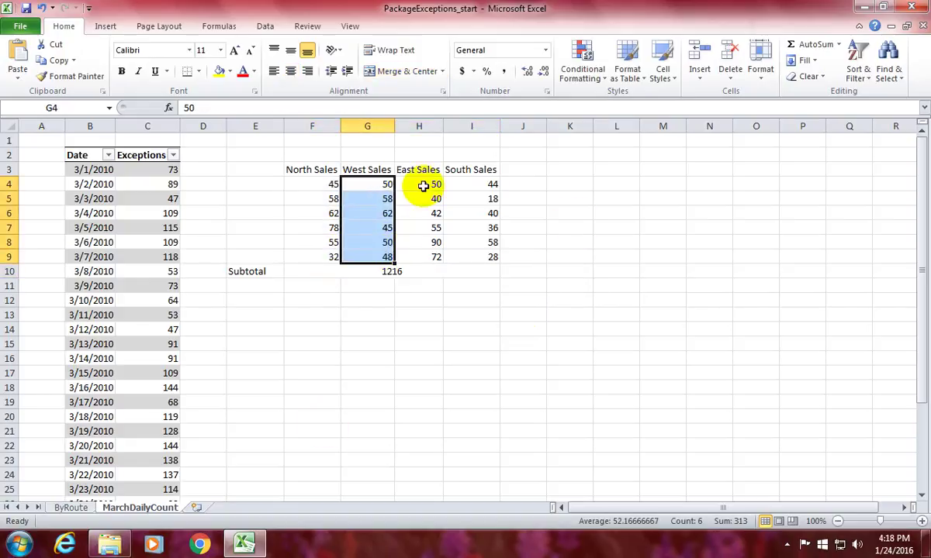
pyautogui.moveTo(424, 184); pyautogui.dragTo(431, 249)
pyautogui.moveTo(466, 183); pyautogui.dragTo(477, 258)
pyautogui.click(389, 272)
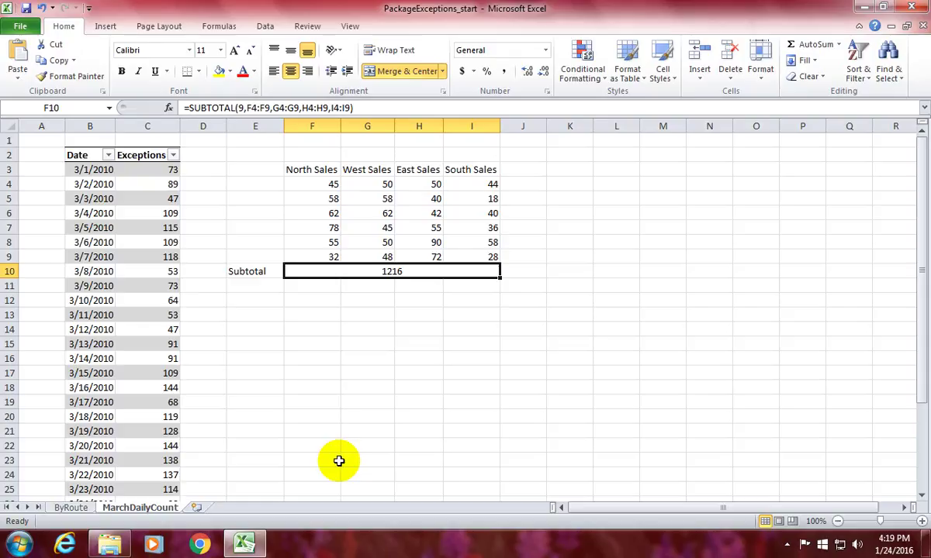
# Hide rows 8 and 9 of the sheet and select the Subtotal cell F10 to check its formula
pyautogui.click(330, 329)
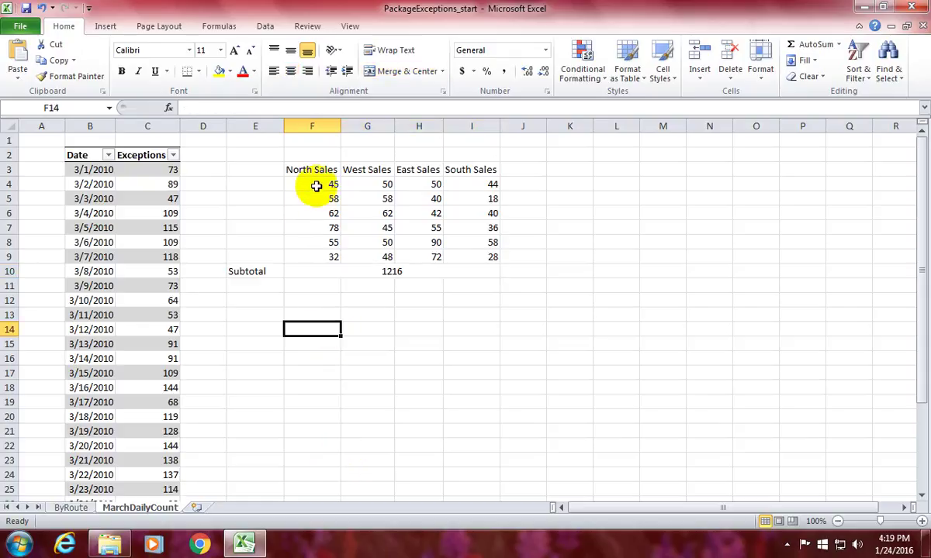
pyautogui.moveTo(11, 248); pyautogui.dragTo(11, 261)
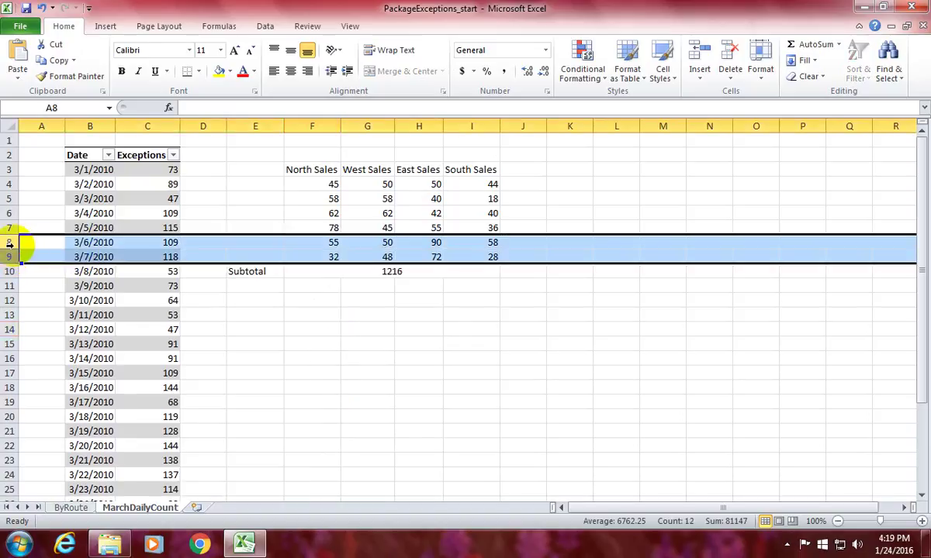
pyautogui.rightClick(11, 244)
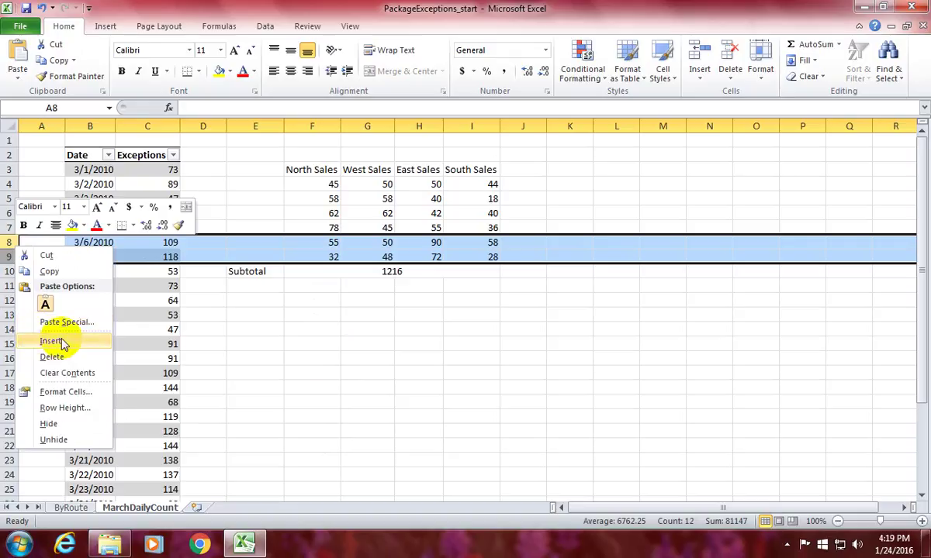
pyautogui.click(48, 424)
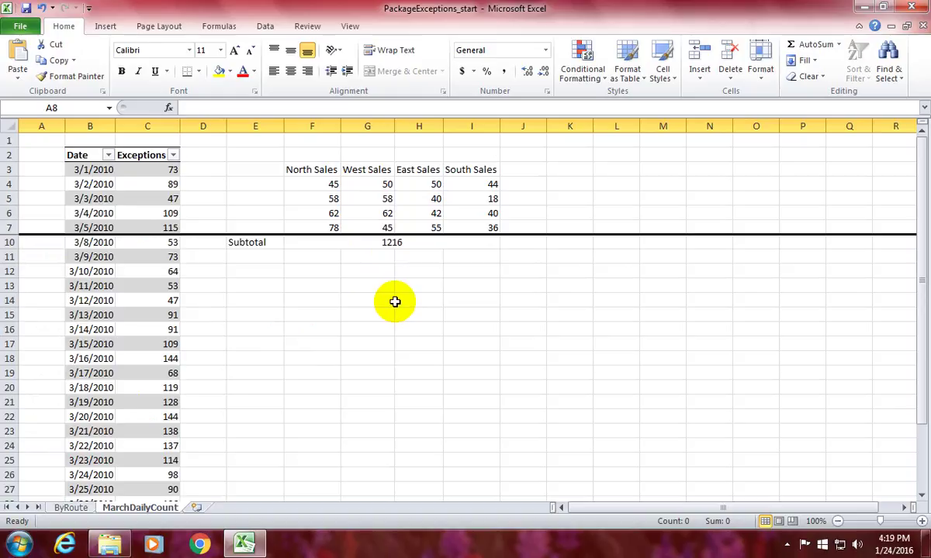
pyautogui.click(395, 244)
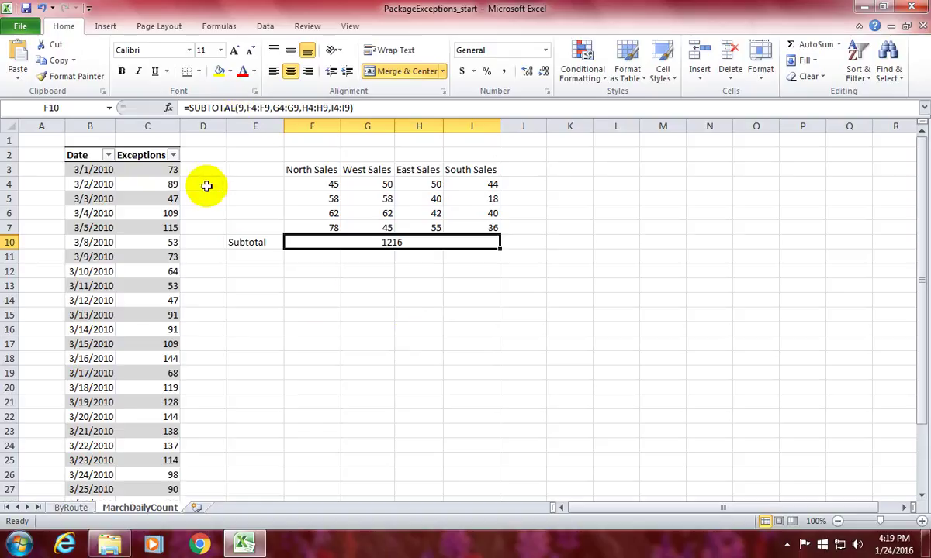
# Unhide rows 8 and 9 of the sales table
pyautogui.rightClick(11, 231)
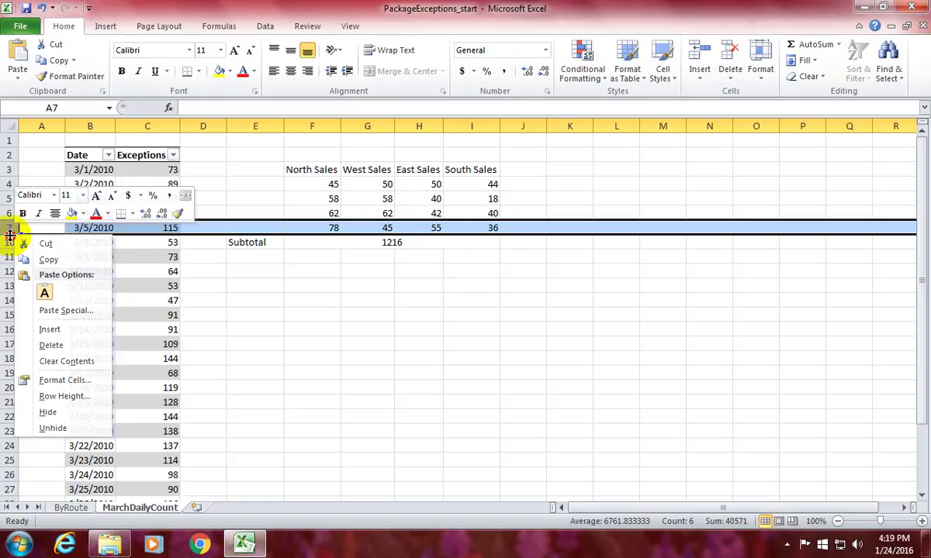
pyautogui.press('Escape')
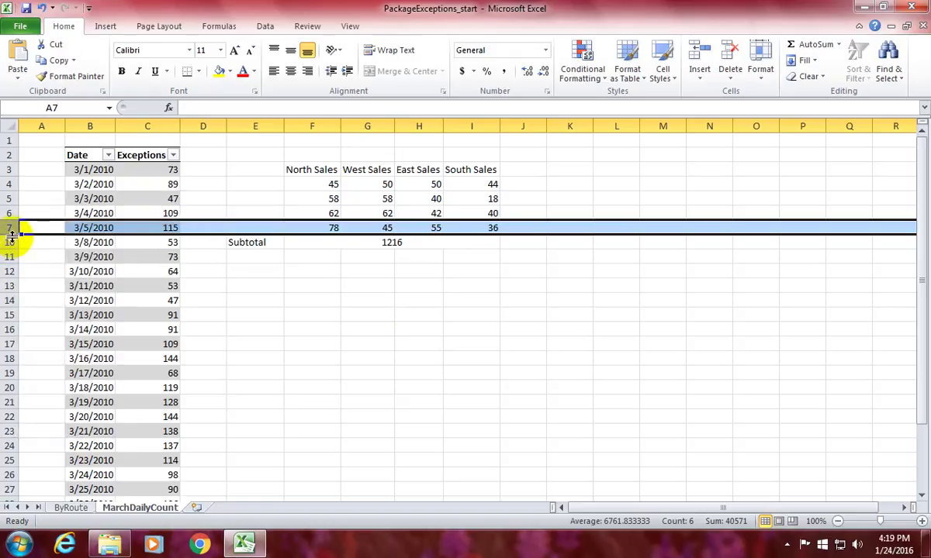
pyautogui.moveTo(16, 233)
pyautogui.mouseDown()
pyautogui.moveTo(14, 246)
pyautogui.moveTo(12, 235)
pyautogui.mouseUp()
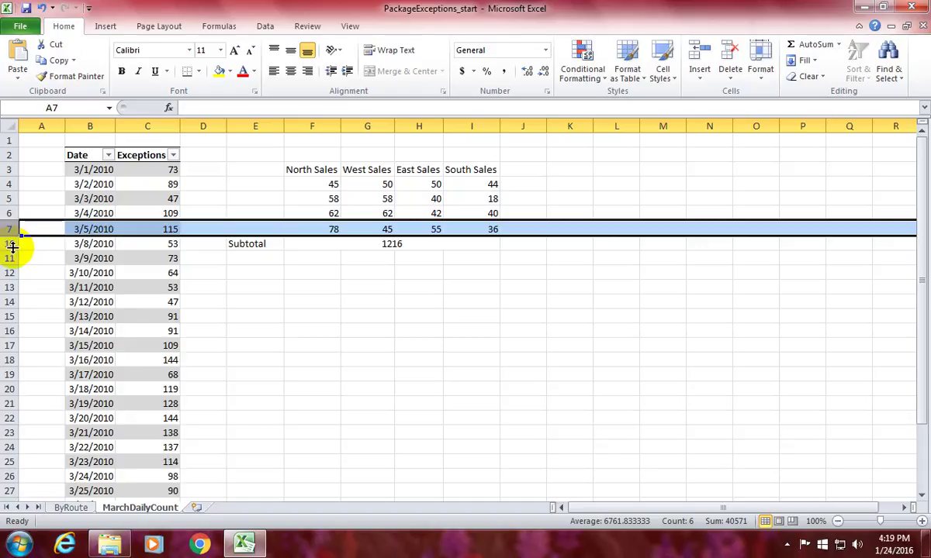
pyautogui.click(11, 242)
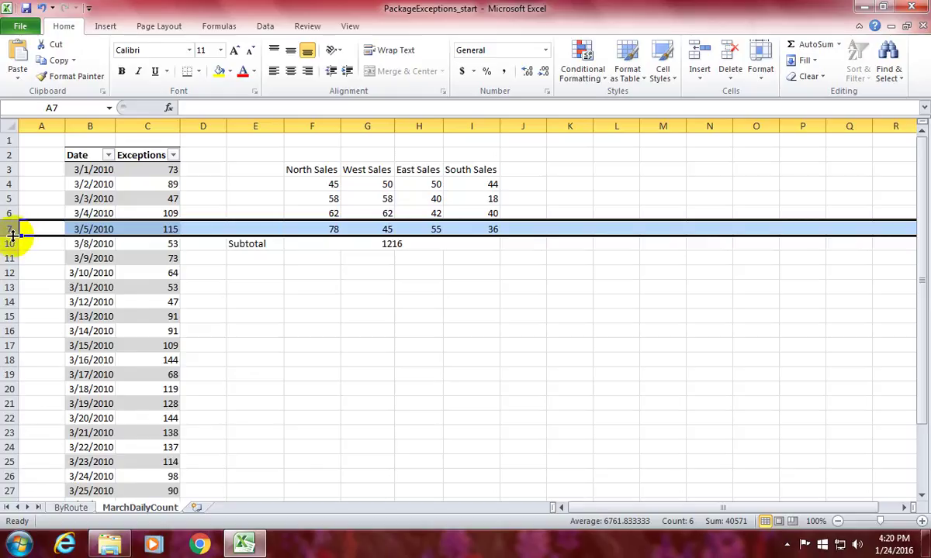
pyautogui.rightClick(12, 237)
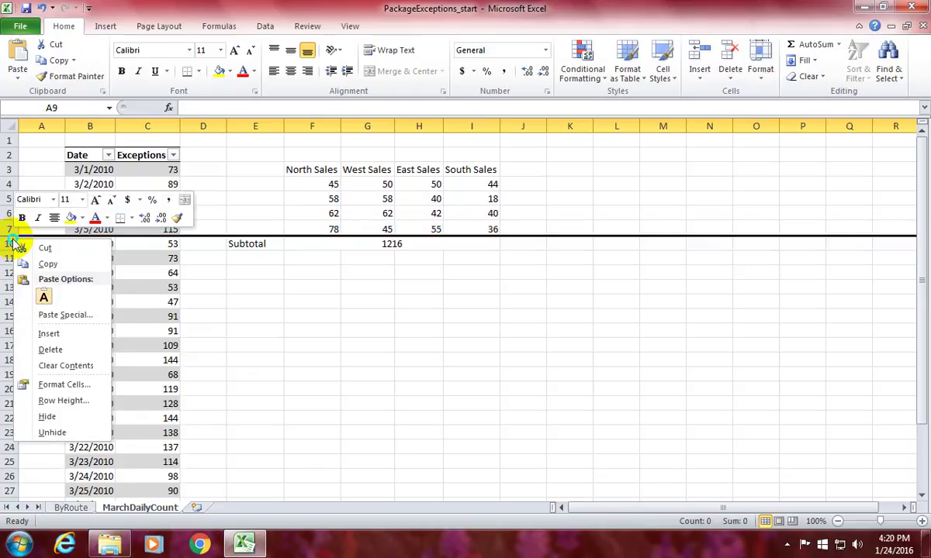
pyautogui.click(53, 434)
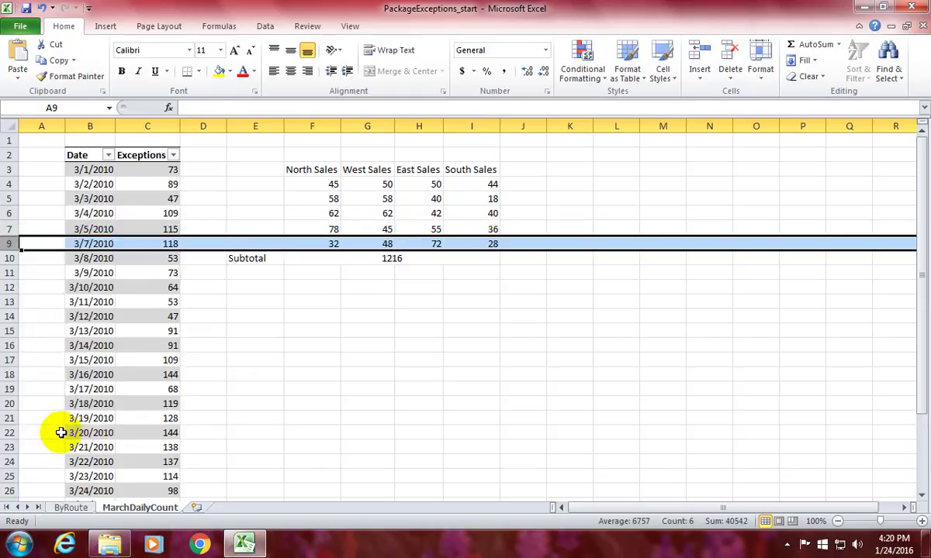
pyautogui.click(10, 260)
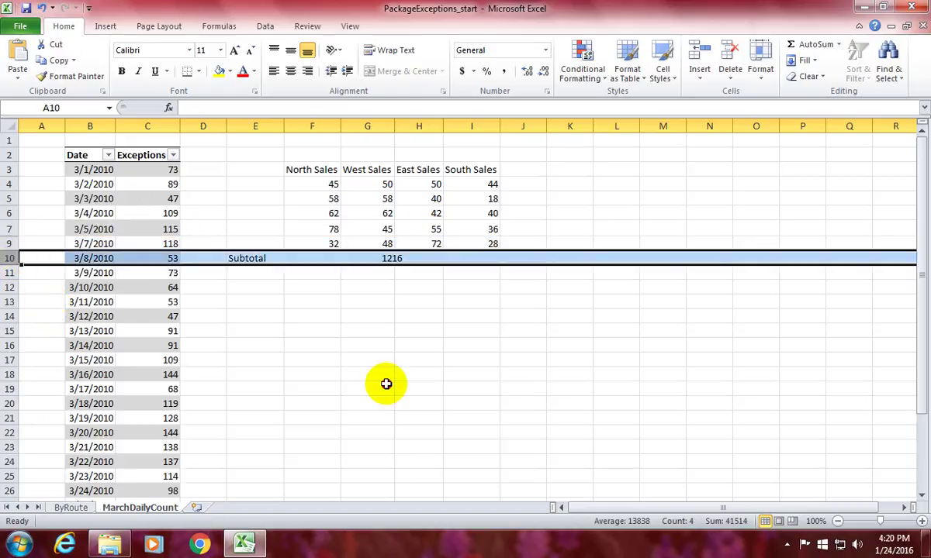
pyautogui.click(384, 385)
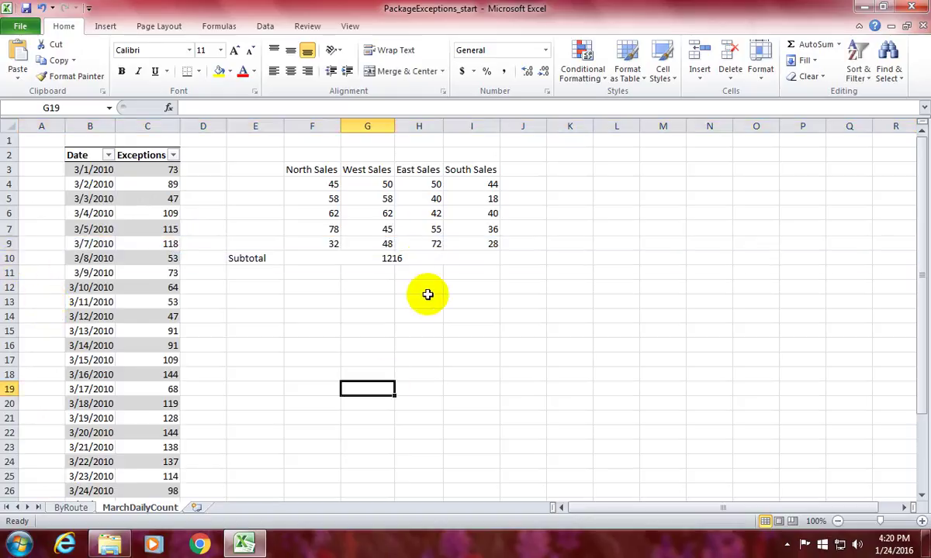
pyautogui.rightClick(13, 236)
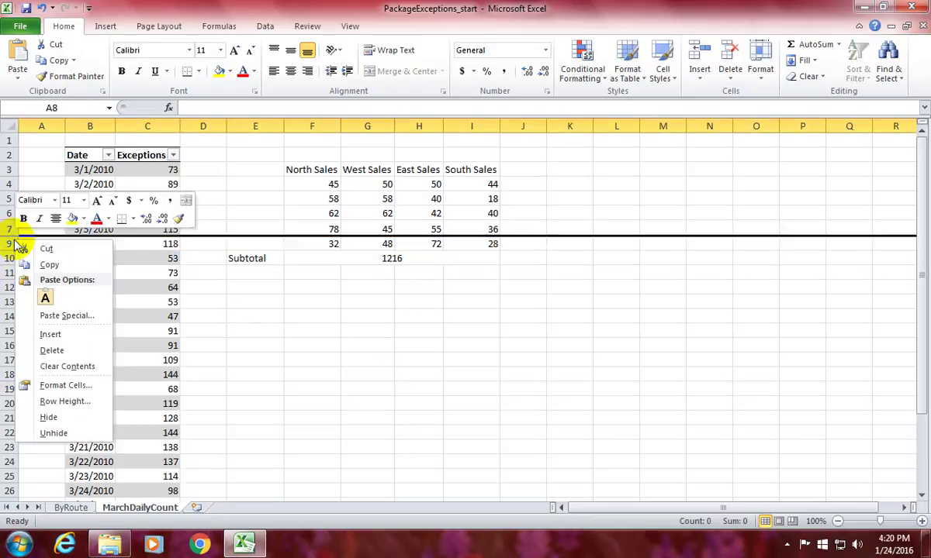
pyautogui.click(58, 433)
pyautogui.click(419, 360)
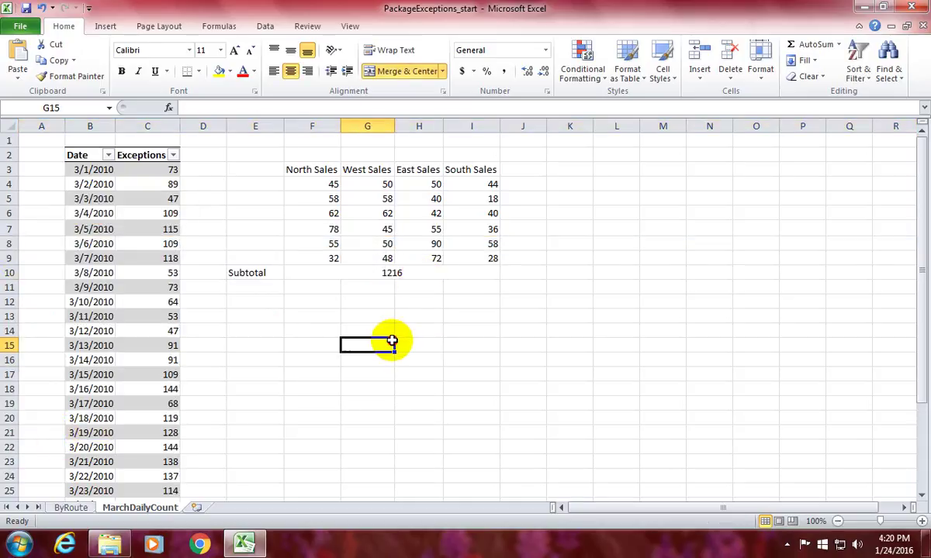
# Check the SUBTOTAL formula in cell F10, and hide rows 8 and 9 of the sales table
pyautogui.click(425, 270)
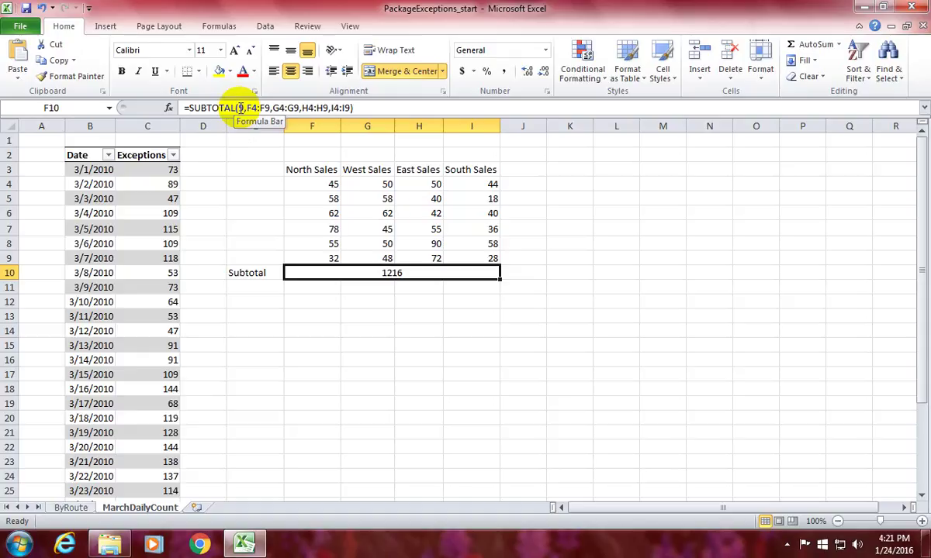
pyautogui.moveTo(12, 244); pyautogui.dragTo(16, 258)
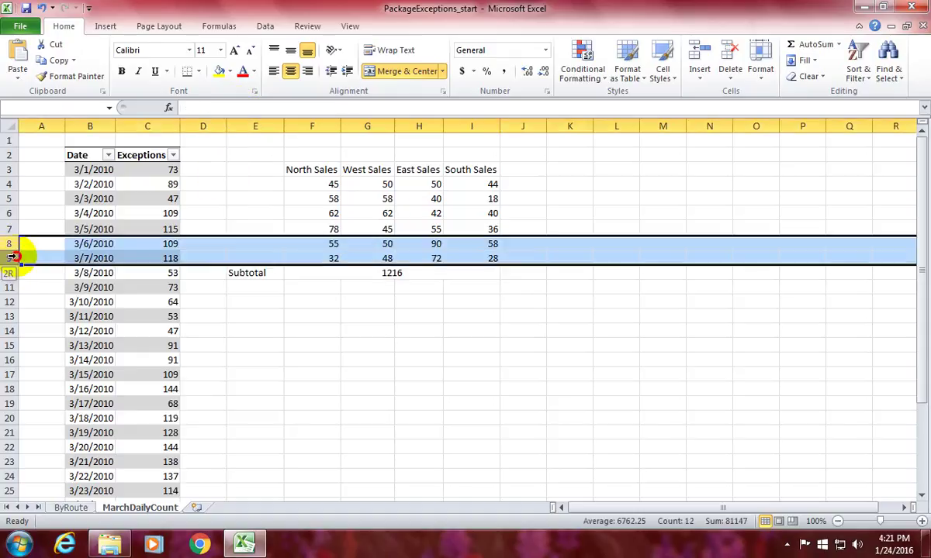
pyautogui.rightClick(16, 259)
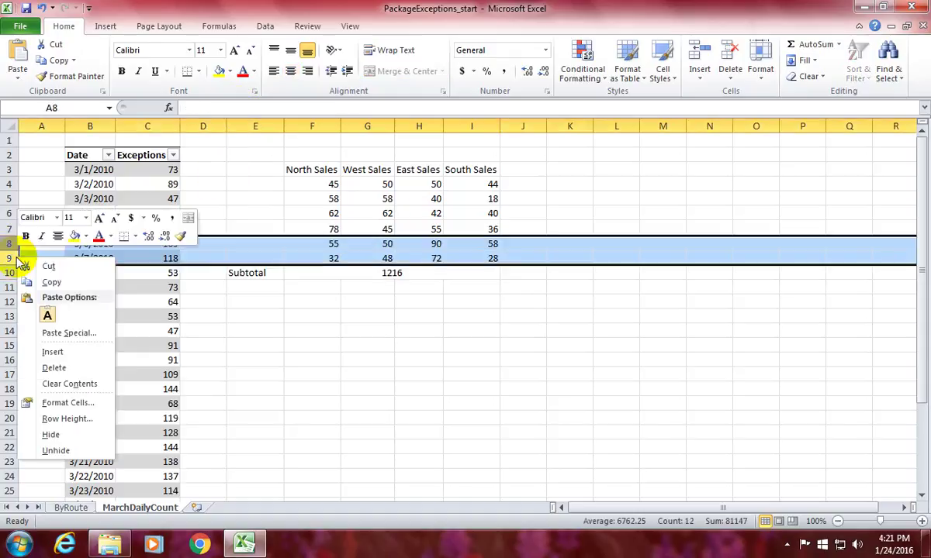
pyautogui.click(56, 450)
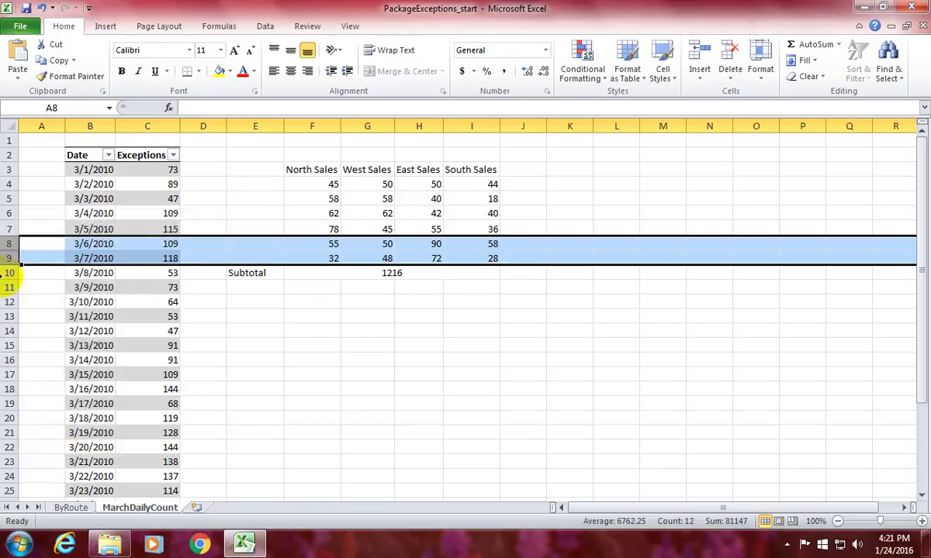
pyautogui.rightClick(11, 245)
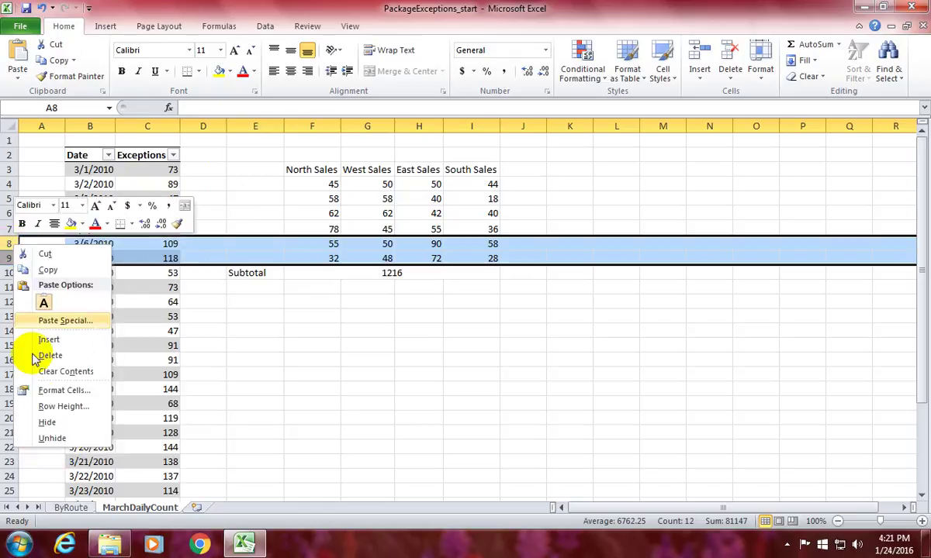
pyautogui.click(48, 424)
# Change the function number of the SUBTOTAL formula in F10 to 109 so that hidden rows are ignored
pyautogui.click(386, 244)
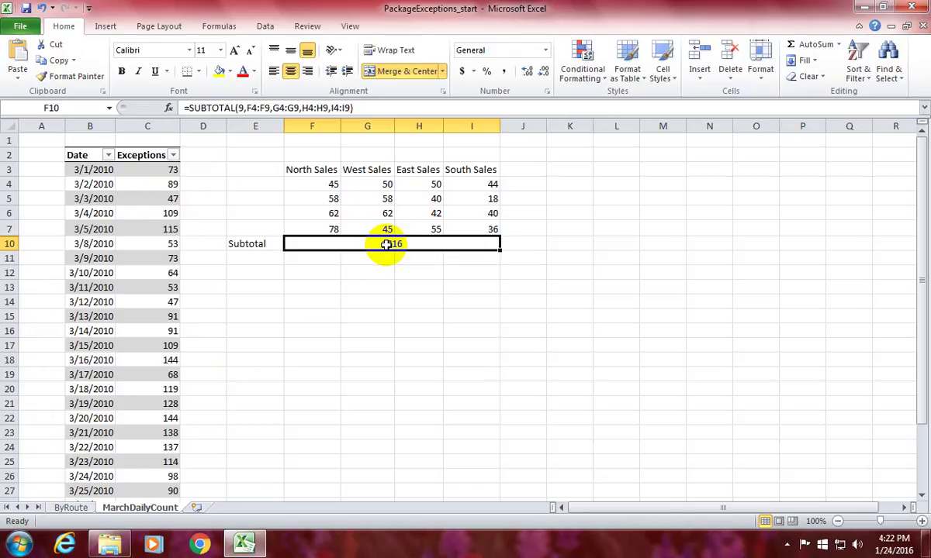
pyautogui.click(239, 108)
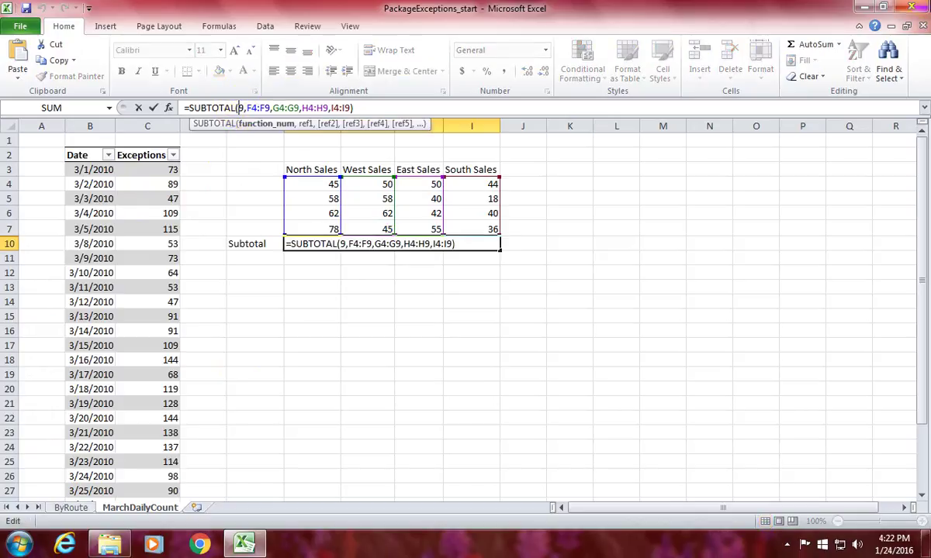
pyautogui.write('10')
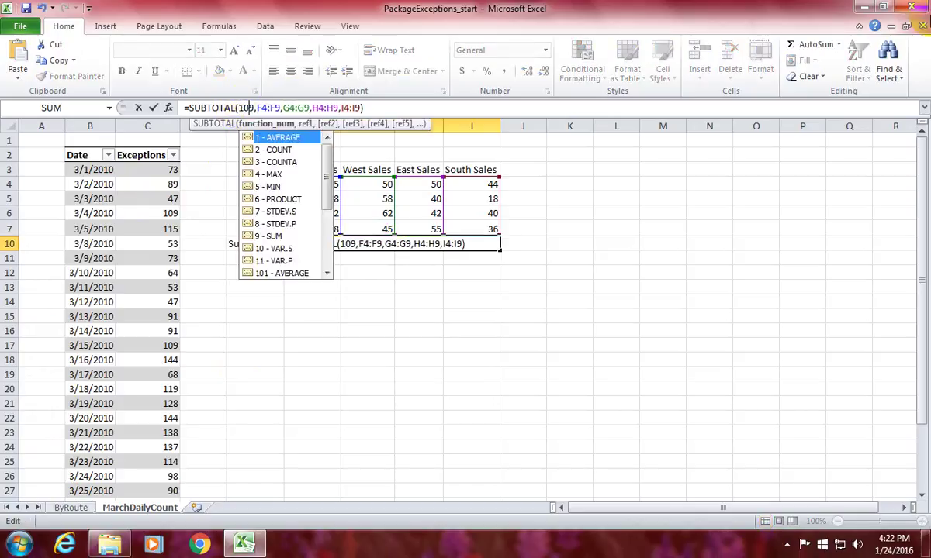
pyautogui.click(382, 108)
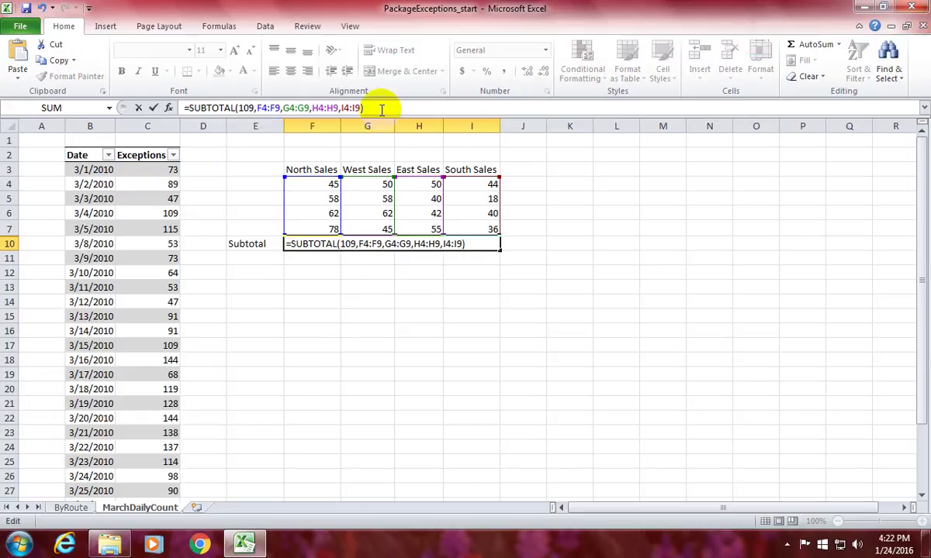
pyautogui.press('Return')
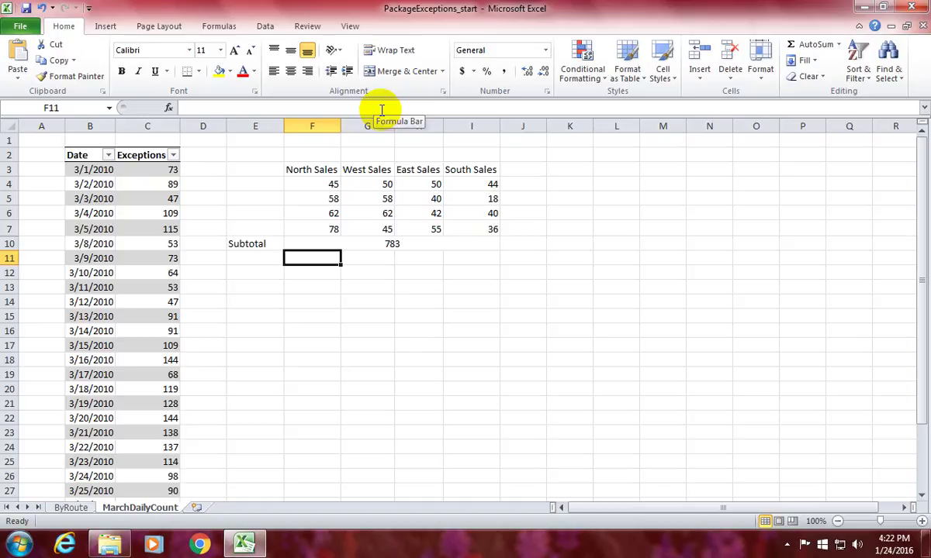
# Unhide rows 9 and 8 of the sales table and select the Subtotal cell F10
pyautogui.rightClick(10, 236)
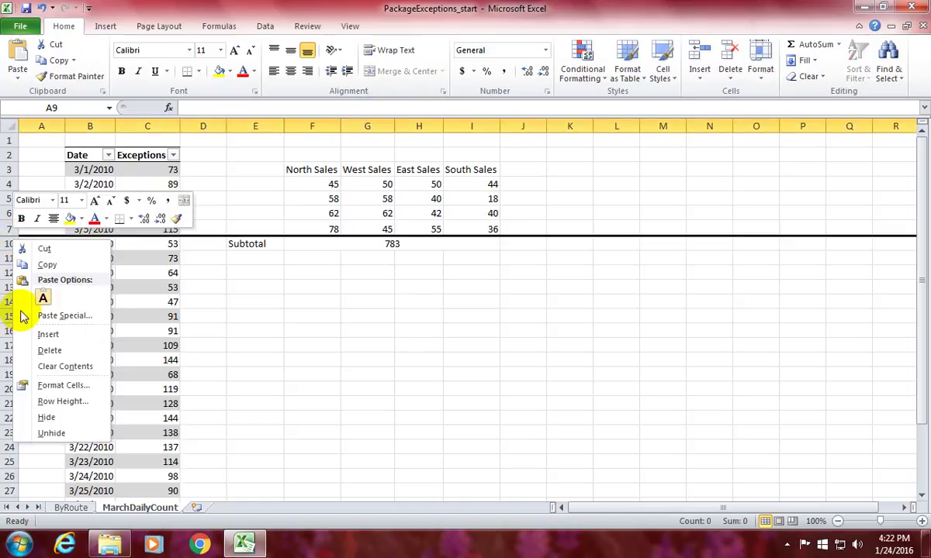
pyautogui.click(48, 433)
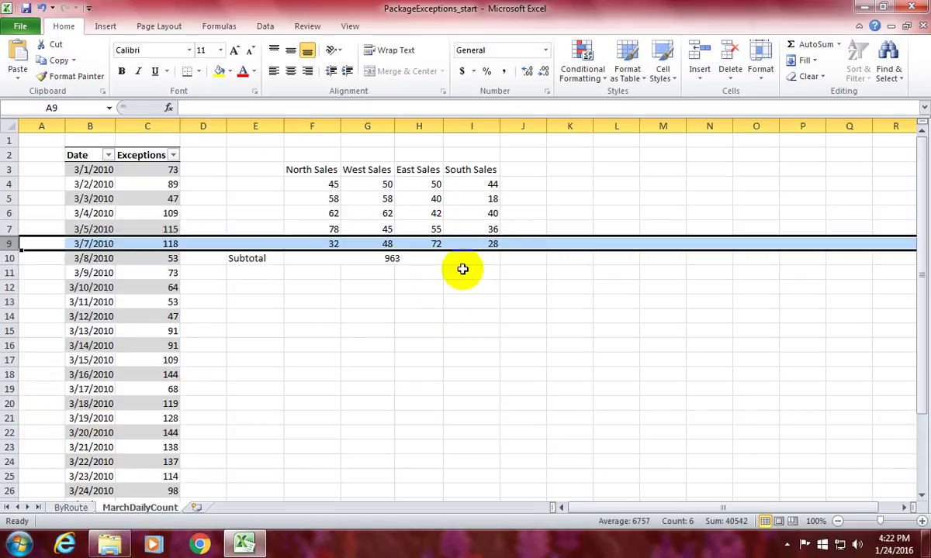
pyautogui.rightClick(14, 237)
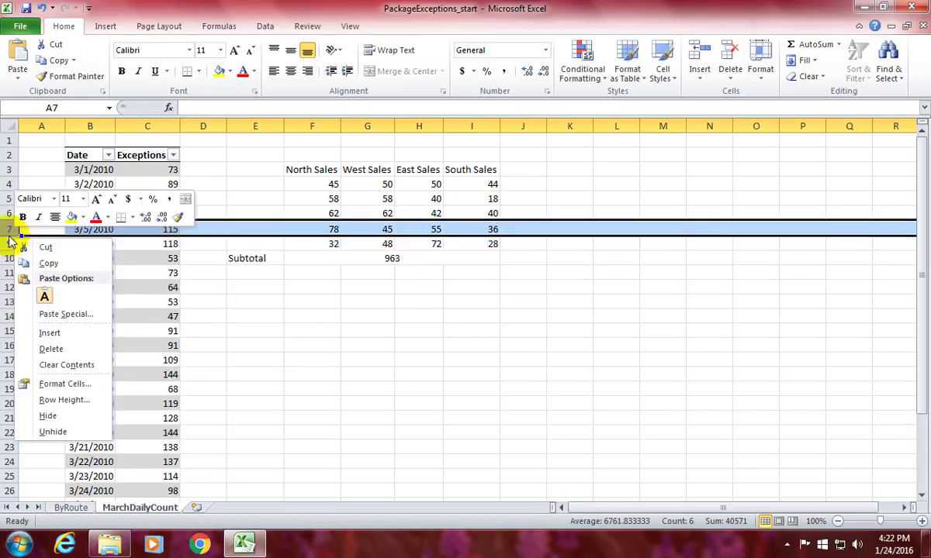
pyautogui.click(10, 239)
pyautogui.rightClick(8, 240)
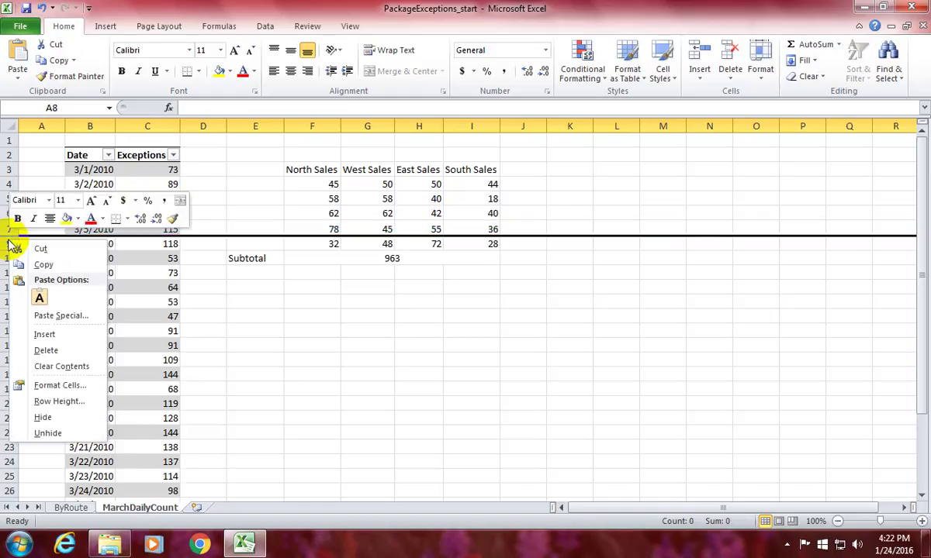
pyautogui.click(45, 433)
pyautogui.click(416, 278)
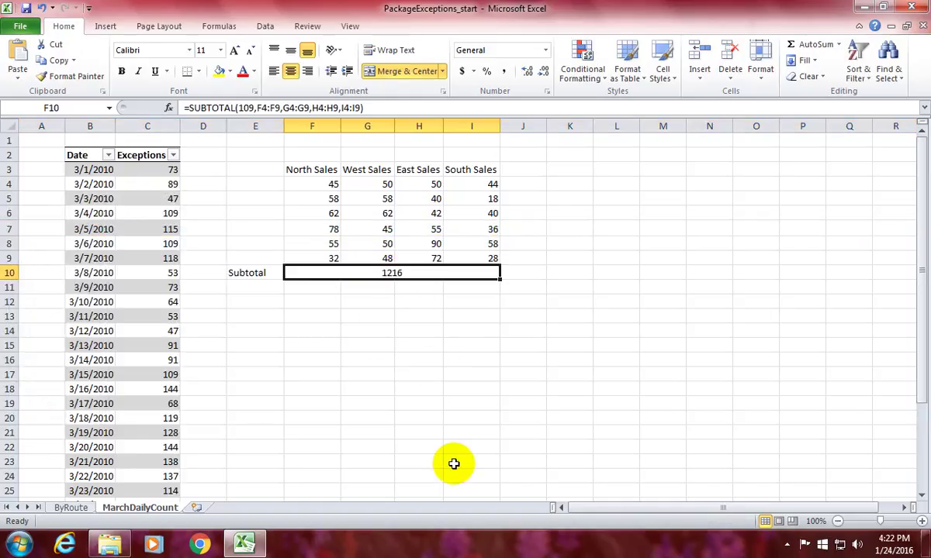
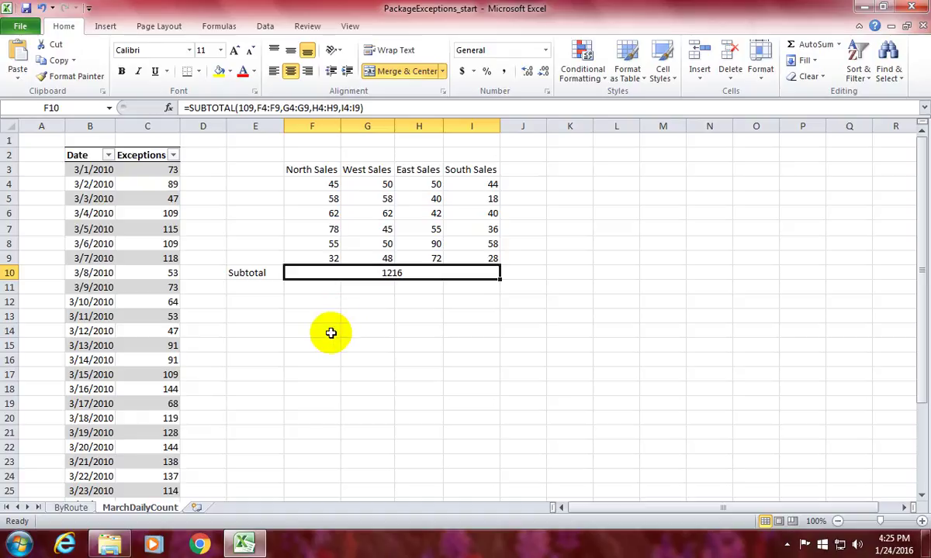
# Close the PackageExceptions_start workbook without saving and open ForFollowUp_start from the Chapter12 folder
pyautogui.click(911, 6)
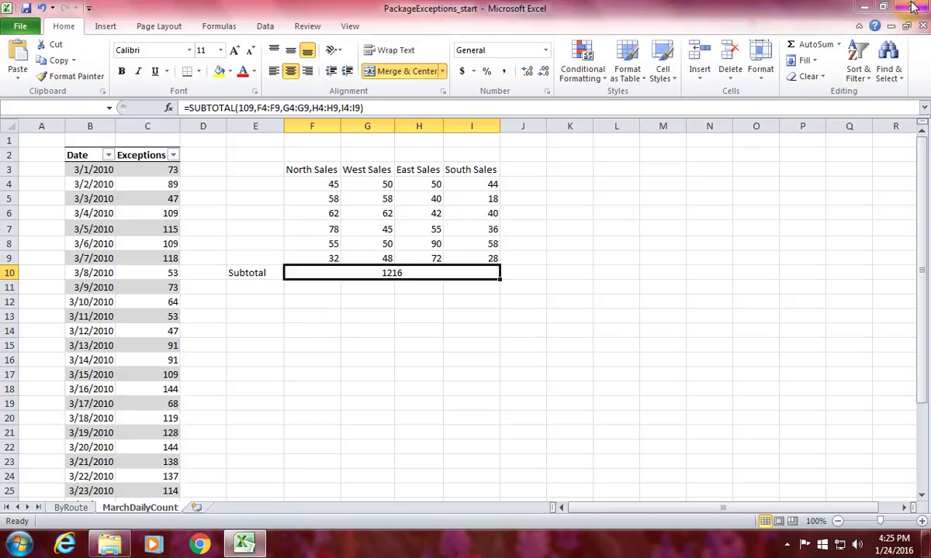
pyautogui.click(455, 305)
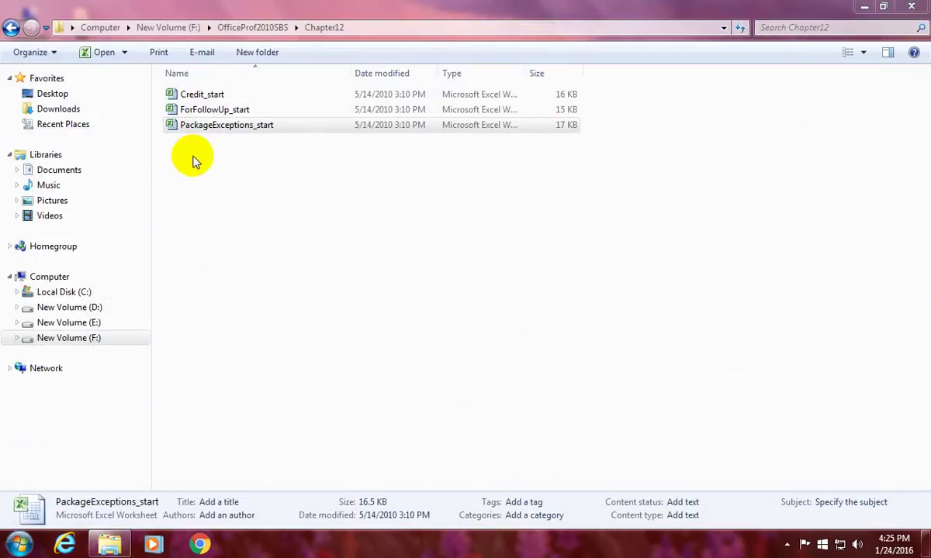
pyautogui.doubleClick(205, 111)
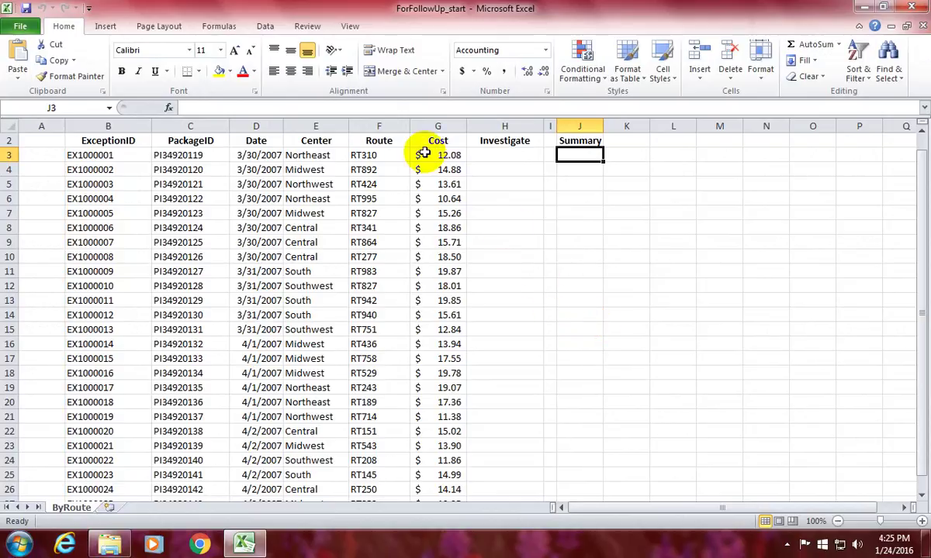
# Average the Cost values in G3:G27 by entering =AGGREGATE(1,1,G3:G27) in cell J3 under Summary
pyautogui.moveTo(424, 152); pyautogui.dragTo(431, 474)
pyautogui.scroll(1, 520, 361)
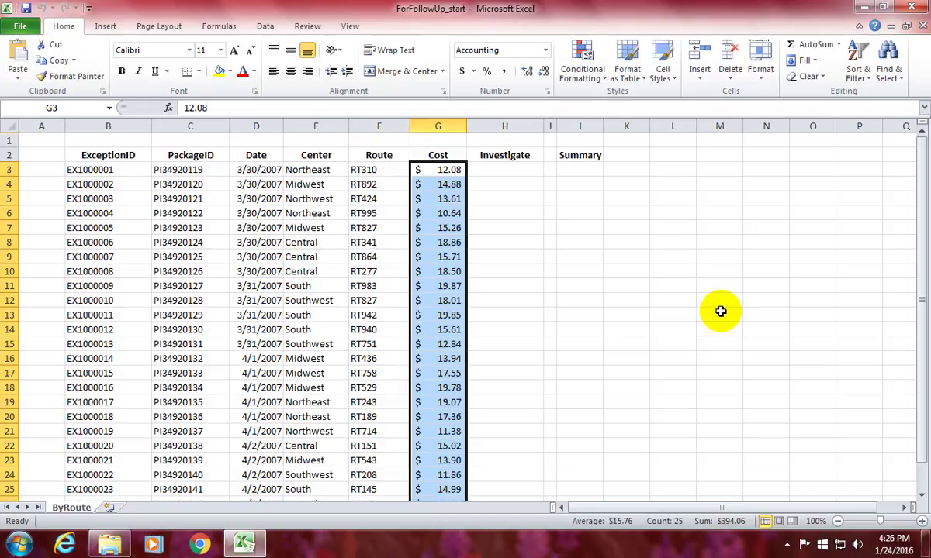
pyautogui.click(583, 171)
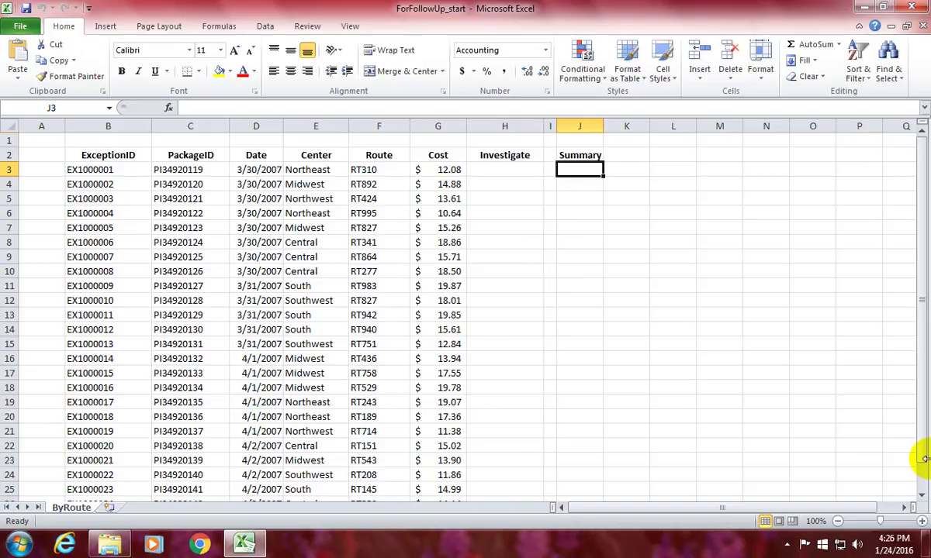
pyautogui.write('=agg')
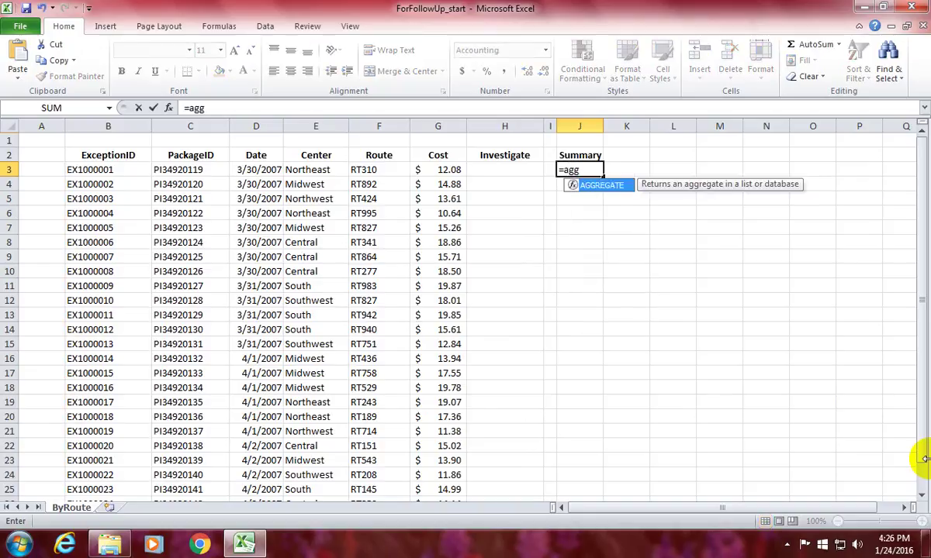
pyautogui.write('regate(')
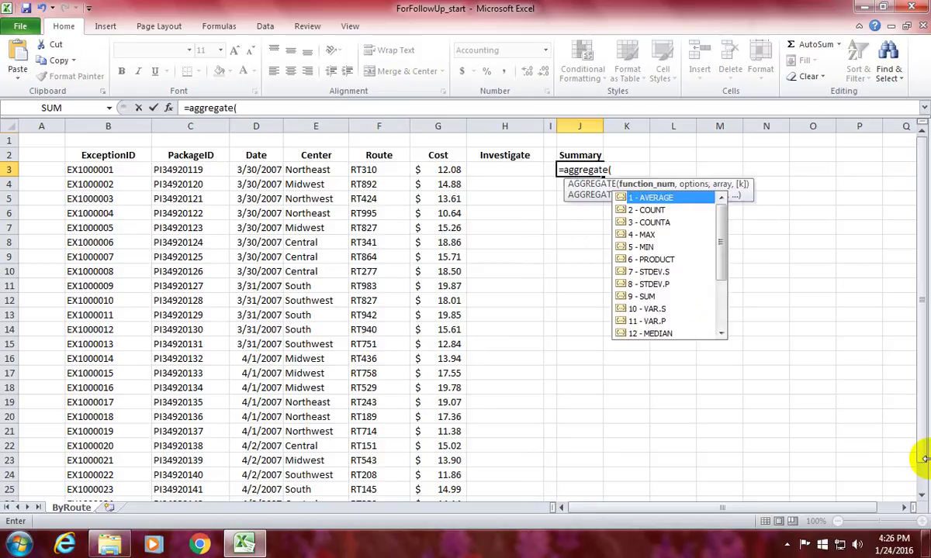
pyautogui.write('1,1')
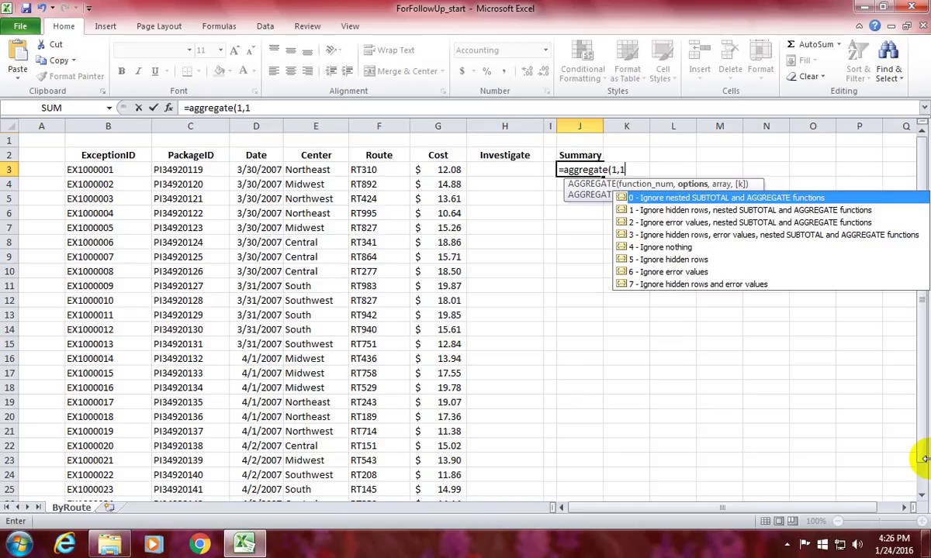
pyautogui.write(',G3')
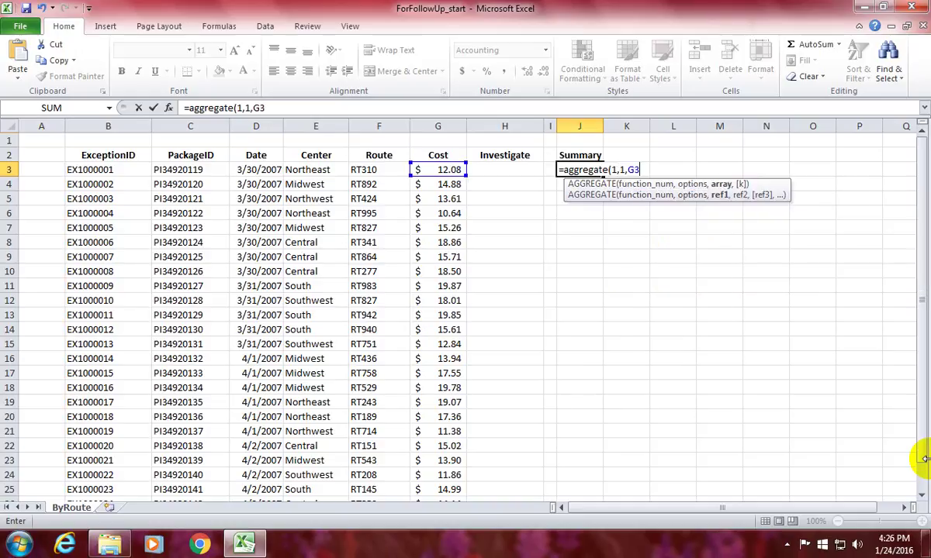
pyautogui.write(',')
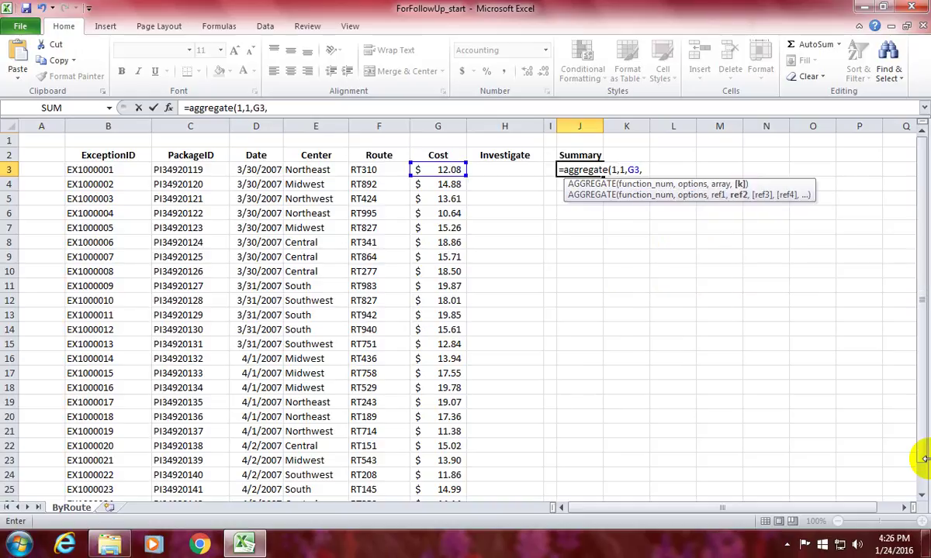
pyautogui.press('BackSpace')
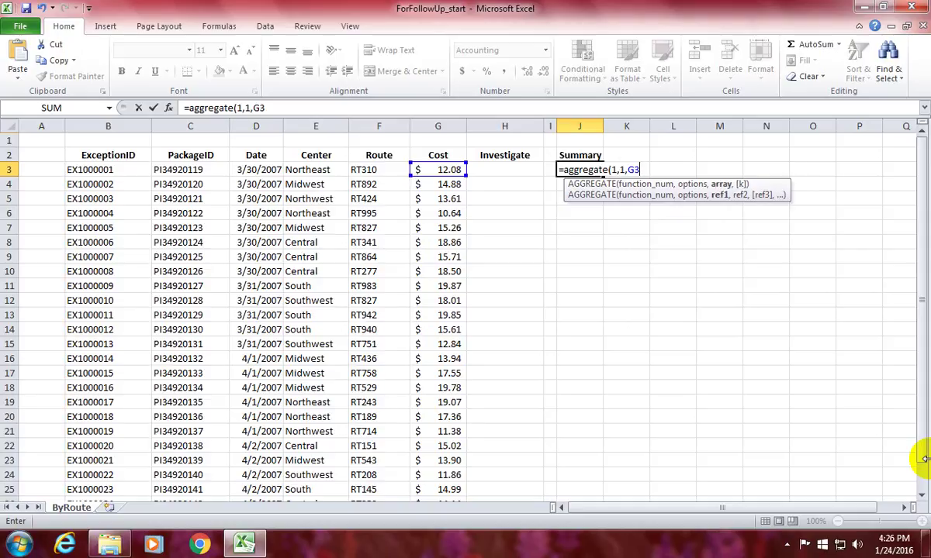
pyautogui.write(':G')
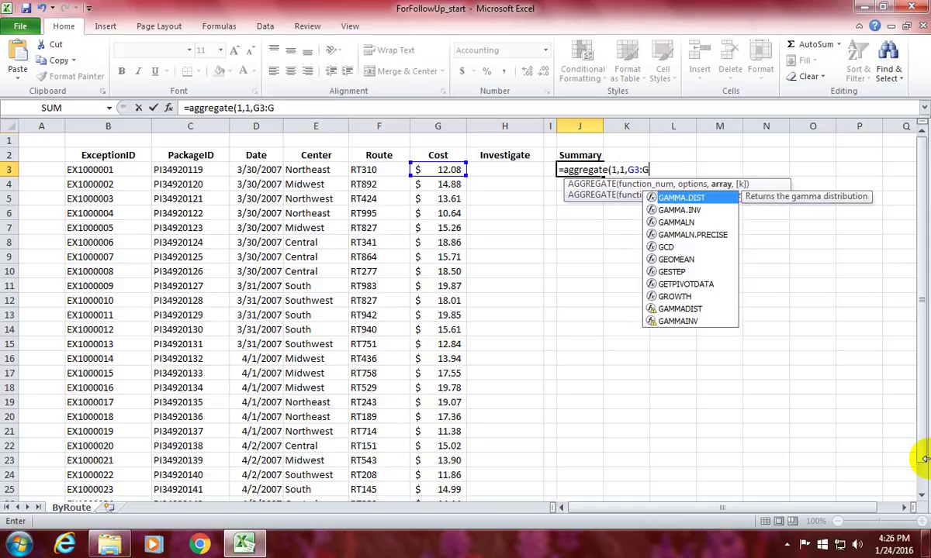
pyautogui.write('27')
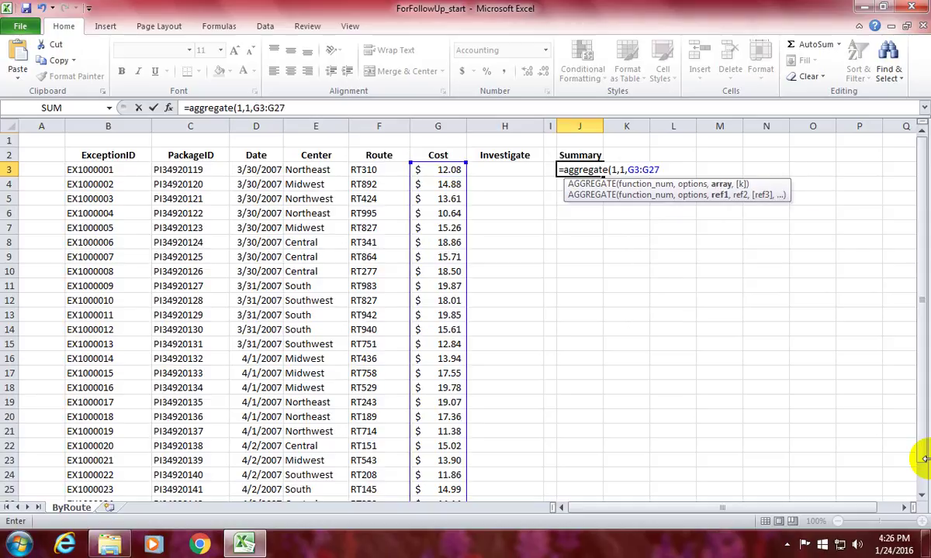
pyautogui.write(')')
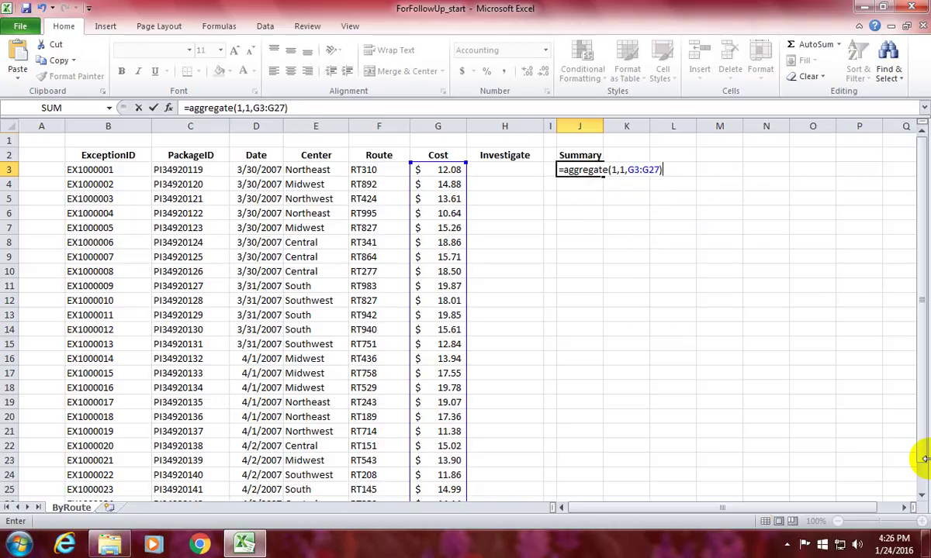
pyautogui.press('Return')
pyautogui.press('Up')
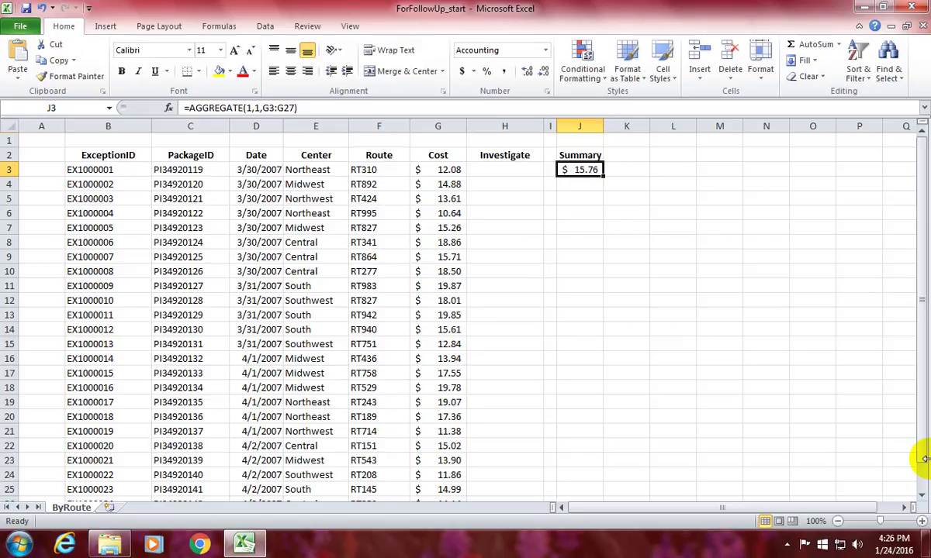
# Review the function number, option and range arguments of the AGGREGATE formula in cell J3
pyautogui.click(258, 108)
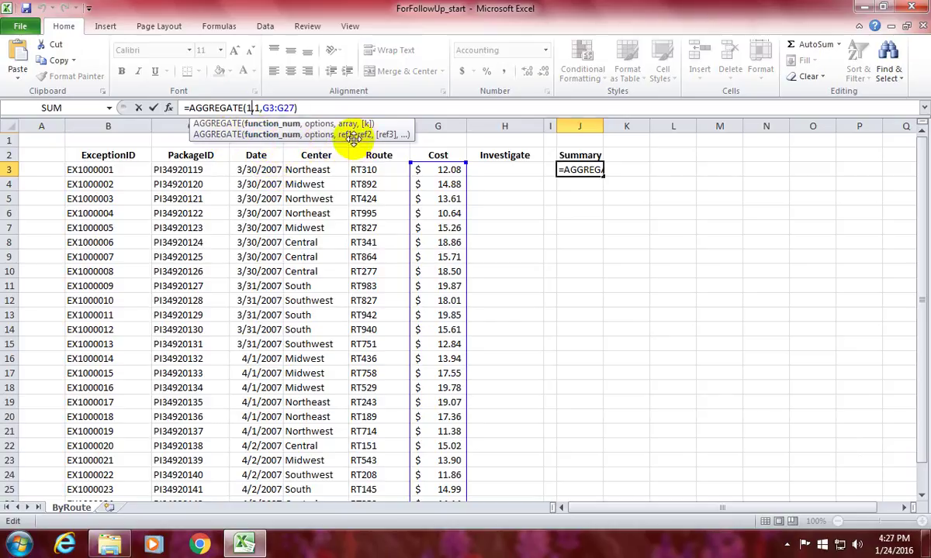
pyautogui.click(308, 108)
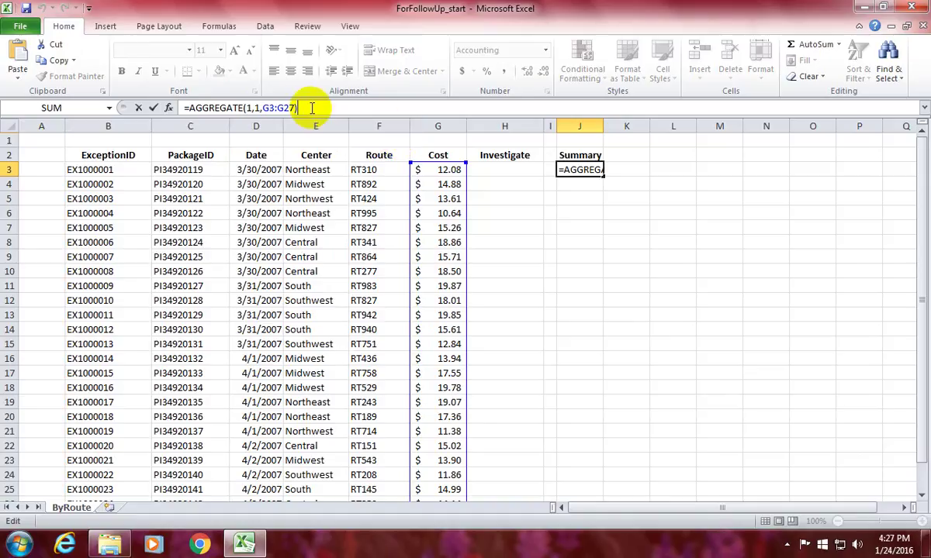
pyautogui.press('Return')
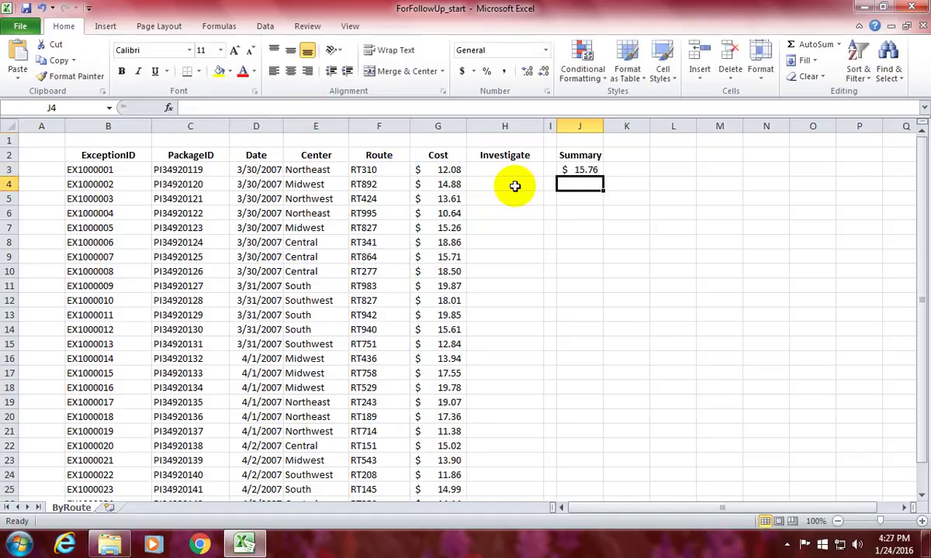
pyautogui.click(561, 171)
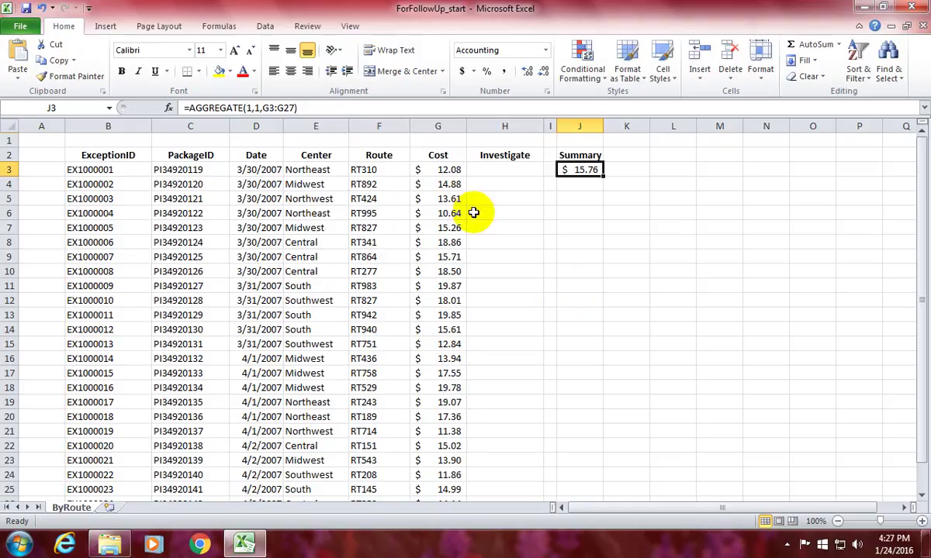
# Examine the Cost values in G3:G27 against the AGGREGATE result in cell J3
pyautogui.moveTo(437, 169); pyautogui.dragTo(439, 497)
pyautogui.scroll(1, 445, 431)
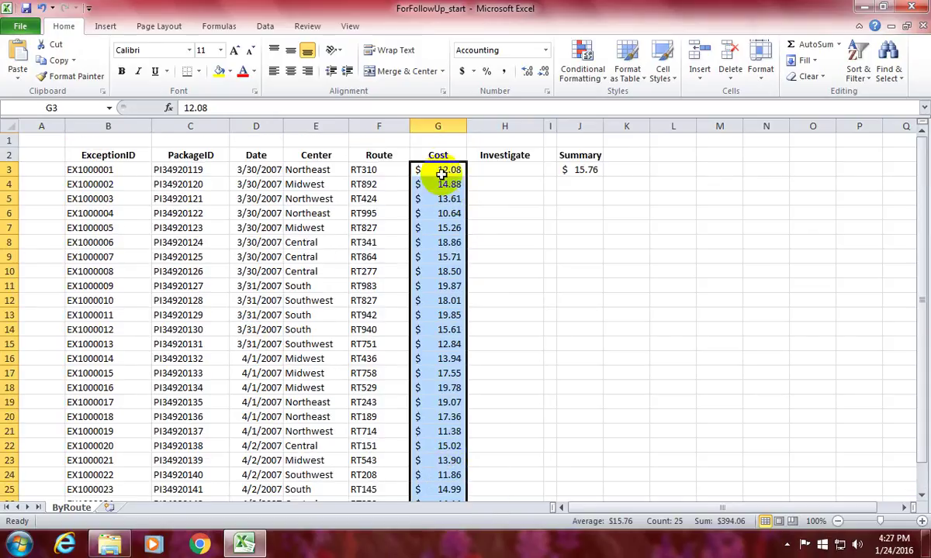
pyautogui.moveTo(438, 169); pyautogui.dragTo(443, 467)
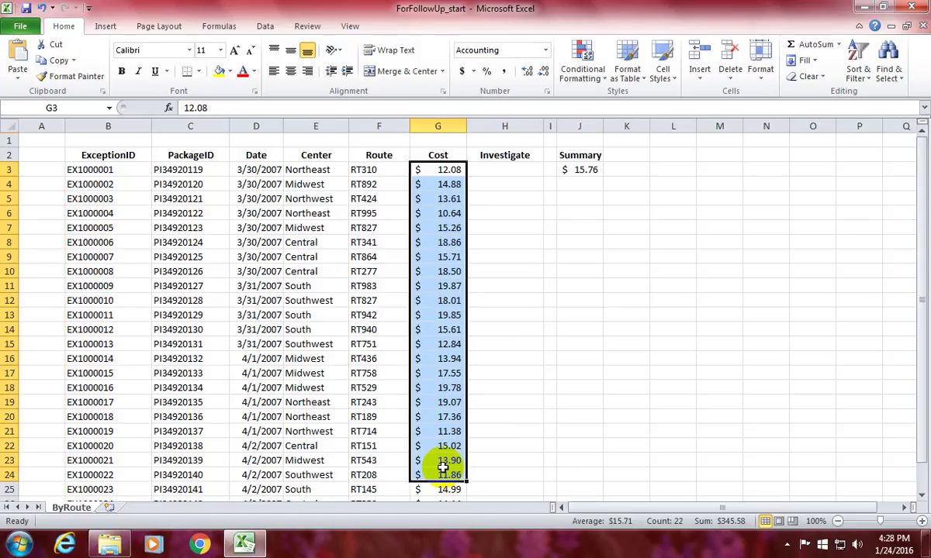
pyautogui.click(588, 170)
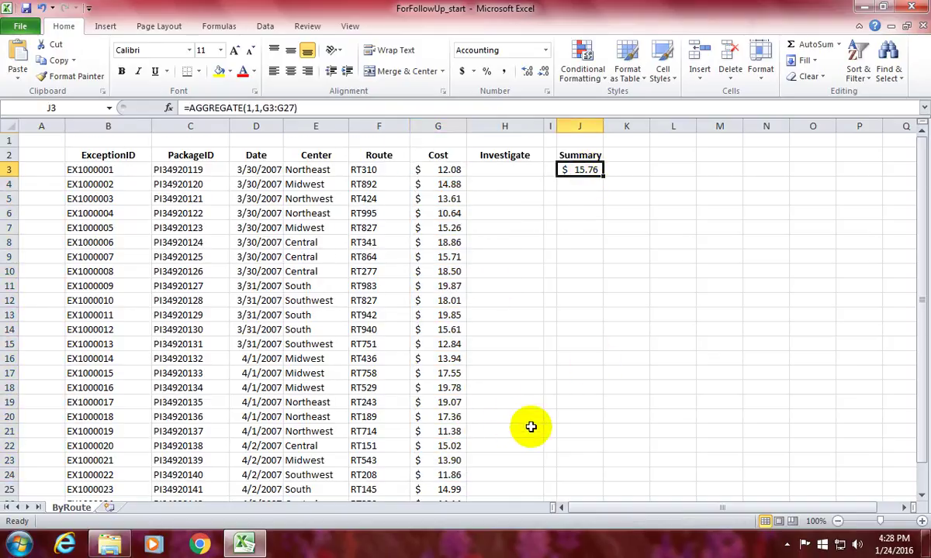
pyautogui.scroll(-1, 532, 426)
pyautogui.scroll(1, 530, 426)
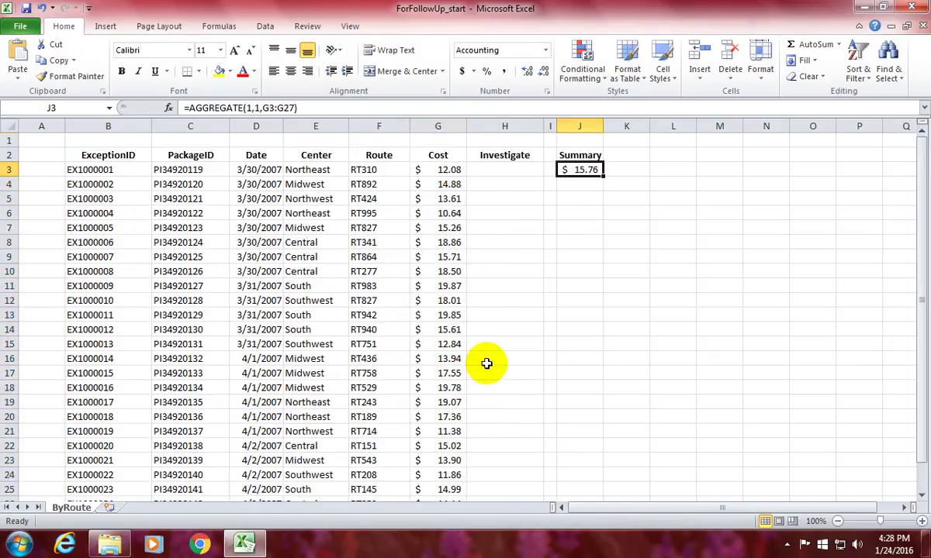
pyautogui.click(454, 169)
pyautogui.click(578, 170)
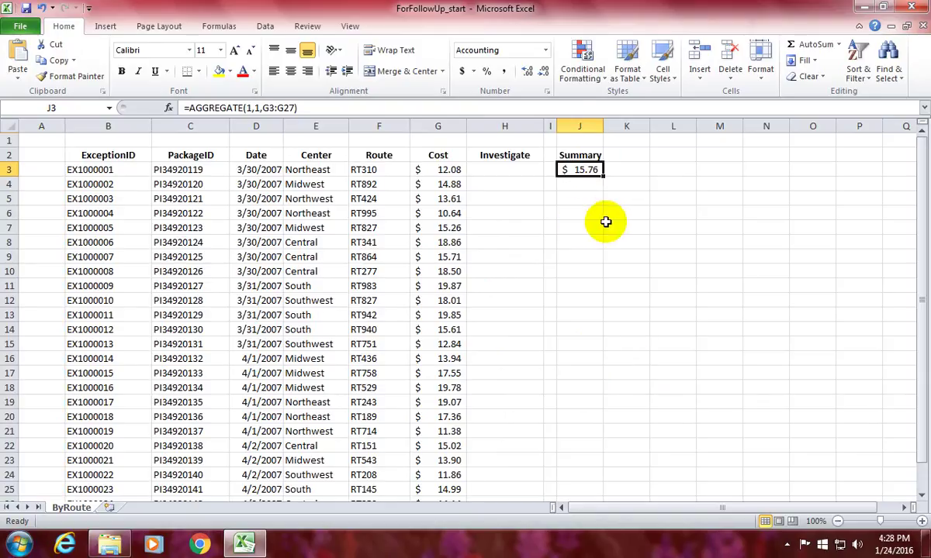
pyautogui.scroll(-1, 557, 353)
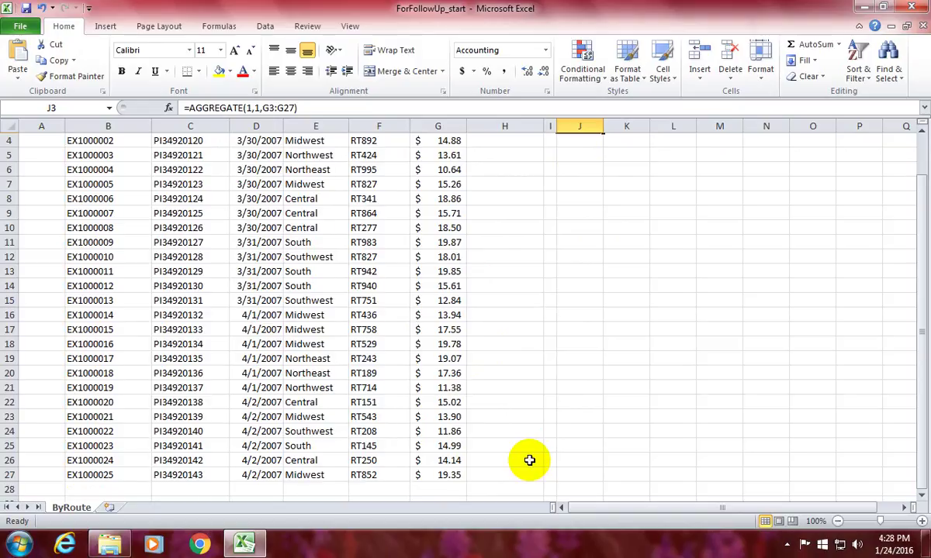
pyautogui.scroll(1, 529, 461)
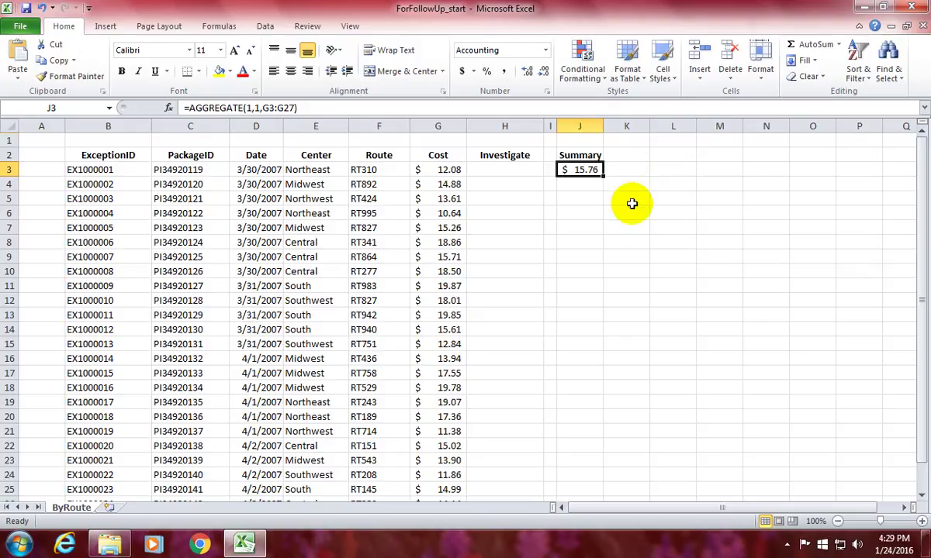
# Apply an in-place advanced filter to the Center column, list range $E$2:$E$27, showing unique records only
pyautogui.click(267, 26)
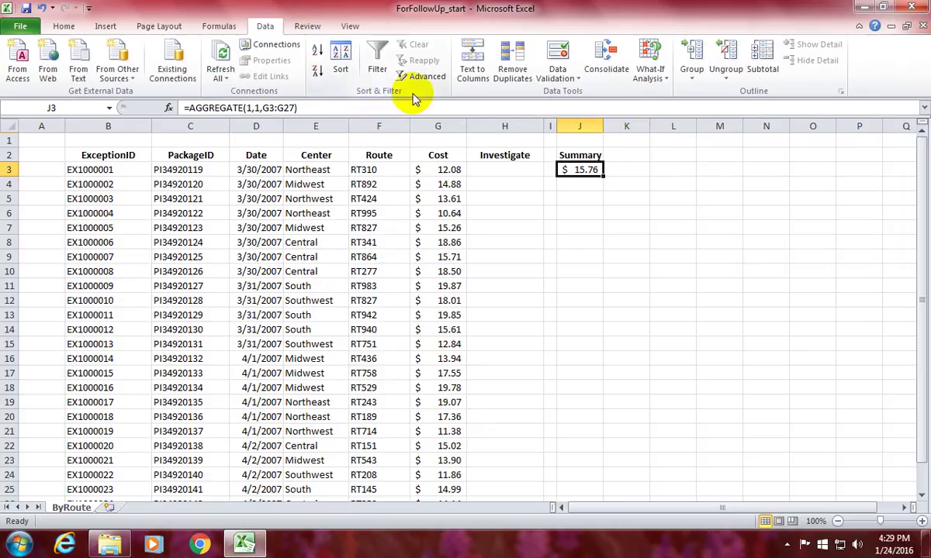
pyautogui.click(397, 72)
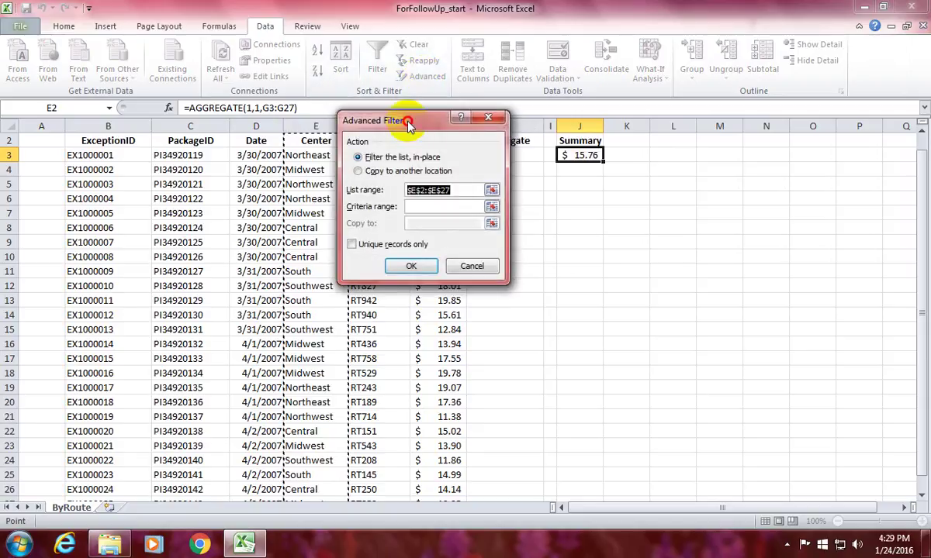
pyautogui.moveTo(409, 126); pyautogui.dragTo(517, 82)
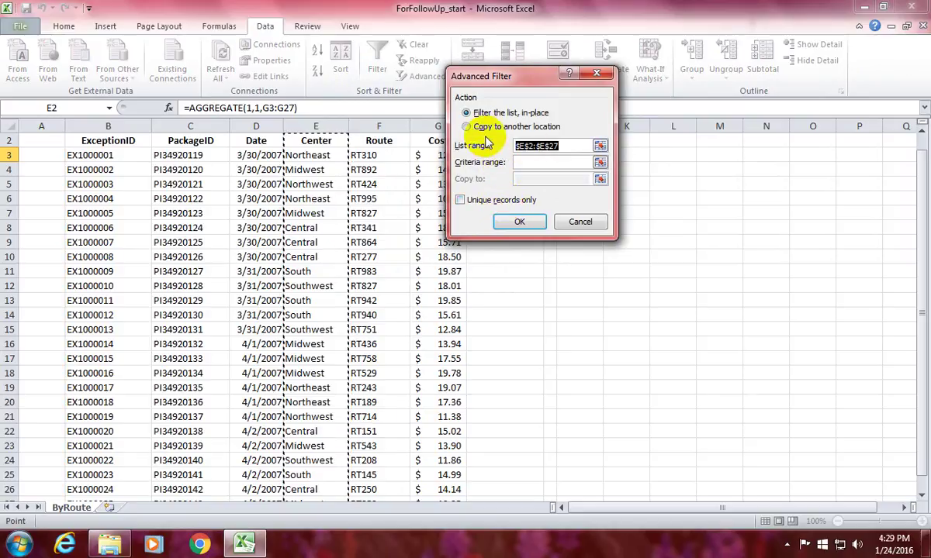
pyautogui.click(543, 146)
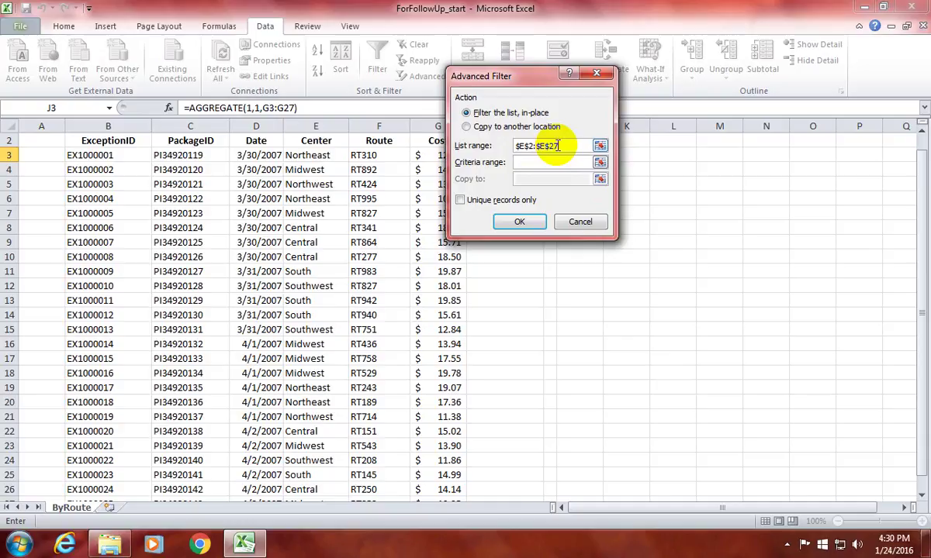
pyautogui.click(481, 203)
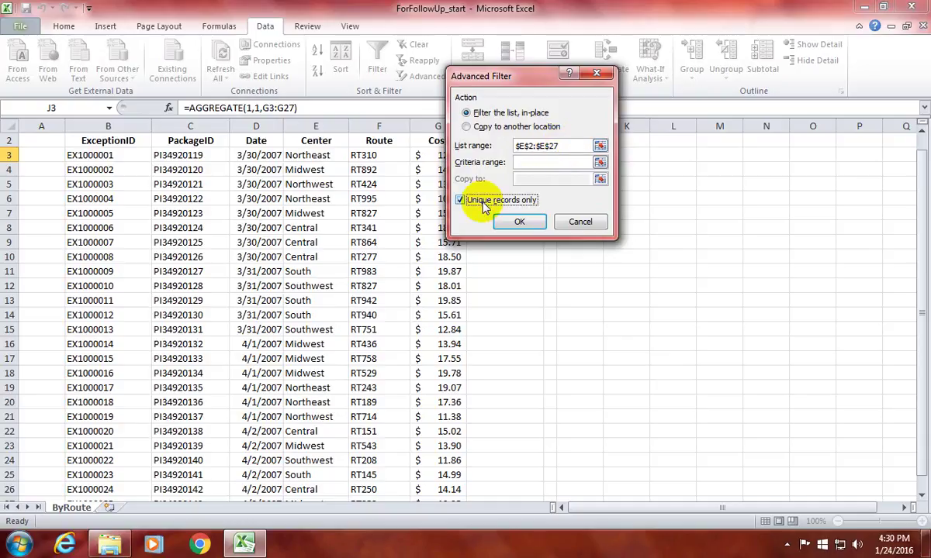
pyautogui.click(516, 78)
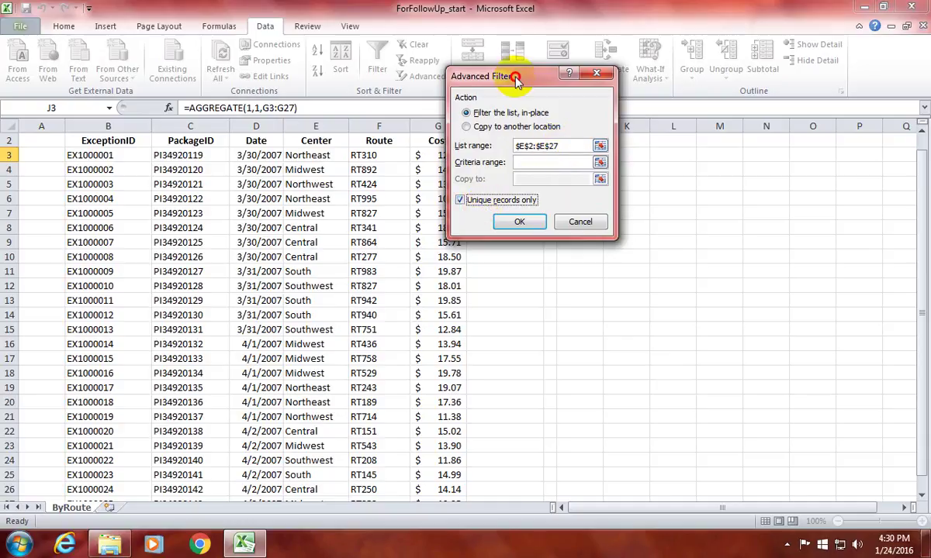
pyautogui.moveTo(516, 78); pyautogui.dragTo(514, 68)
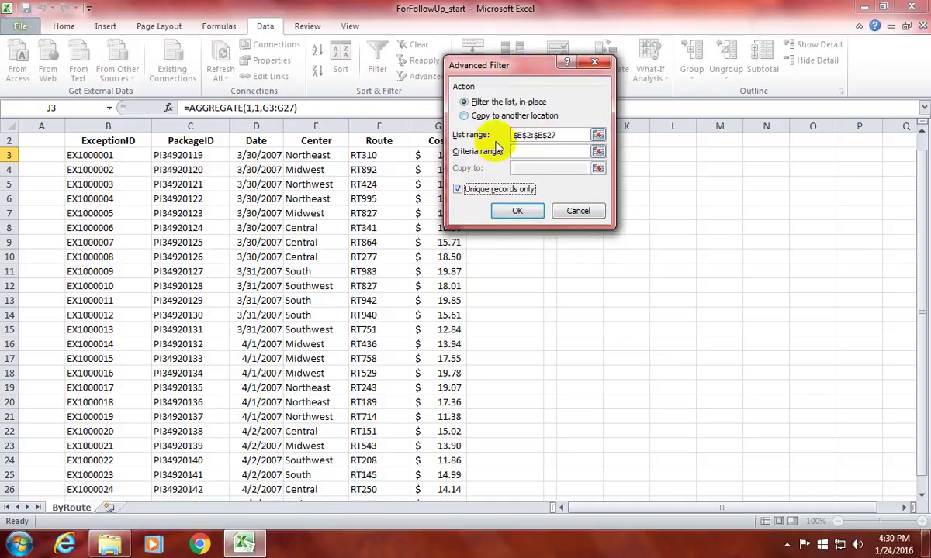
pyautogui.click(512, 213)
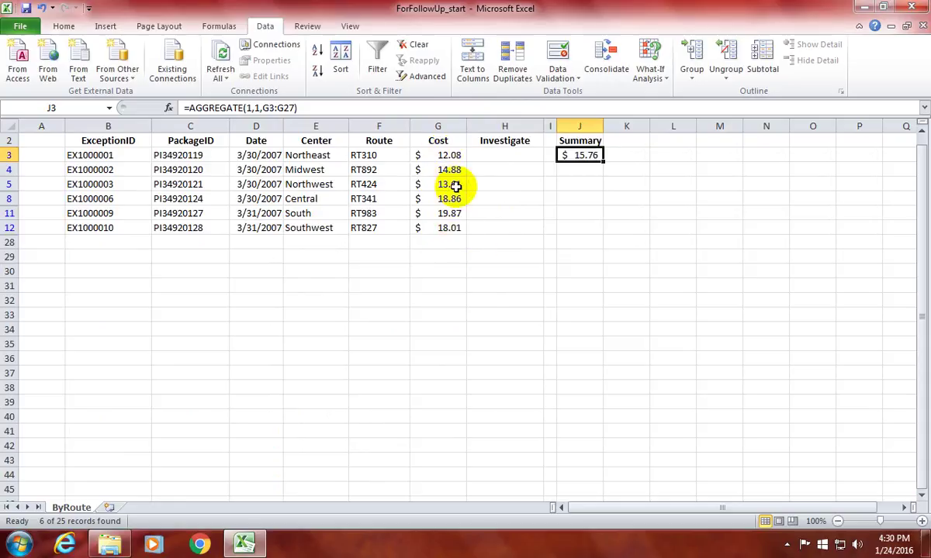
# Check the Cost values left visible against the Summary formula in J3, and clear the filter
pyautogui.click(447, 154)
pyautogui.click(450, 172)
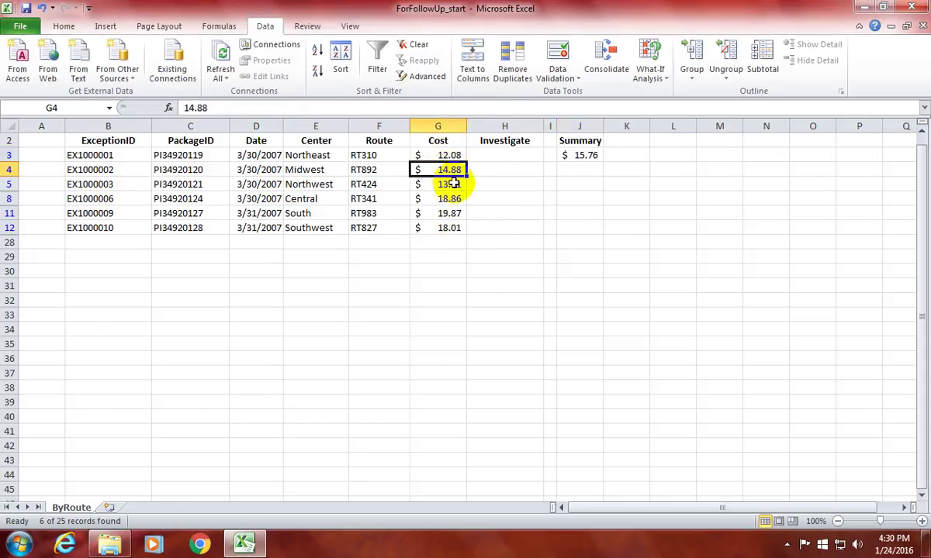
pyautogui.click(452, 183)
pyautogui.click(450, 199)
pyautogui.click(450, 213)
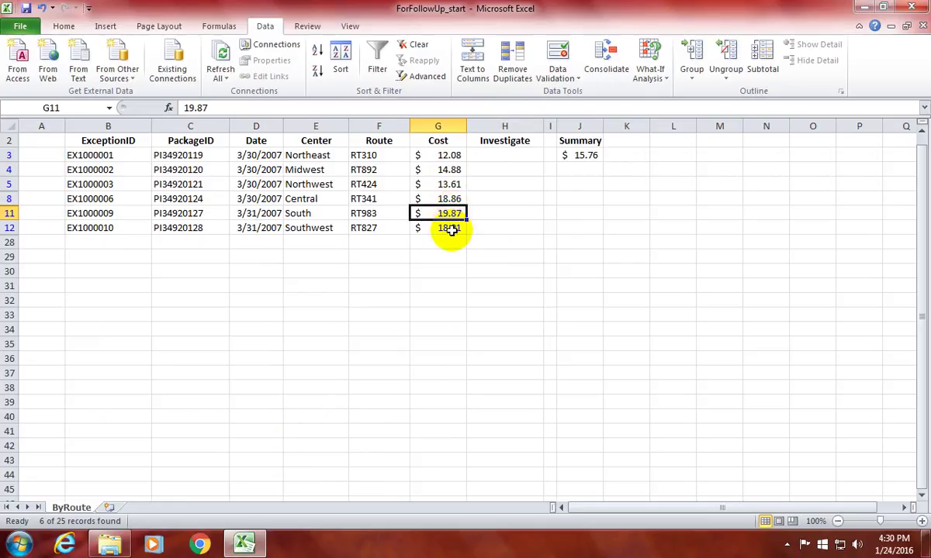
pyautogui.click(450, 228)
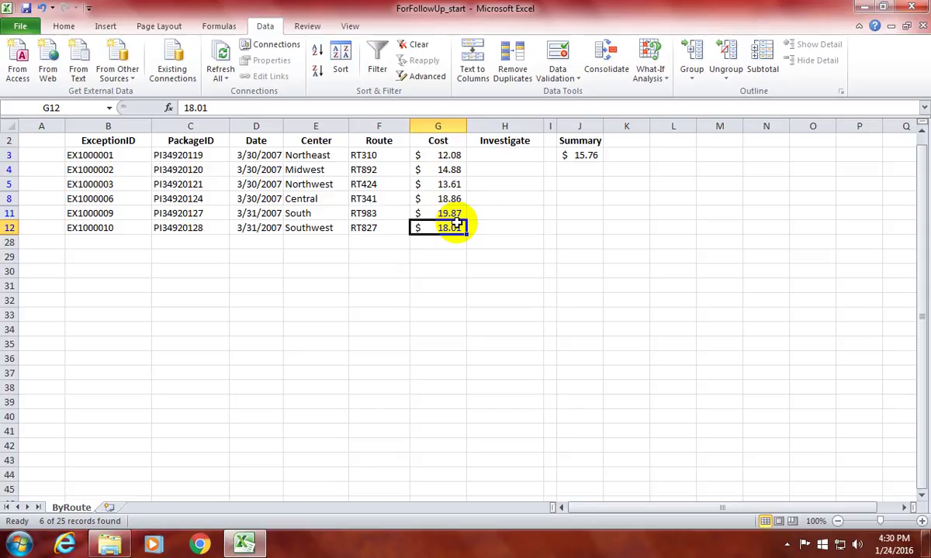
pyautogui.click(447, 158)
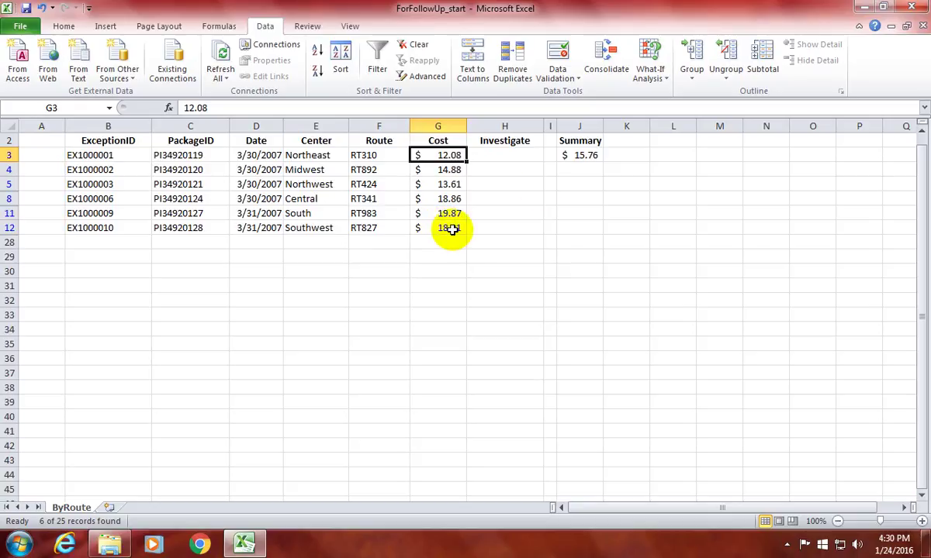
pyautogui.click(578, 154)
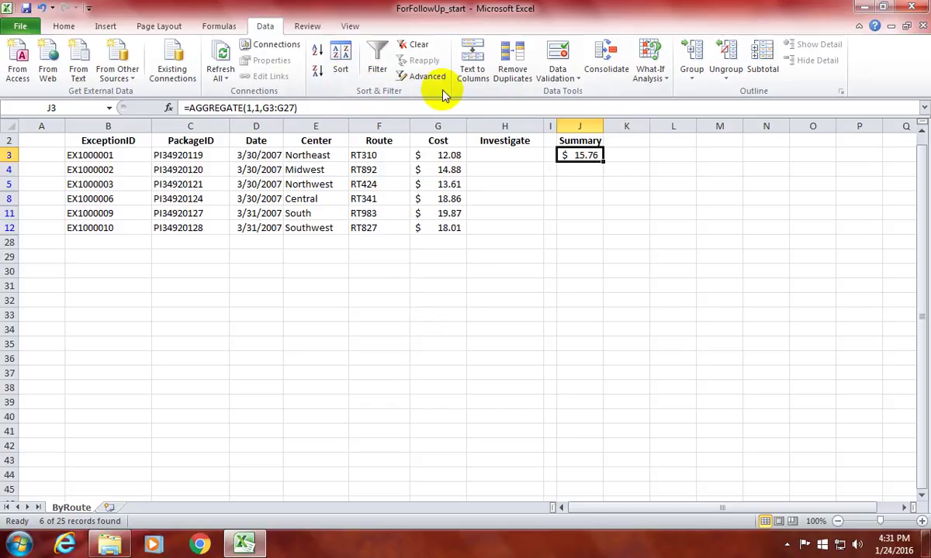
pyautogui.click(419, 45)
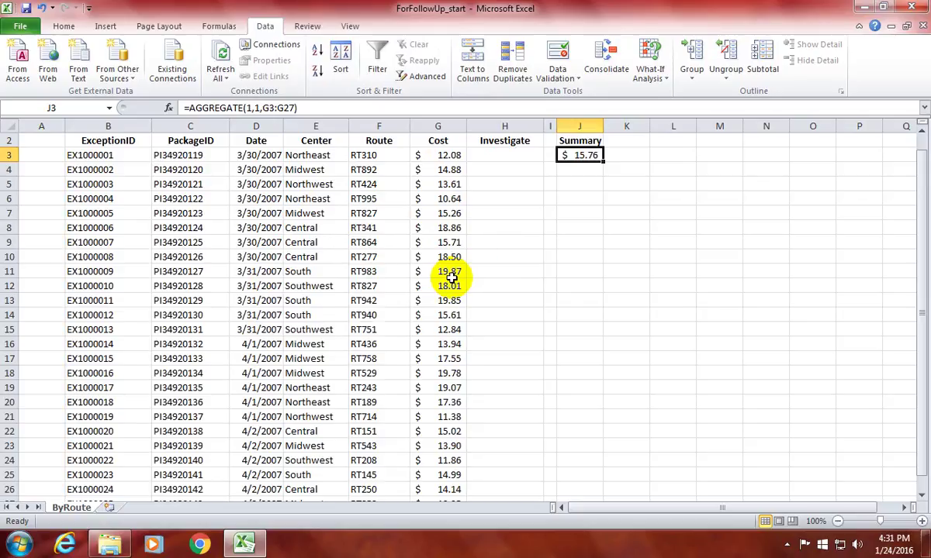
# Enter the formula =IF(RAND()<0.15,"Yes","No") in cell H3 under Investigate
pyautogui.click(504, 156)
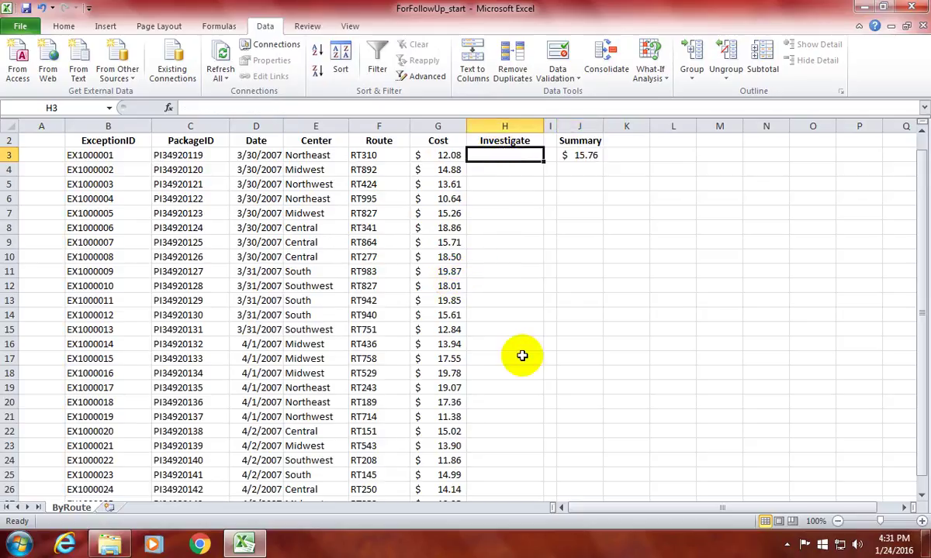
pyautogui.write('=IF(')
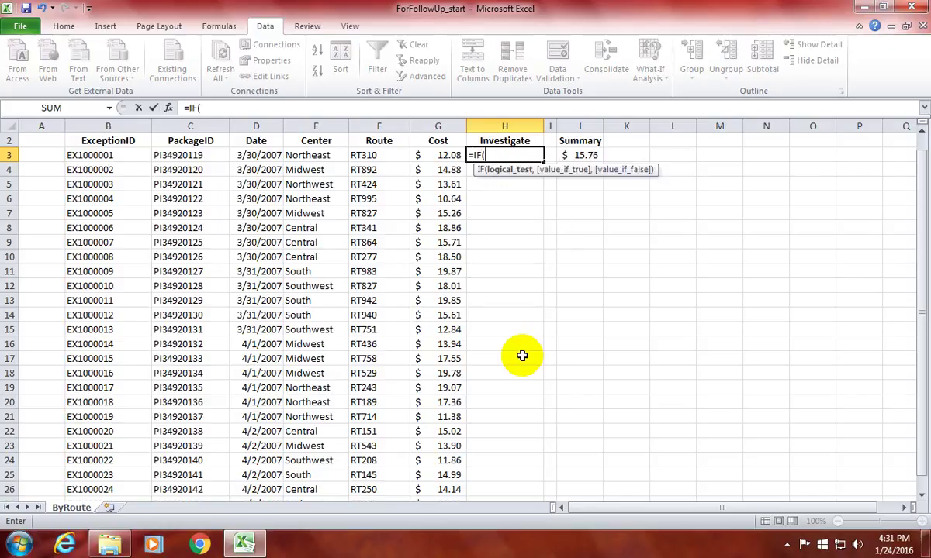
pyautogui.write('RAND')
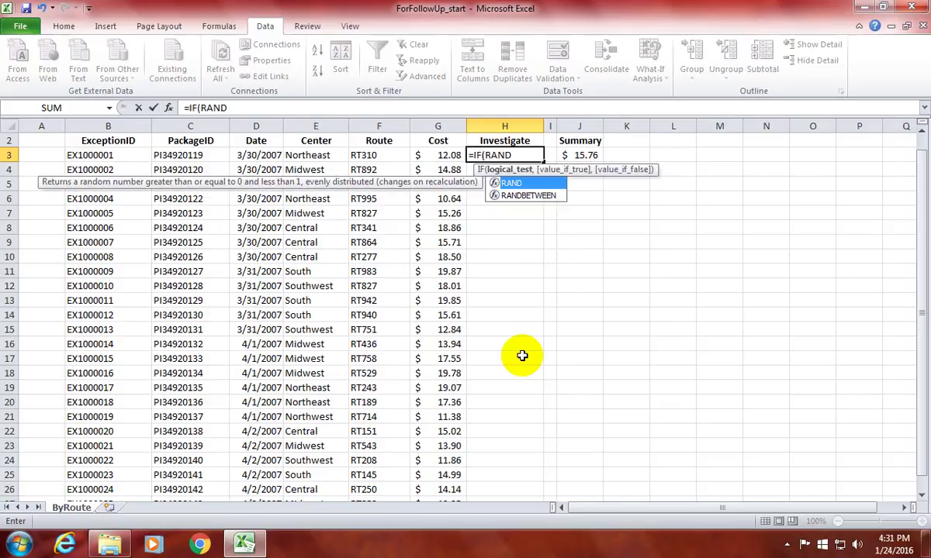
pyautogui.write('()')
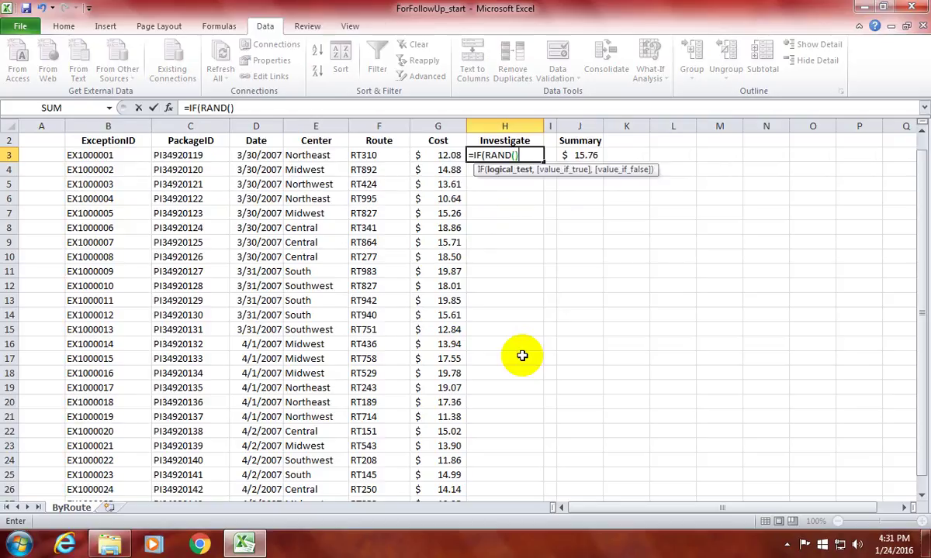
pyautogui.write('<0.15,')
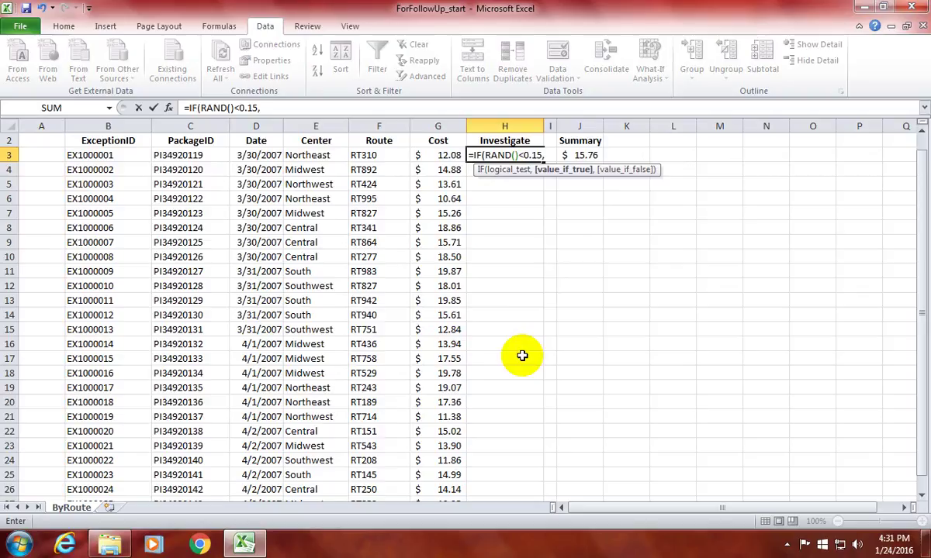
pyautogui.write('"Yes",')
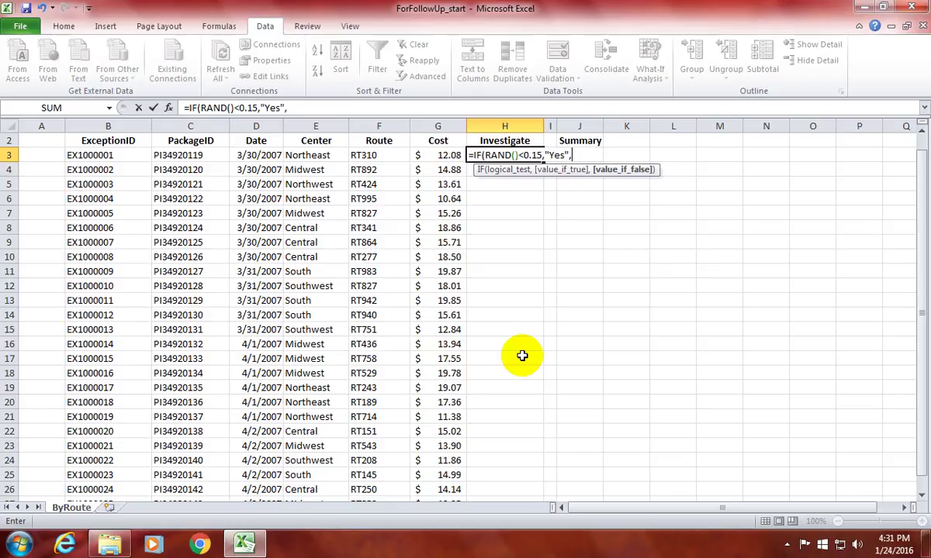
pyautogui.write('"No")')
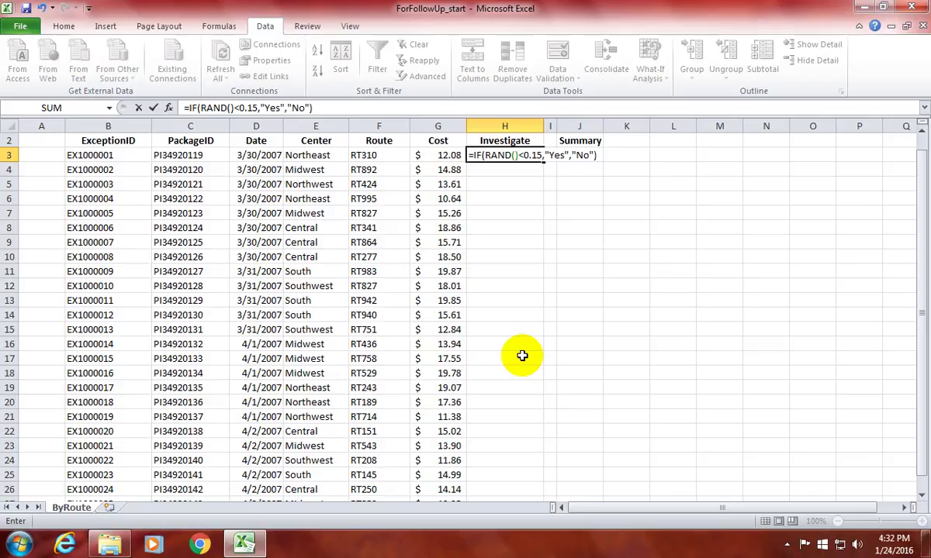
pyautogui.press('Return')
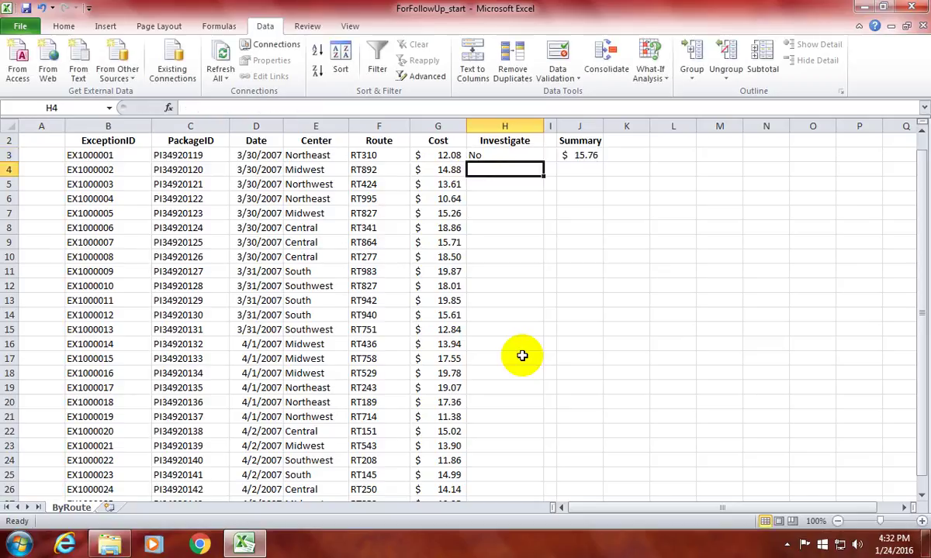
# Fill the Investigate formula from H3 down through H27 and reselect cell H3
pyautogui.click(491, 156)
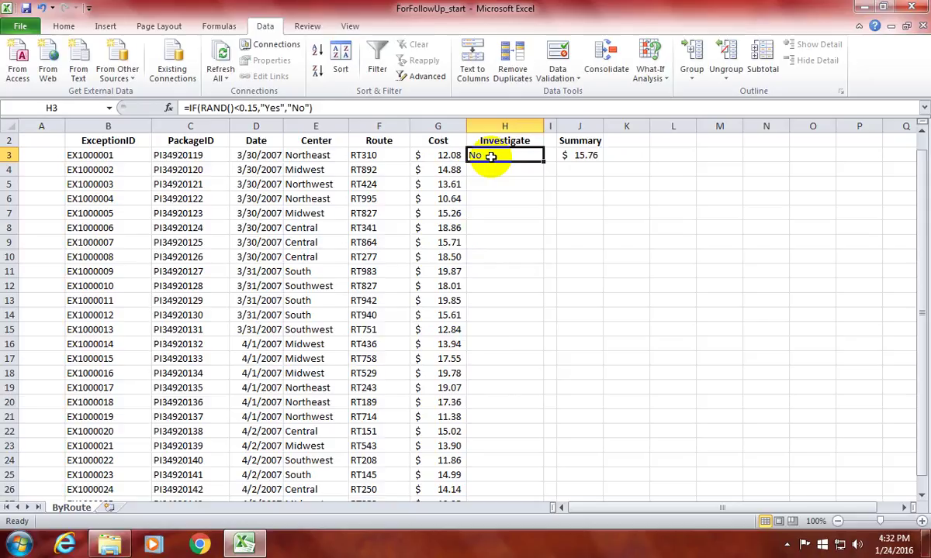
pyautogui.moveTo(543, 162); pyautogui.dragTo(540, 478)
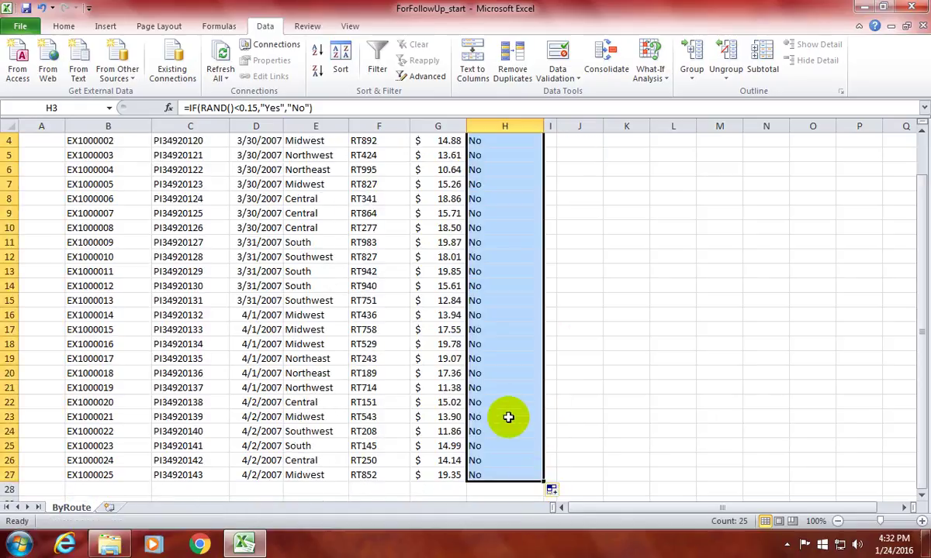
pyautogui.scroll(-1, 505, 361)
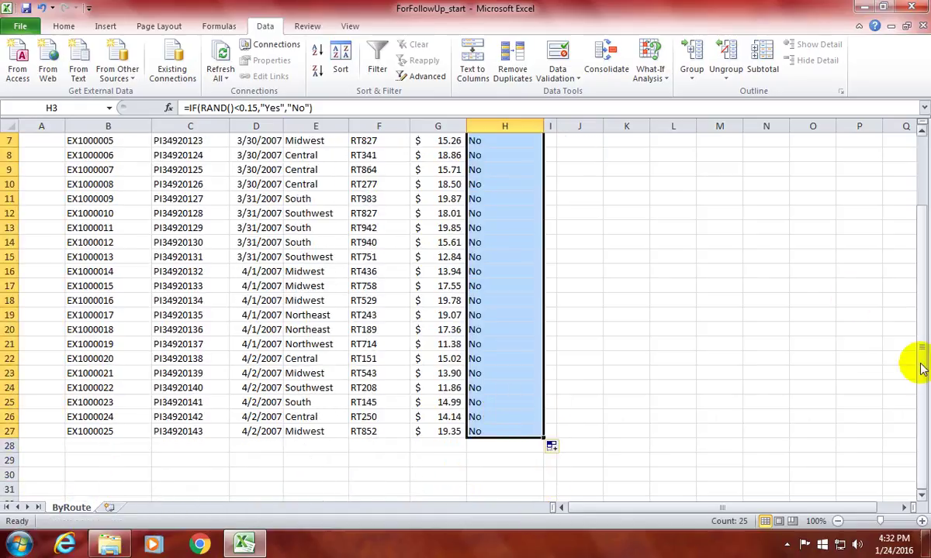
pyautogui.moveTo(922, 369); pyautogui.dragTo(921, 280)
pyautogui.click(496, 158)
pyautogui.click(501, 171)
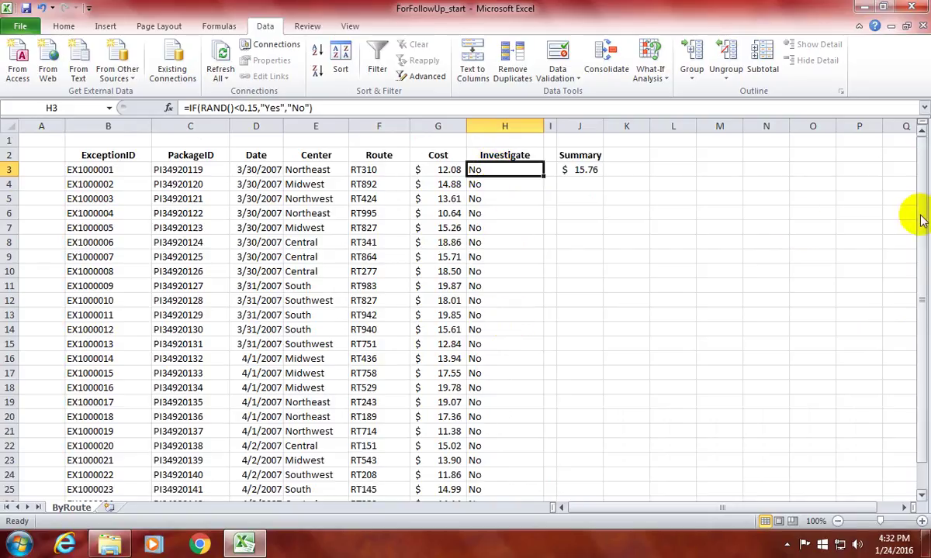
pyautogui.moveTo(914, 207)
pyautogui.mouseDown()
pyautogui.moveTo(926, 332)
pyautogui.moveTo(923, 214)
pyautogui.mouseUp()
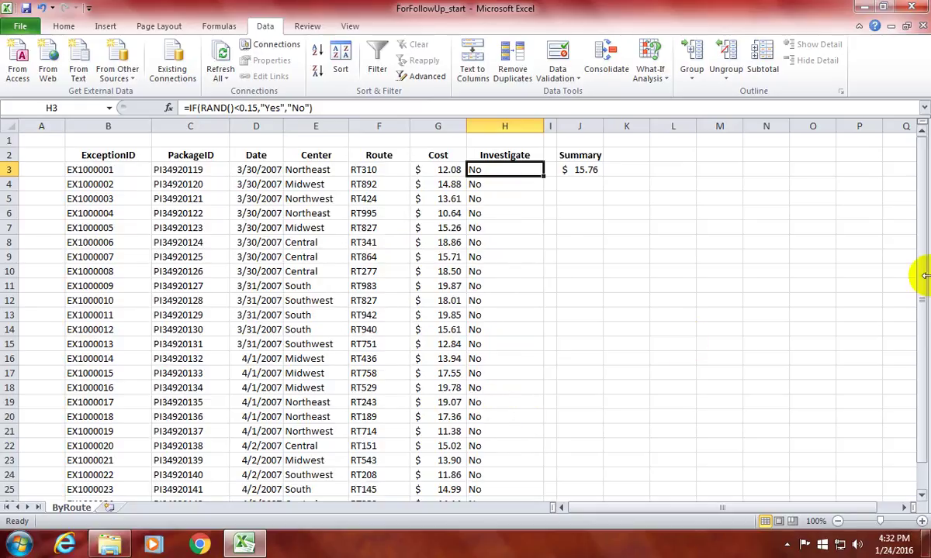
pyautogui.moveTo(921, 244); pyautogui.dragTo(920, 208)
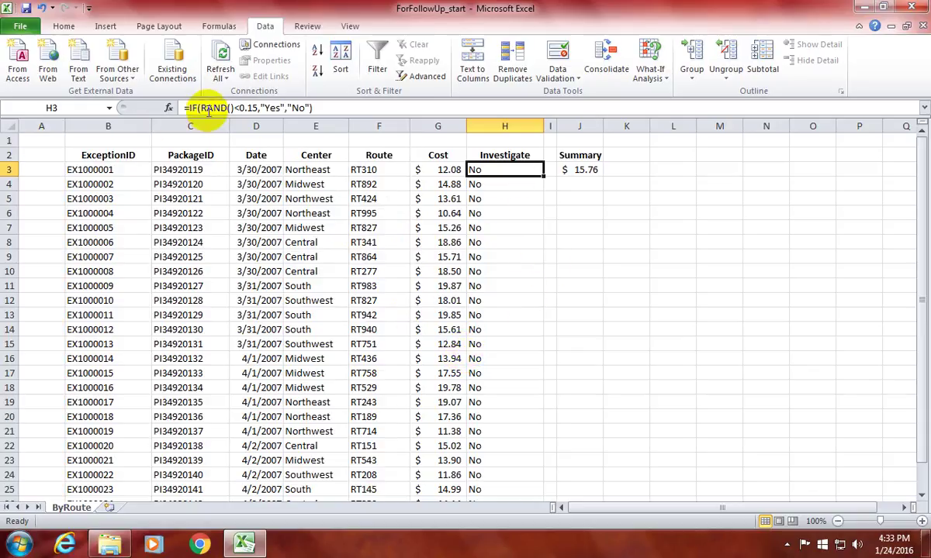
# Examine the RAND()<0.15 condition in the H3 and H4 formulas, re-entering each formula unchanged to recalculate, and return to H3
pyautogui.moveTo(200, 108); pyautogui.dragTo(235, 107)
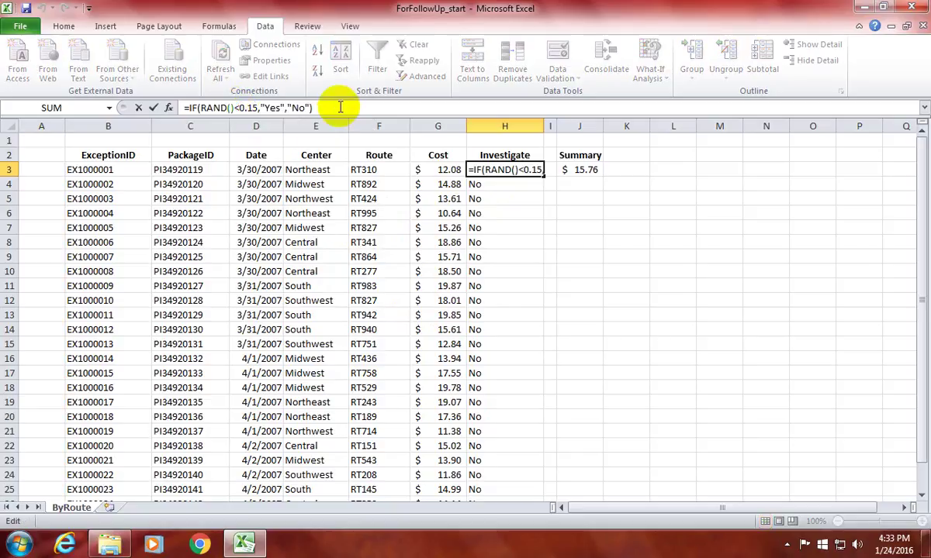
pyautogui.press('Return')
pyautogui.click(245, 107)
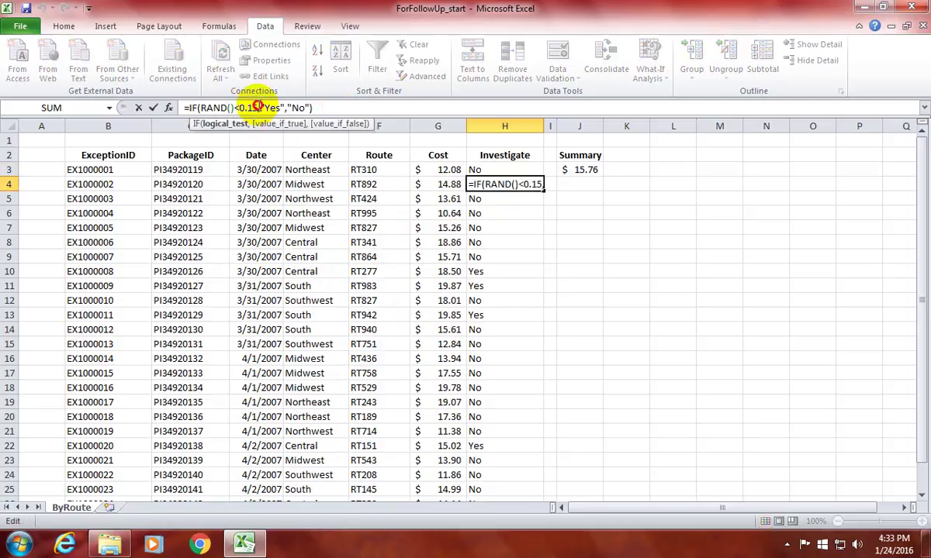
pyautogui.click(258, 108)
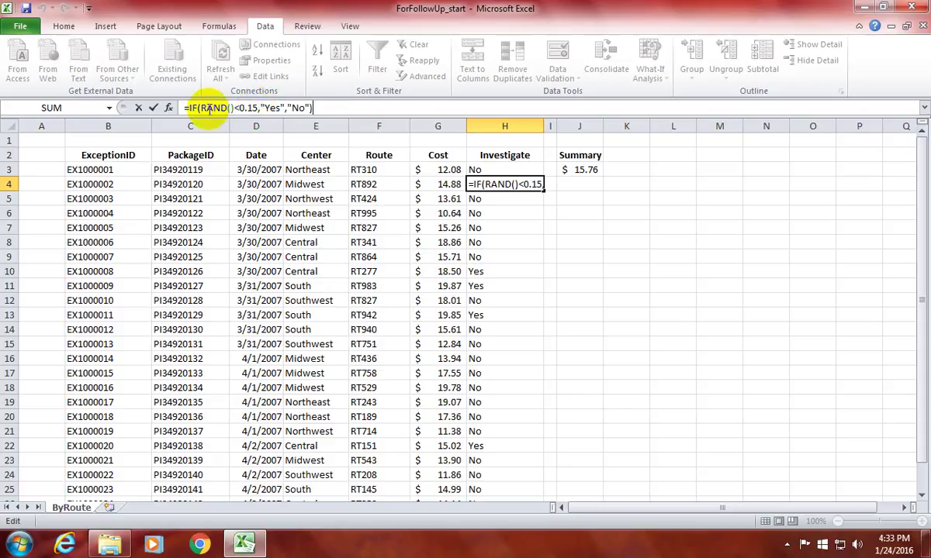
pyautogui.moveTo(200, 108); pyautogui.dragTo(258, 107)
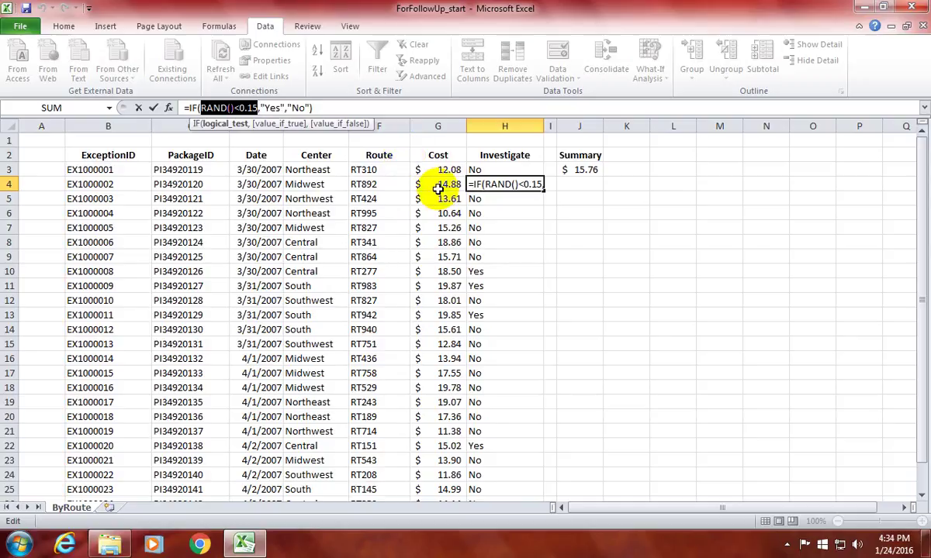
pyautogui.click(325, 109)
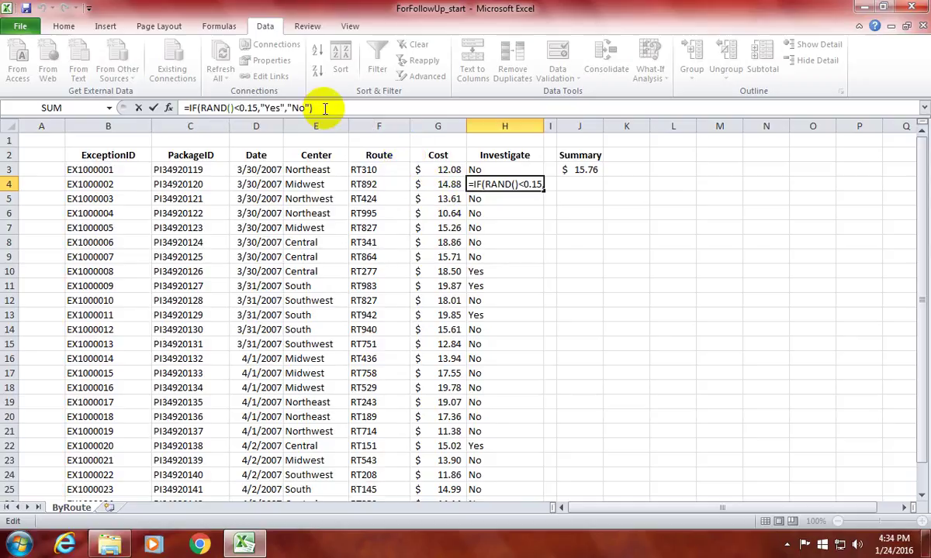
pyautogui.press('Return')
pyautogui.press('Up')
pyautogui.press('Up')
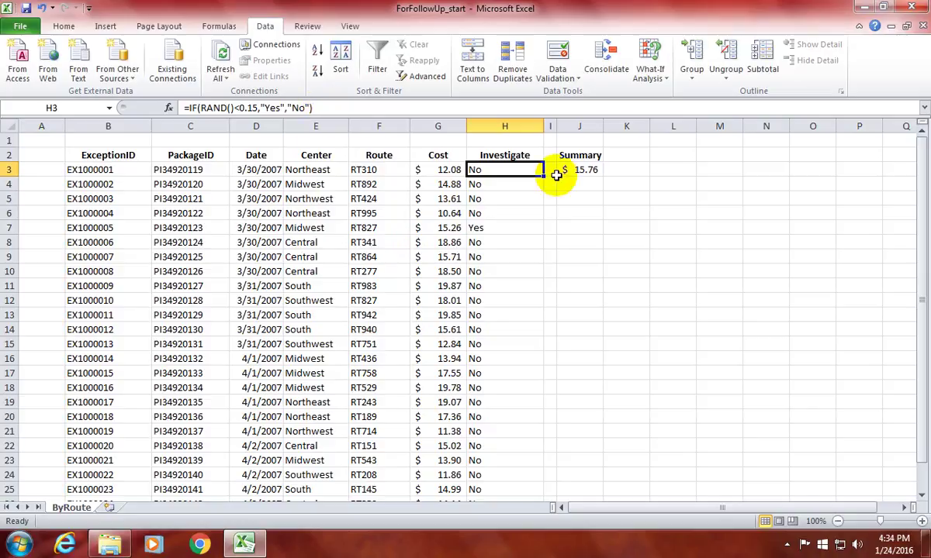
# Review the Yes and No flags in the Investigate column down to row 27 and return to cell H3
pyautogui.moveTo(911, 186); pyautogui.dragTo(926, 272)
pyautogui.click(486, 211)
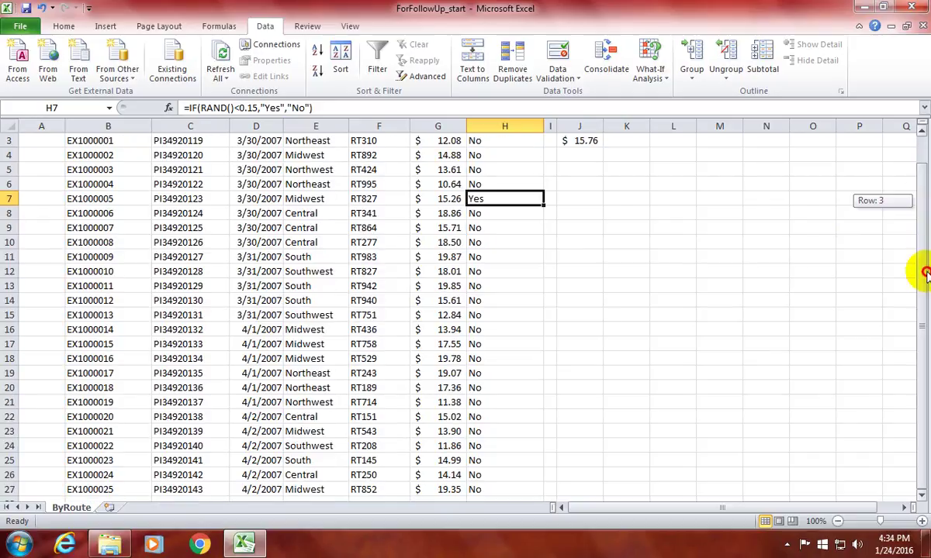
pyautogui.click(475, 342)
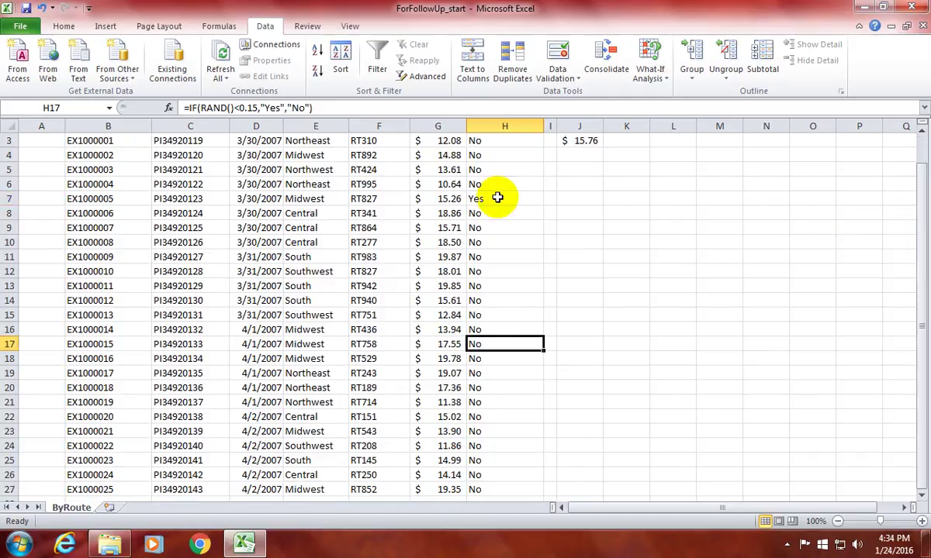
pyautogui.click(497, 197)
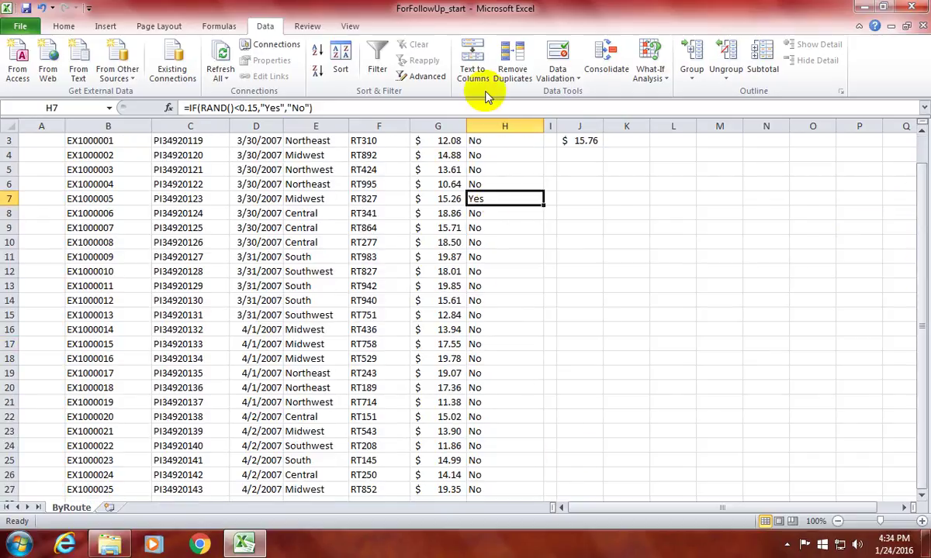
pyautogui.click(499, 141)
pyautogui.scroll(-1, 515, 224)
pyautogui.scroll(1, 503, 167)
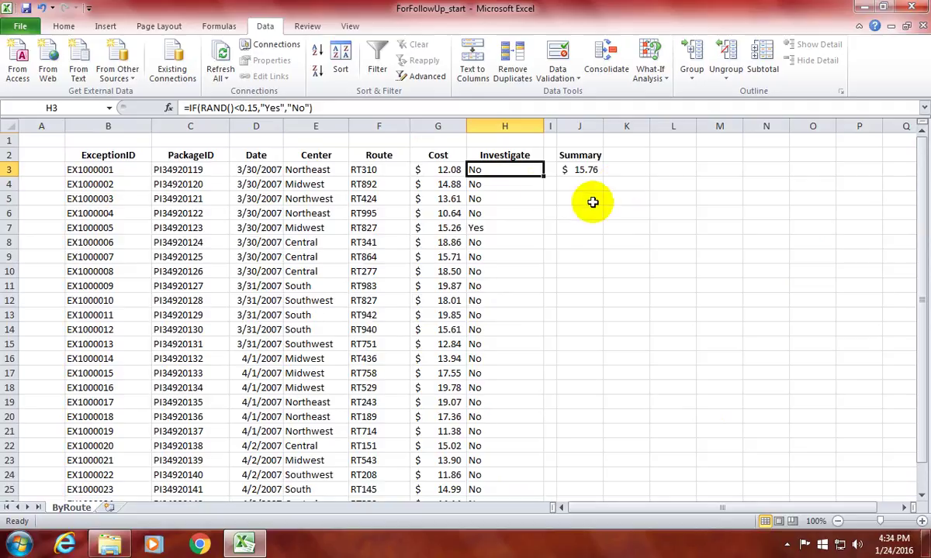
# Fill the Investigate formula from H3 down through H27 again and check the rows flagged Yes
pyautogui.moveTo(544, 176); pyautogui.dragTo(553, 477)
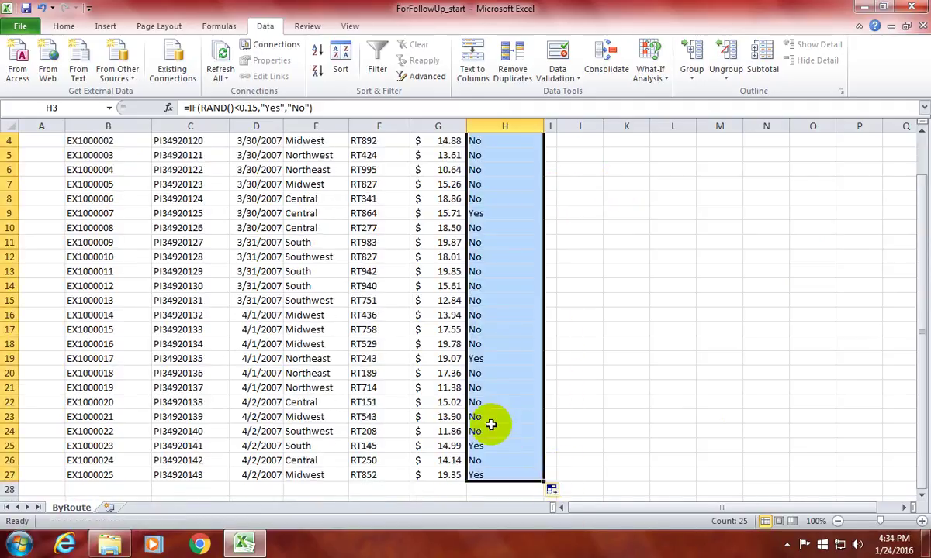
pyautogui.click(490, 358)
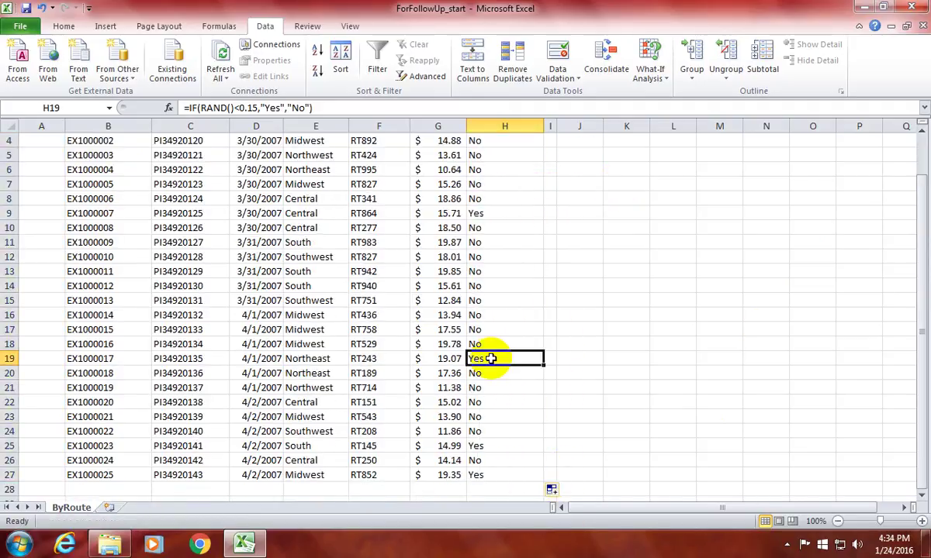
pyautogui.click(497, 446)
pyautogui.moveTo(922, 341); pyautogui.dragTo(923, 304)
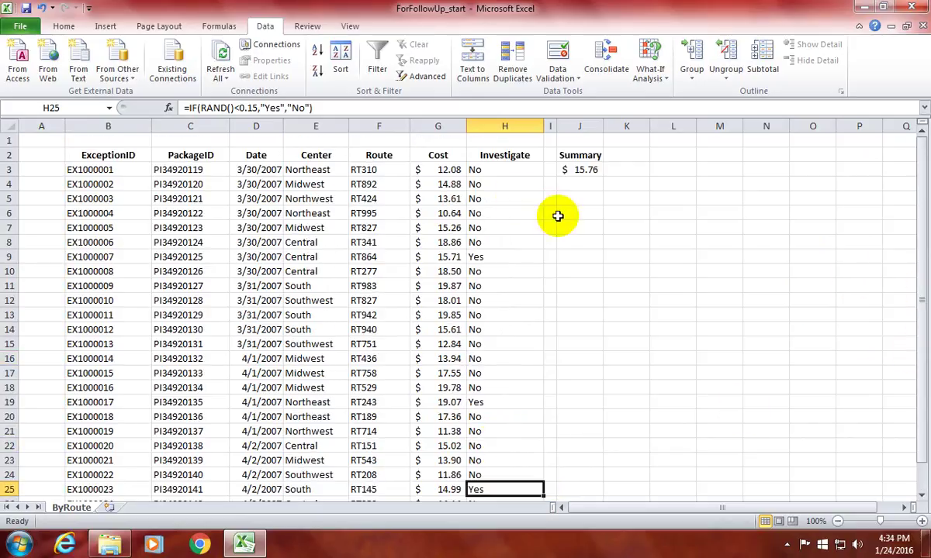
pyautogui.click(485, 256)
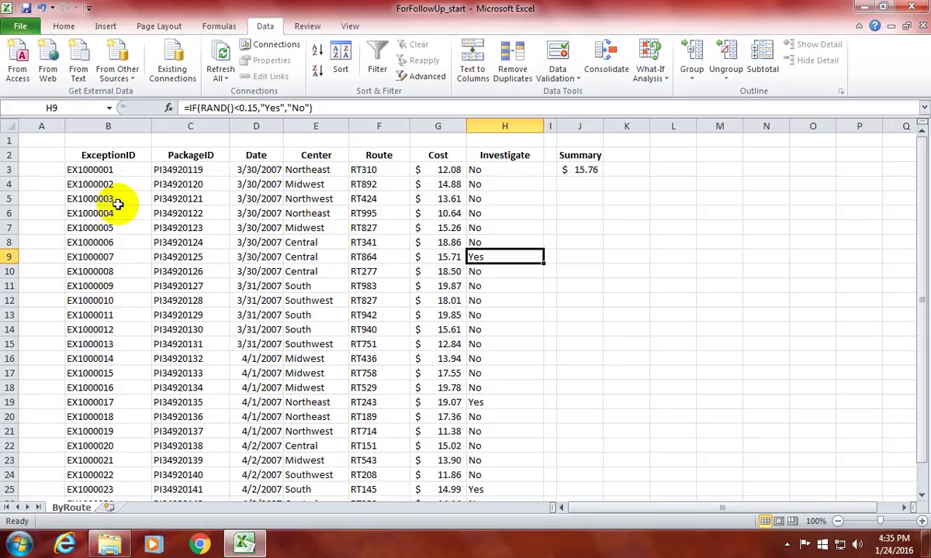
# Inspect the <0.15 threshold in the H9 formula and re-enter the formula unchanged
pyautogui.doubleClick(246, 108)
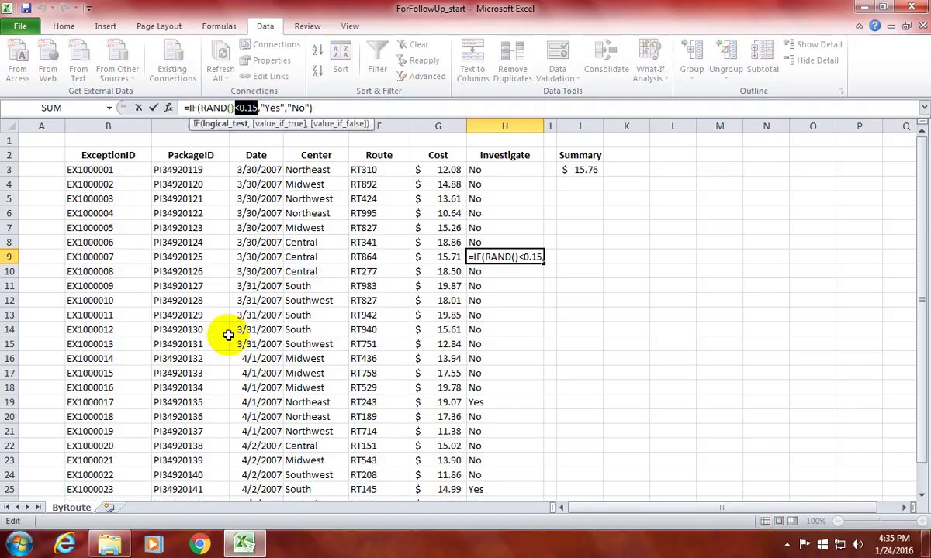
pyautogui.click(327, 105)
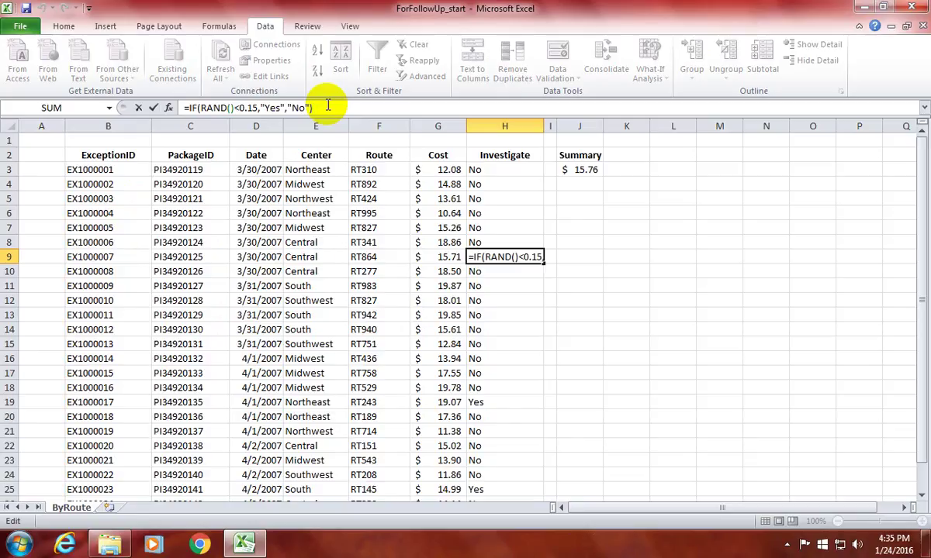
pyautogui.press('Return')
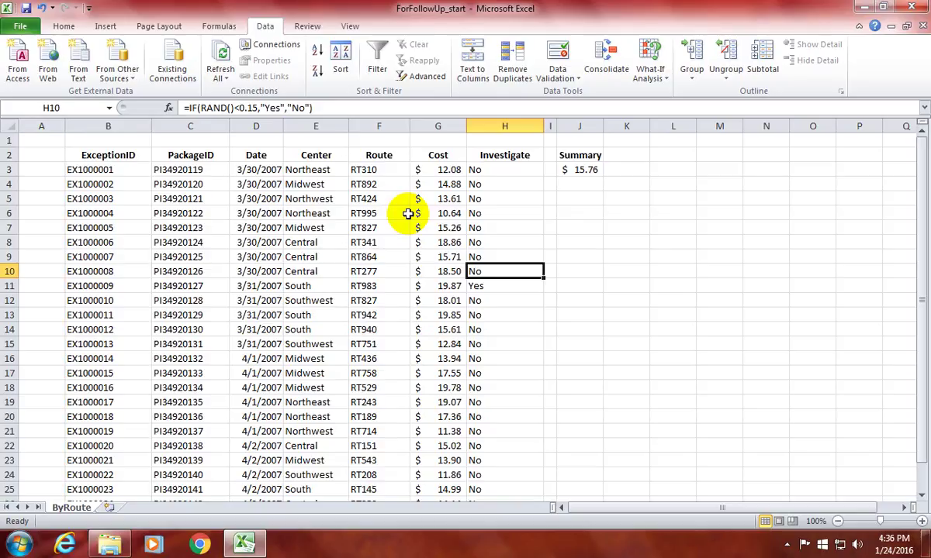
# Close the ForFollowUp_start workbook without saving the changes
pyautogui.click(917, 6)
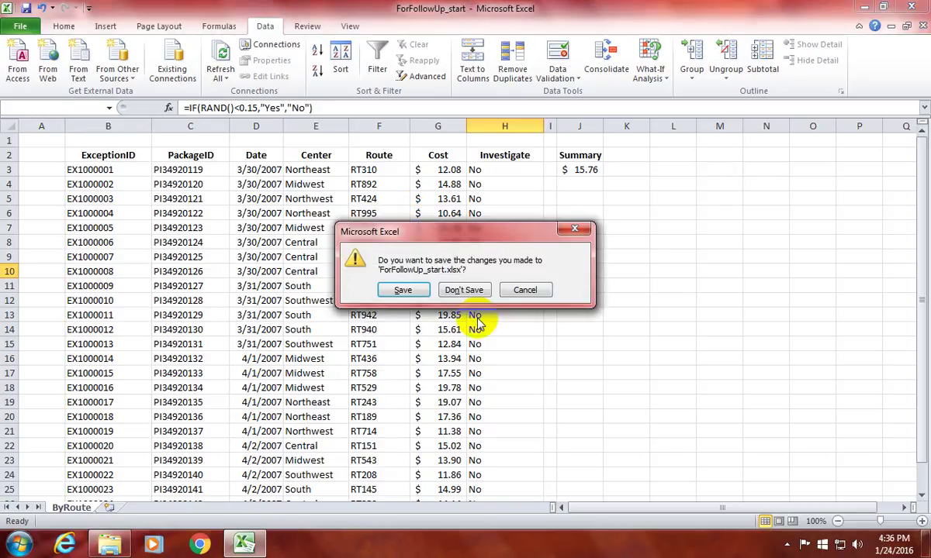
pyautogui.click(463, 290)
pyautogui.click(276, 208)
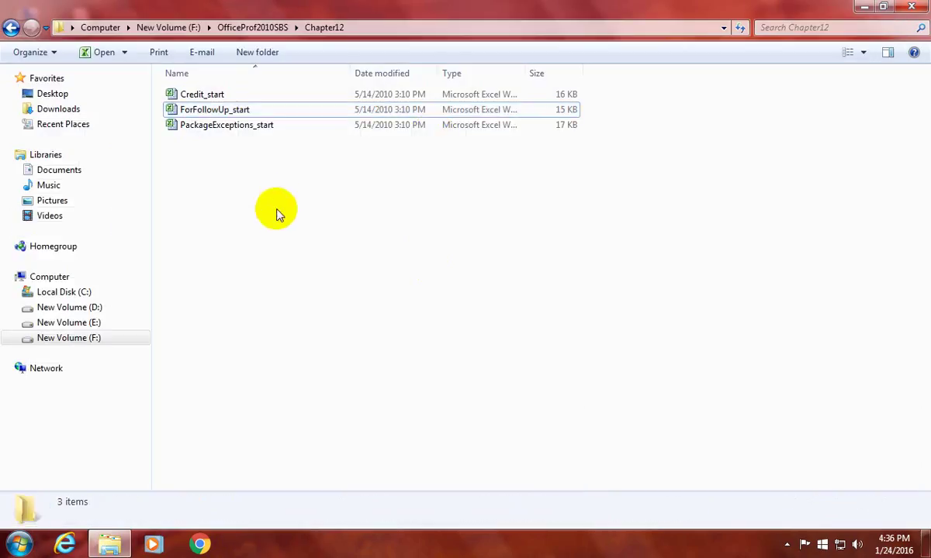
# Open PackageExceptions_start from the Chapter12 folder, close it again, and open the Credit_start workbook instead
pyautogui.doubleClick(226, 130)
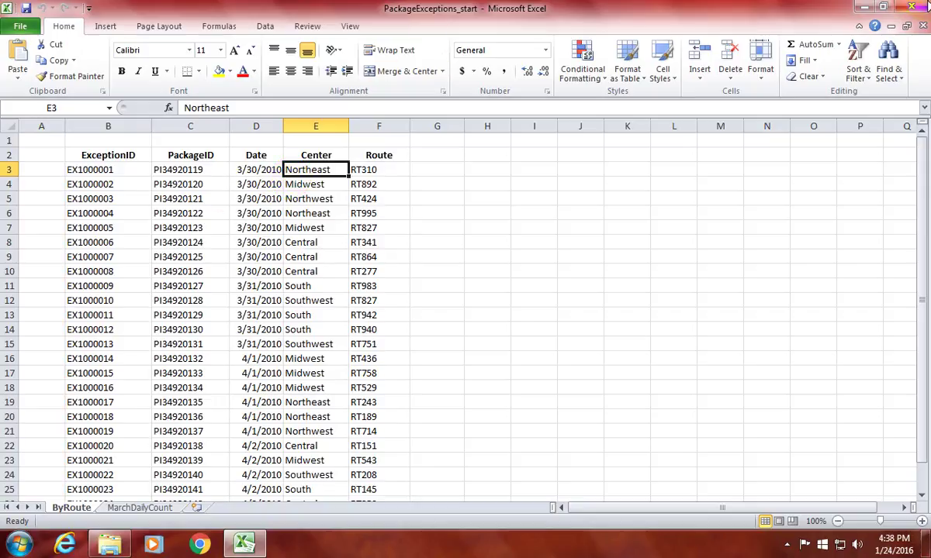
pyautogui.click(925, 6)
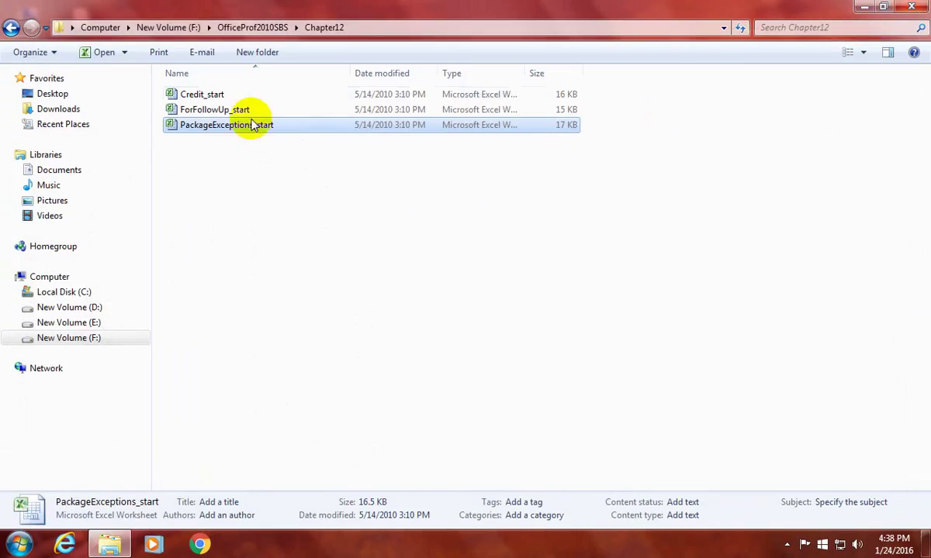
pyautogui.click(219, 93)
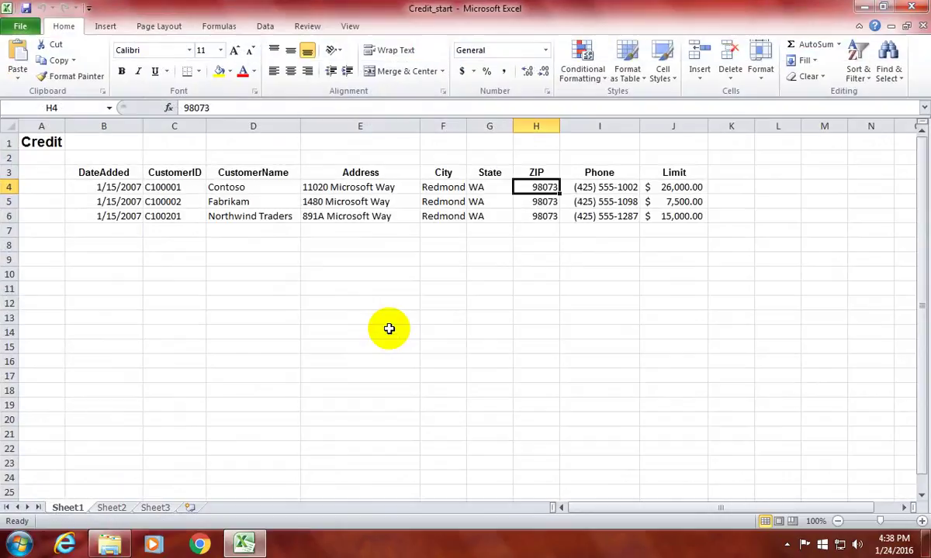
pyautogui.click(254, 259)
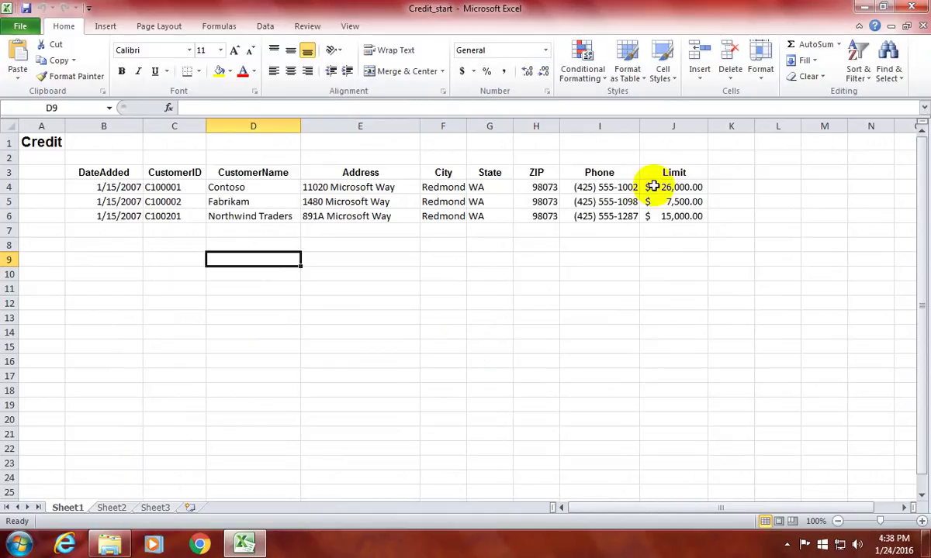
# Start a data validation rule for the Limit cells J4:J7 that allows only whole numbers
pyautogui.moveTo(652, 187); pyautogui.dragTo(651, 230)
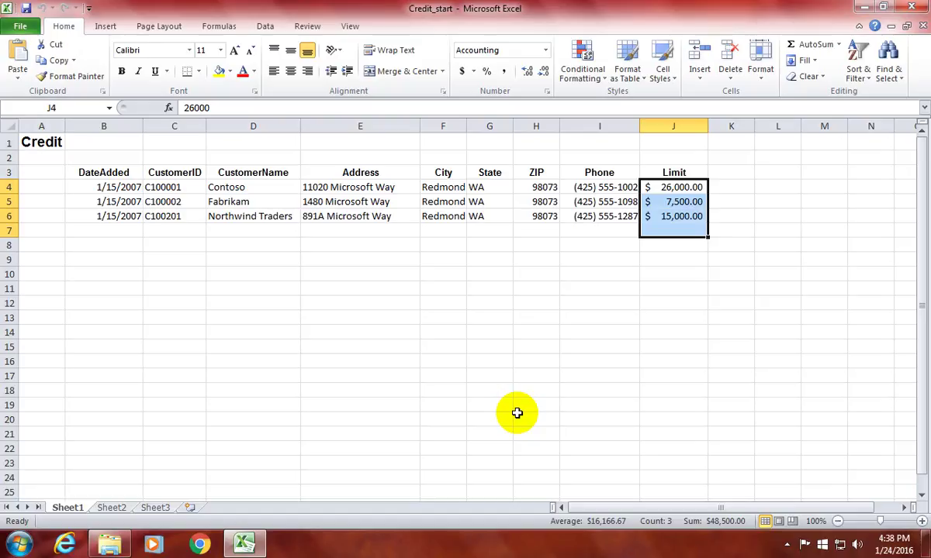
pyautogui.click(267, 27)
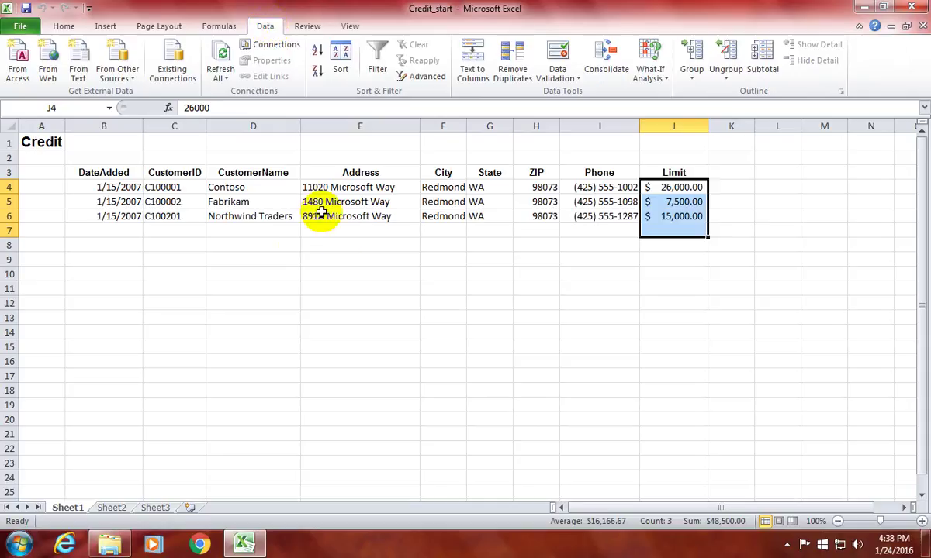
pyautogui.click(561, 77)
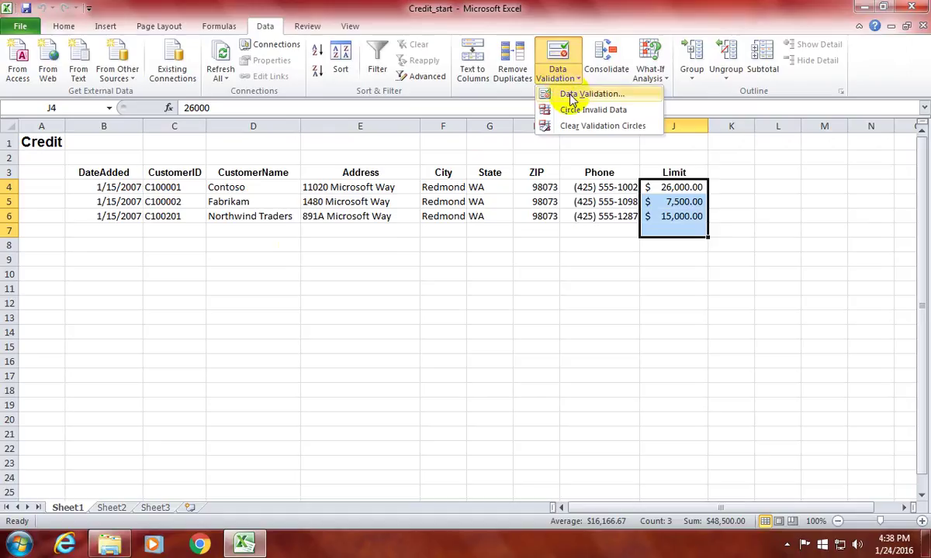
pyautogui.click(568, 95)
pyautogui.moveTo(488, 23); pyautogui.dragTo(442, 78)
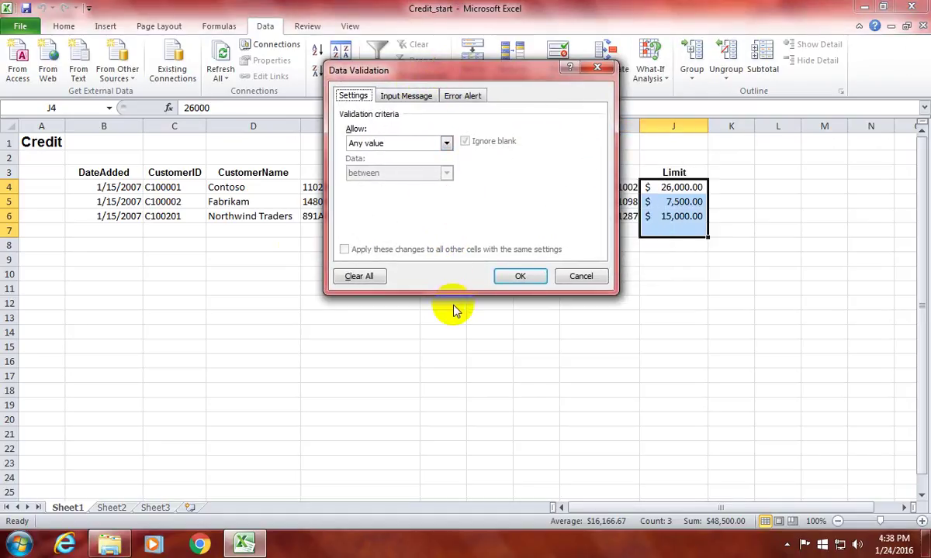
pyautogui.click(374, 145)
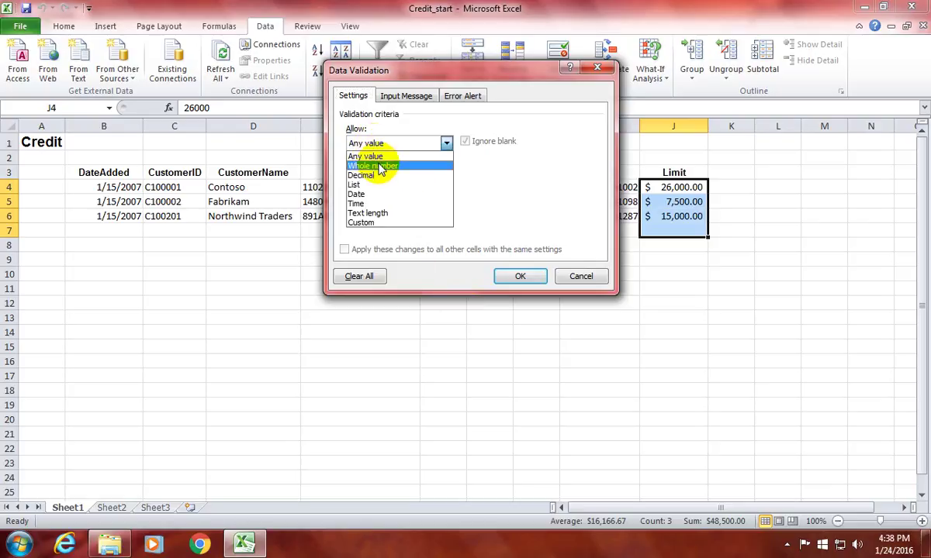
pyautogui.click(356, 142)
pyautogui.click(357, 143)
pyautogui.click(372, 166)
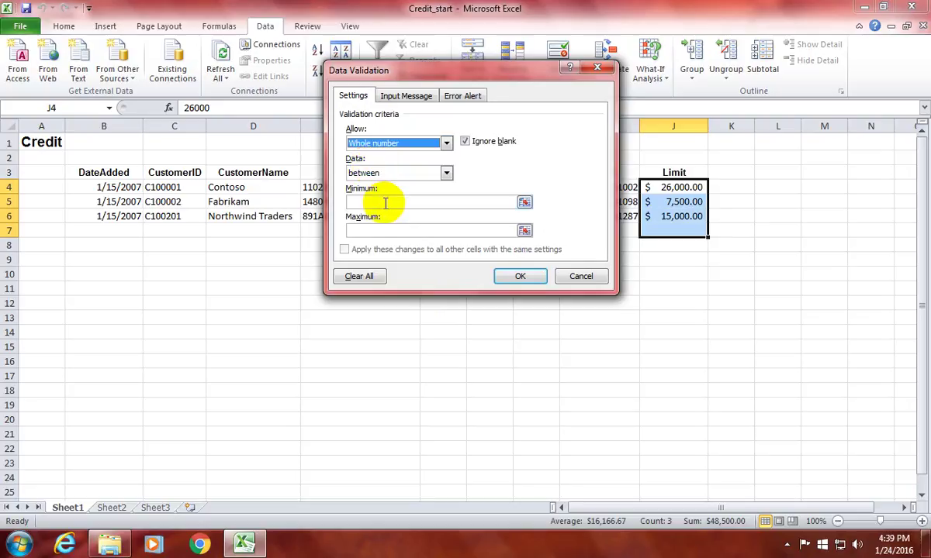
# Restrict the validation rule to values less than or equal to 25000 and turn off Ignore blank
pyautogui.click(446, 173)
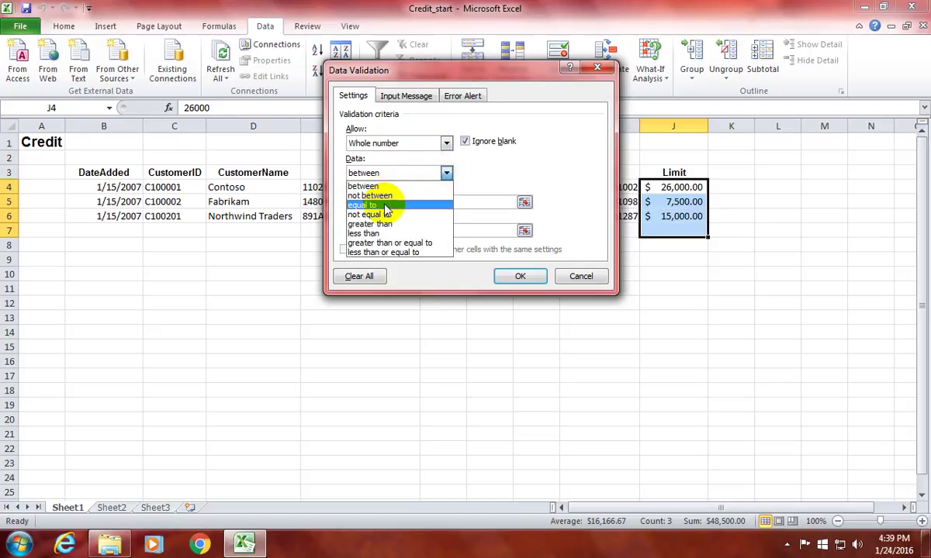
pyautogui.click(377, 254)
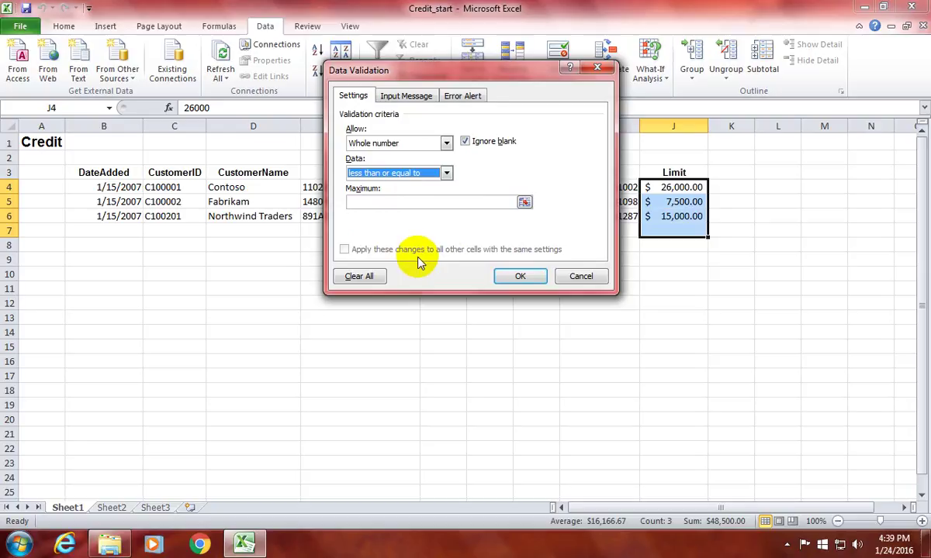
pyautogui.click(388, 202)
pyautogui.write('25000')
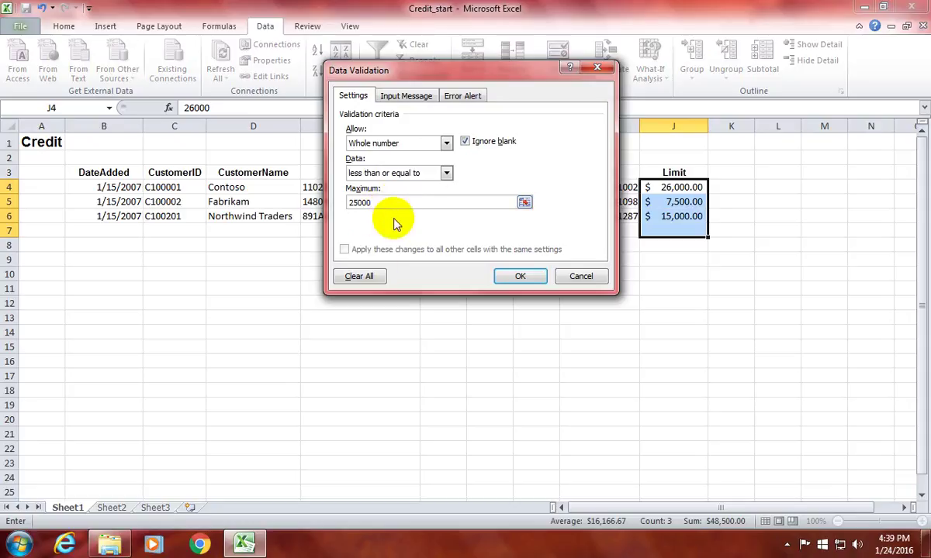
pyautogui.click(470, 143)
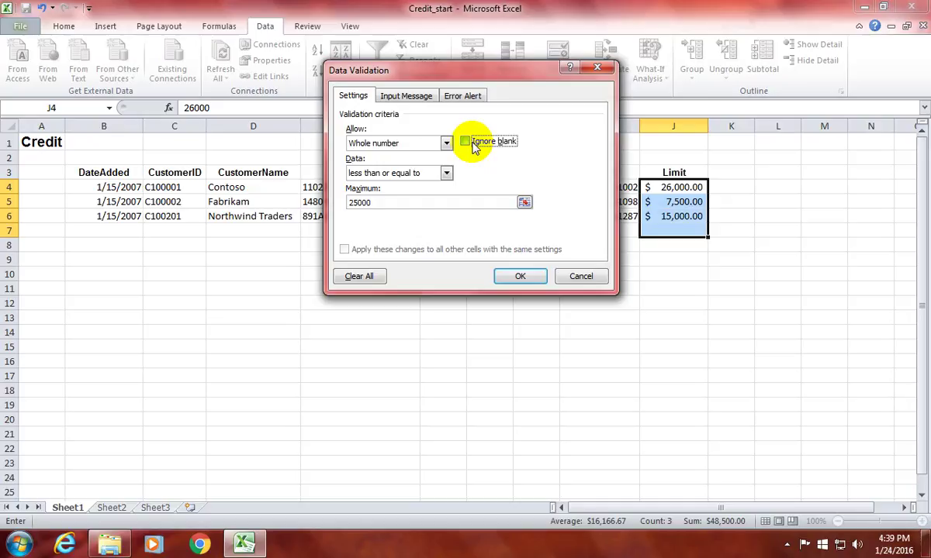
# Add an input message titled "Enter Limit" reading "Please enter the customer credit limit, omitting the dollar sign and any commas."
pyautogui.click(414, 99)
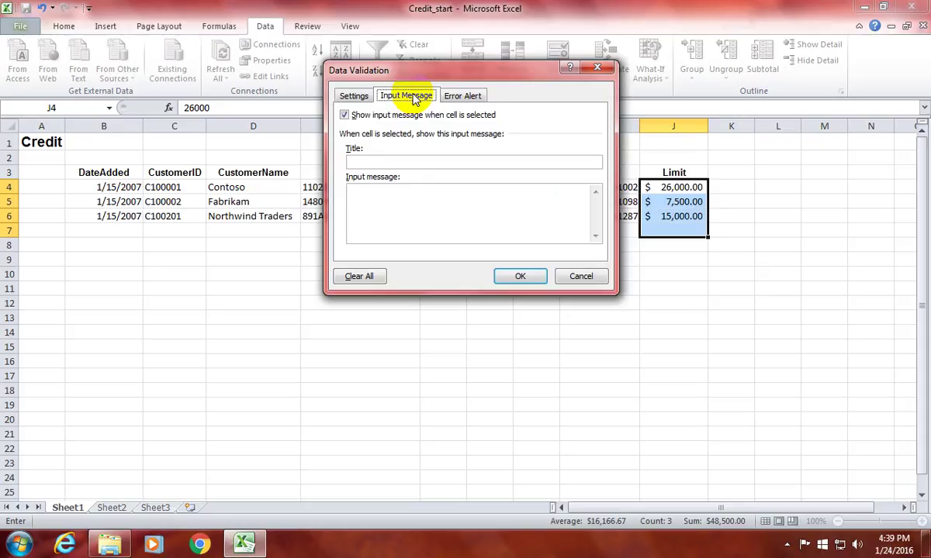
pyautogui.click(376, 159)
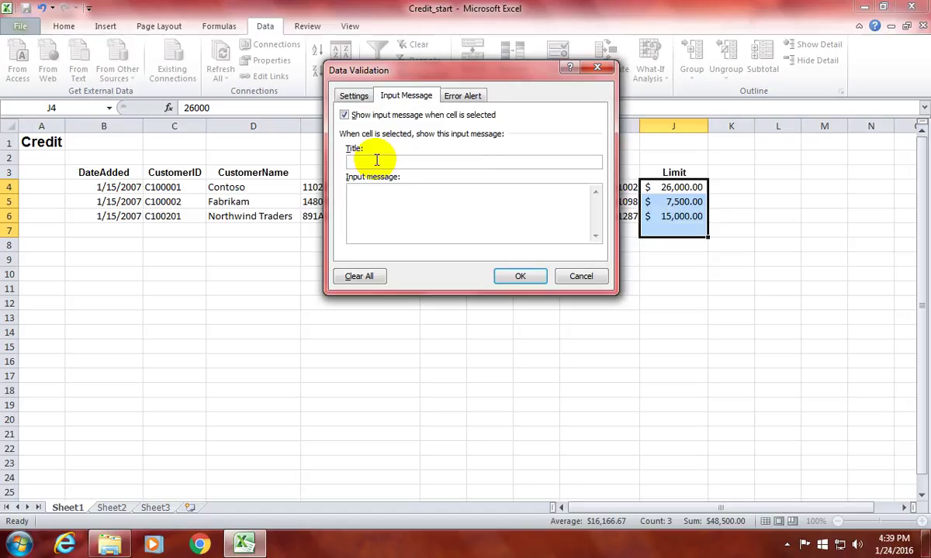
pyautogui.write('Enter Limit')
pyautogui.click(384, 215)
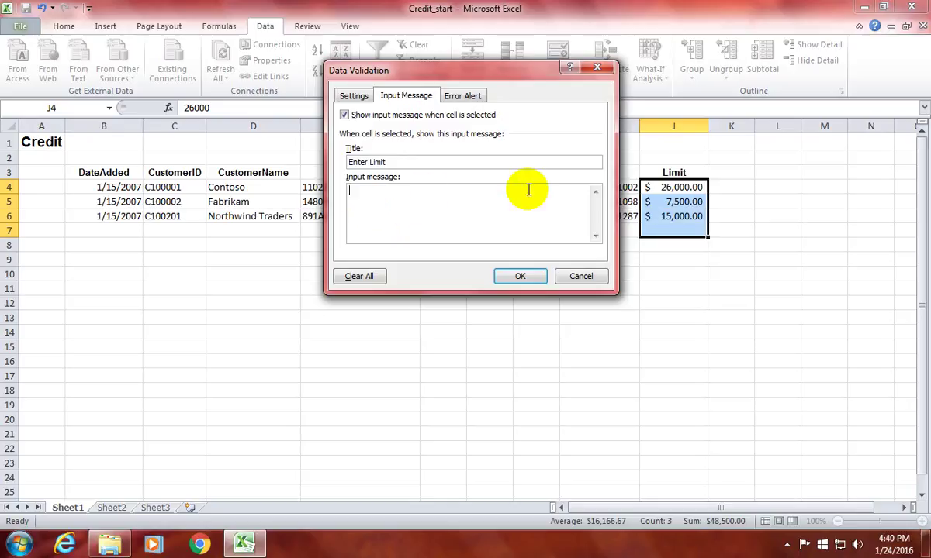
pyautogui.write('Please enter the custom')
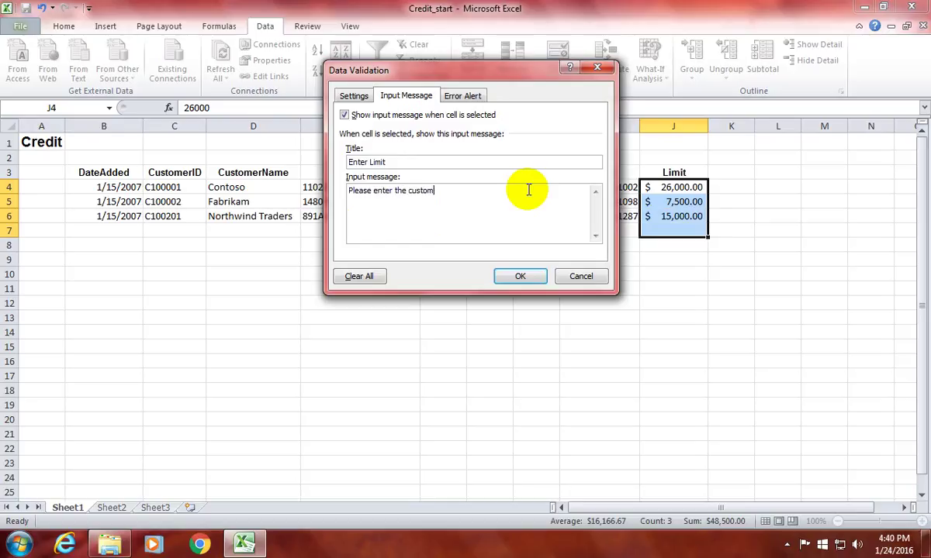
pyautogui.write('er credit limit, omitting the doll')
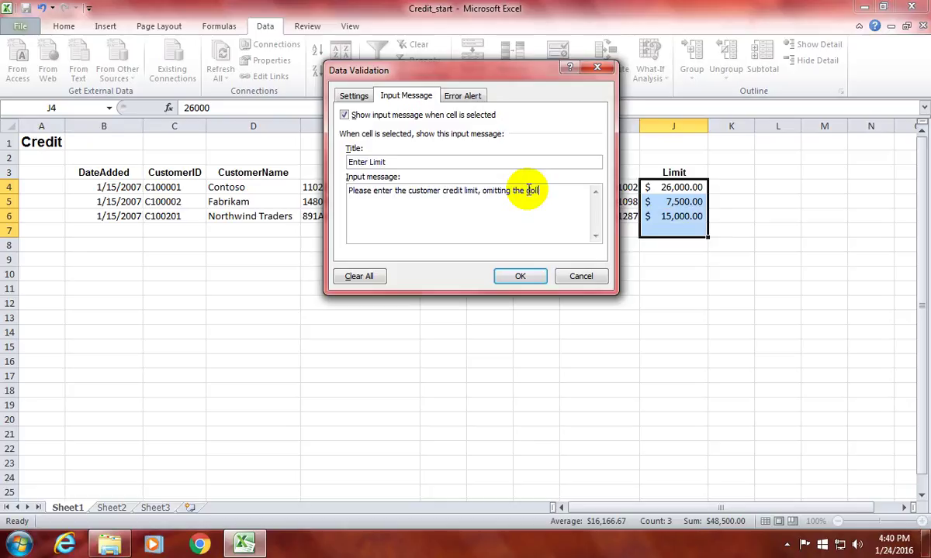
pyautogui.write('ar sign and any commas.')
# Set the error alert to the Stop style with the title "Error" and apply the validation rule
pyautogui.click(466, 96)
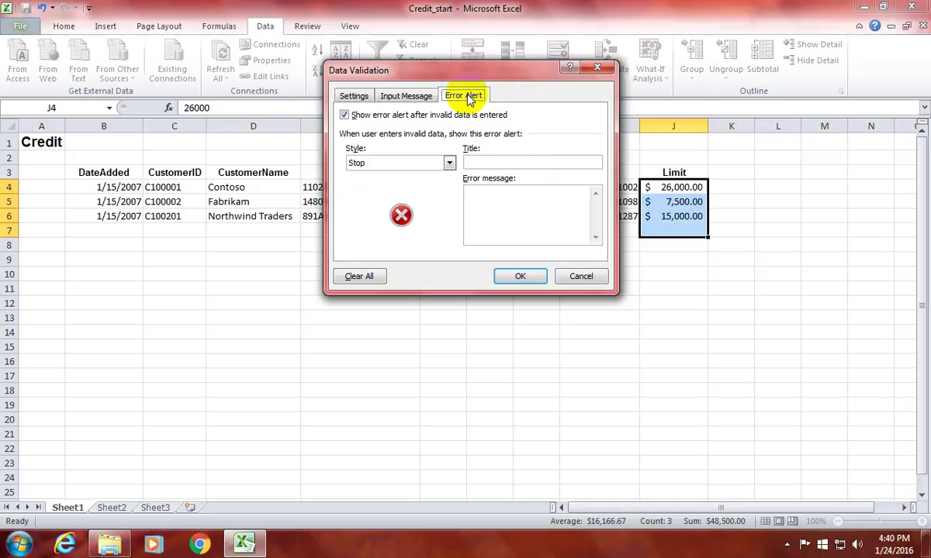
pyautogui.click(449, 163)
pyautogui.click(366, 178)
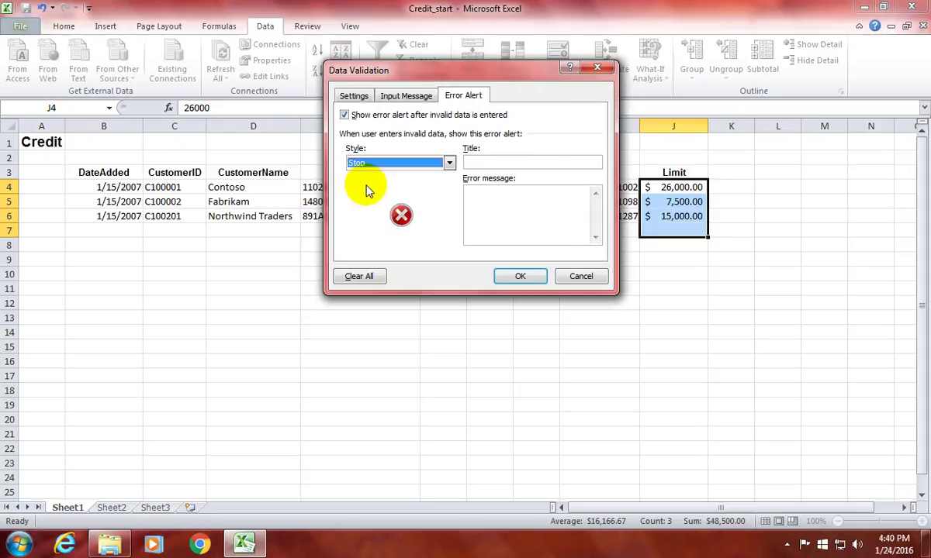
pyautogui.click(484, 161)
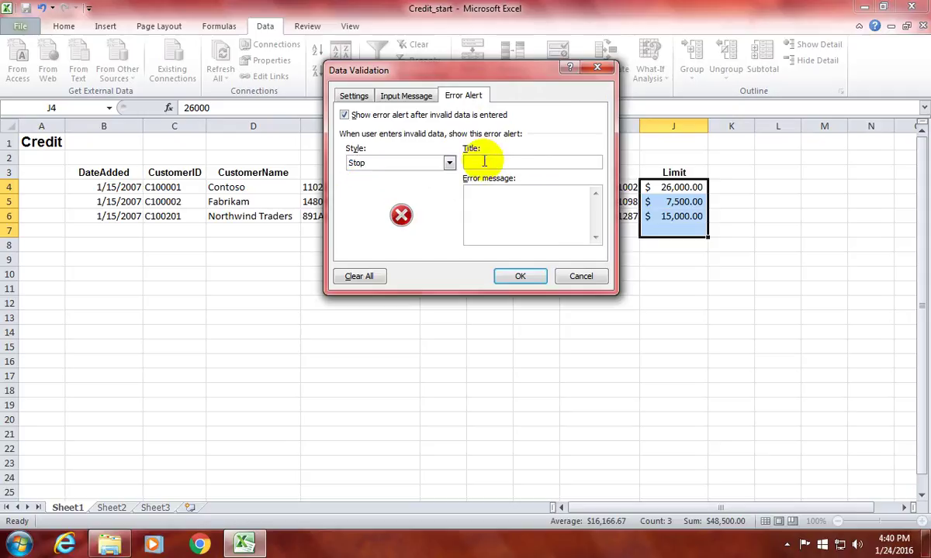
pyautogui.write('Error')
pyautogui.click(520, 276)
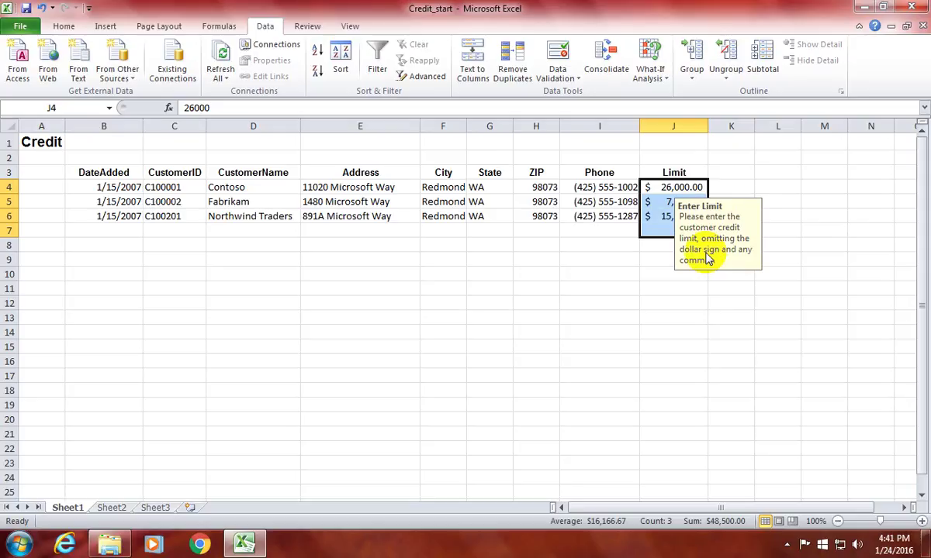
# Test the validation rule by trying to enter 250001 in cell J7, and choose to retry the entry
pyautogui.click(643, 231)
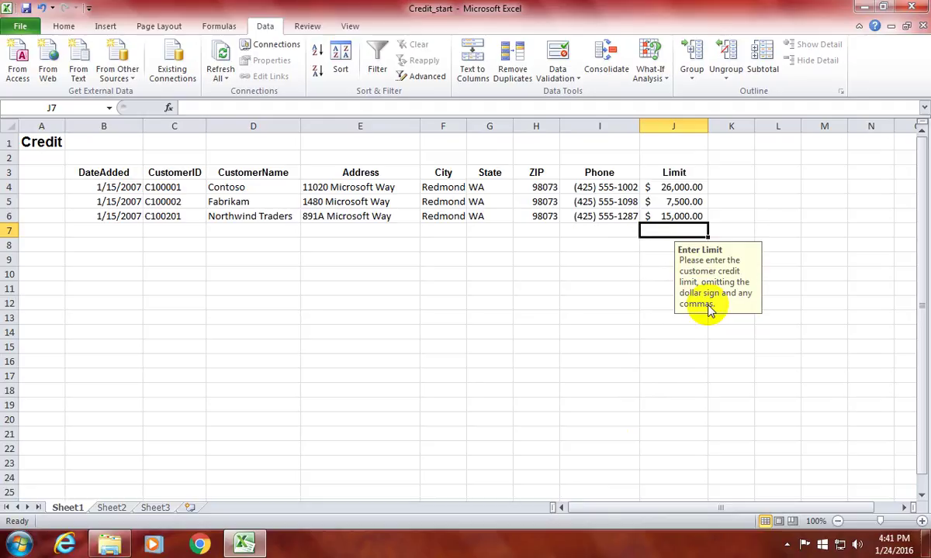
pyautogui.write('25000')
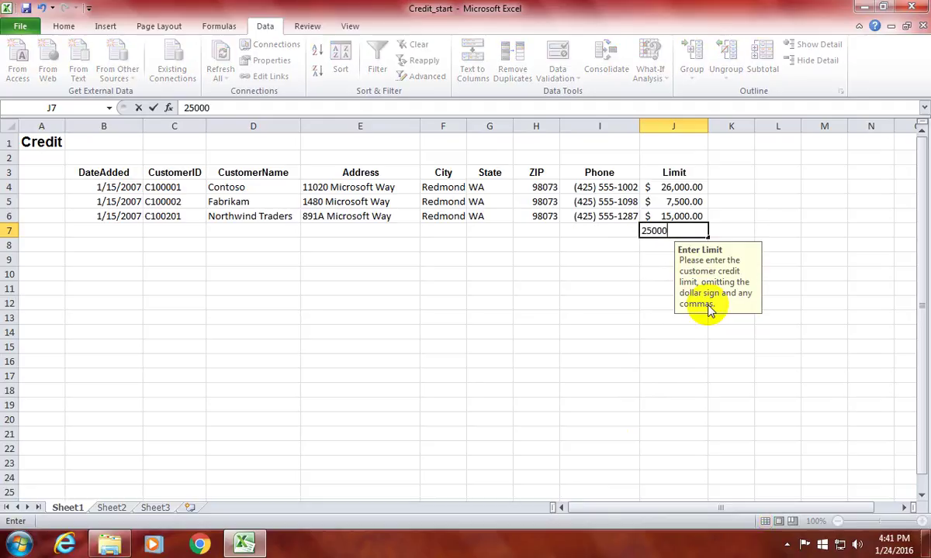
pyautogui.write('1')
pyautogui.press('Return')
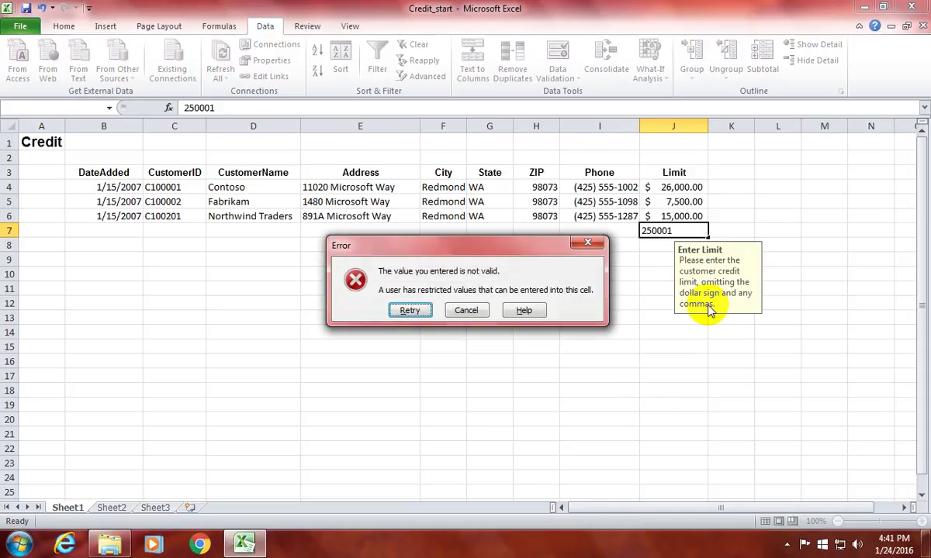
pyautogui.moveTo(409, 245); pyautogui.dragTo(230, 139)
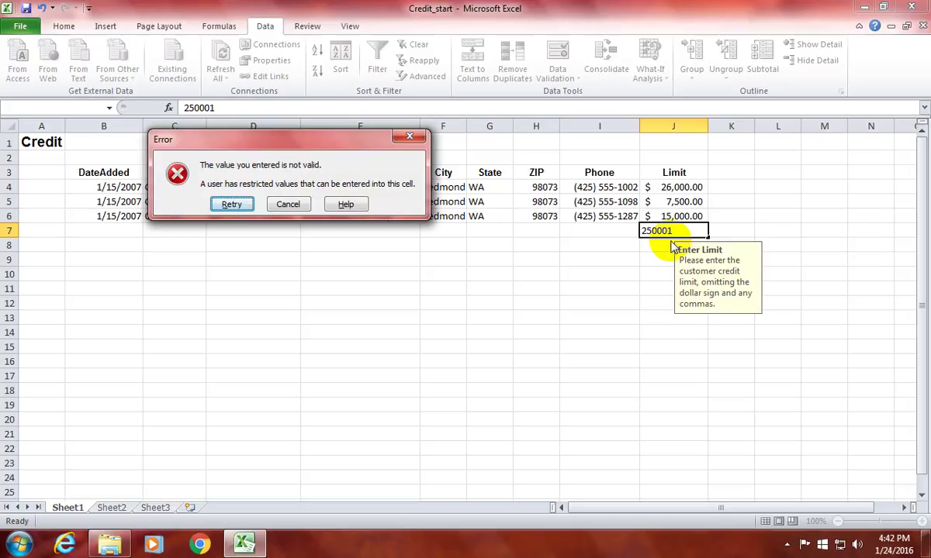
pyautogui.click(231, 204)
# Clear the rejected entry in cell J7 and enter 24000 instead
pyautogui.press('BackSpace')
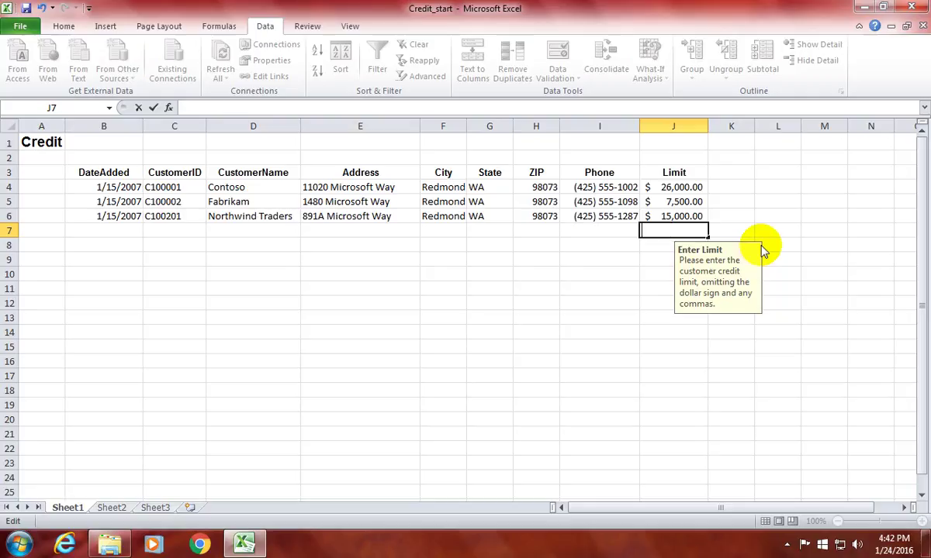
pyautogui.write('24,000')
pyautogui.press('Return')
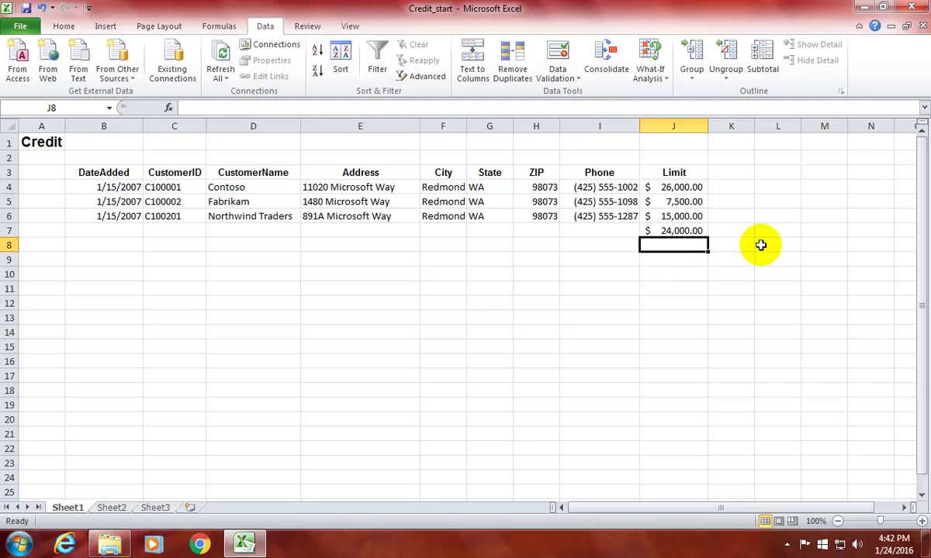
# Enter 25000 in cell J7 to test the maximum allowed credit limit
pyautogui.press('Up')
pyautogui.write('25,0')
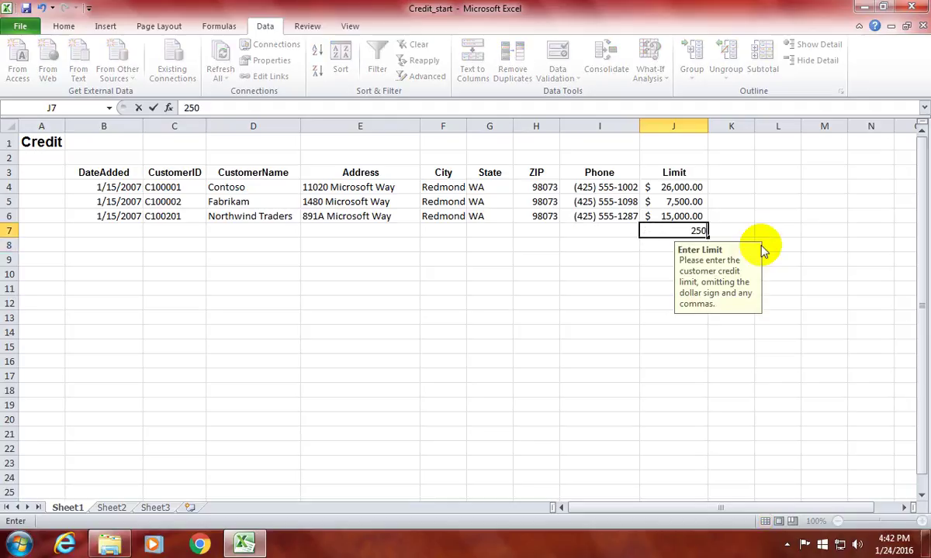
pyautogui.write('00')
pyautogui.press('Return')
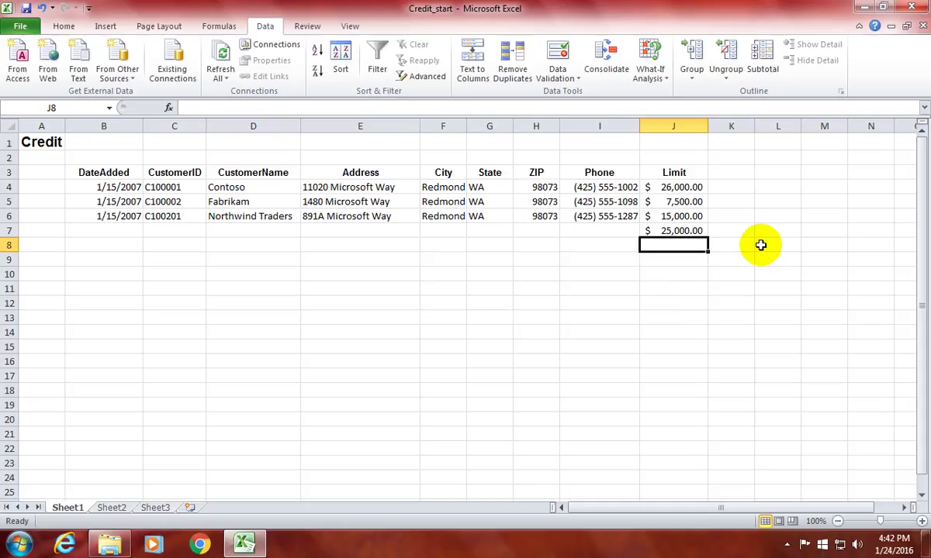
# Reopen the data validation rule of cell J7 and review its criteria, comparison options and maximum value
pyautogui.press('Up')
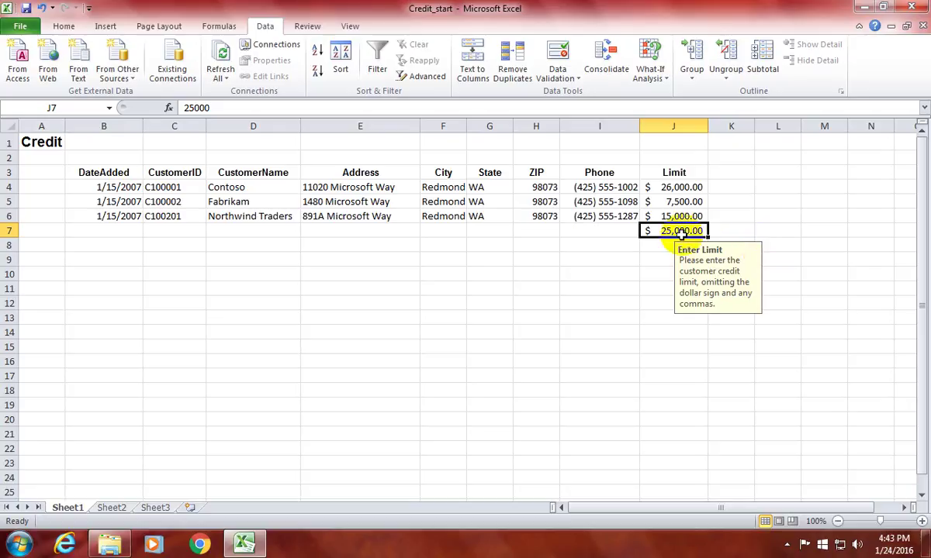
pyautogui.click(613, 273)
pyautogui.click(661, 231)
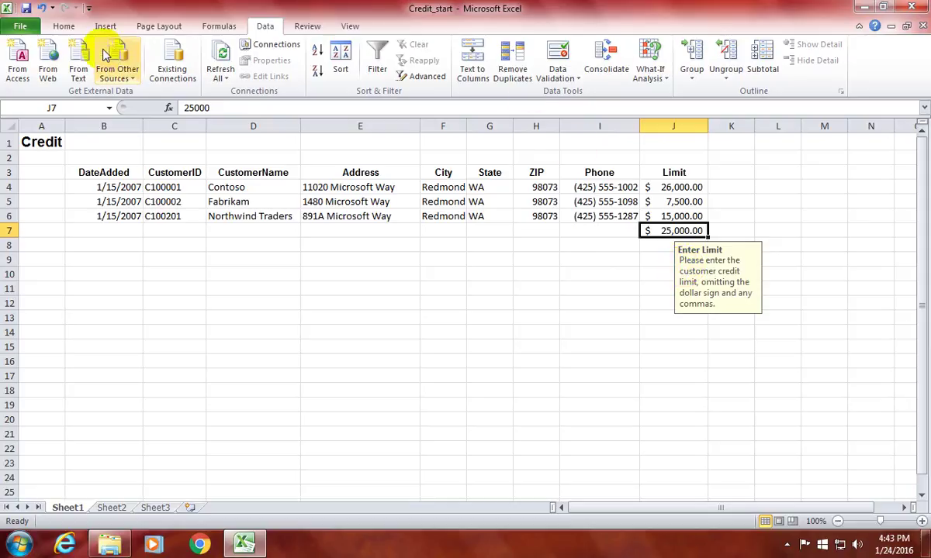
pyautogui.click(563, 78)
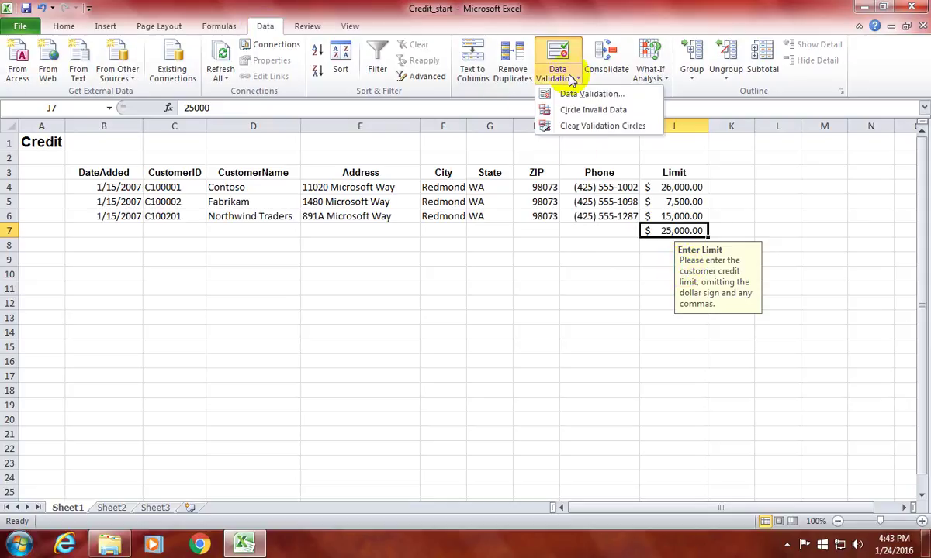
pyautogui.click(591, 94)
pyautogui.moveTo(478, 73); pyautogui.dragTo(374, 73)
pyautogui.click(248, 99)
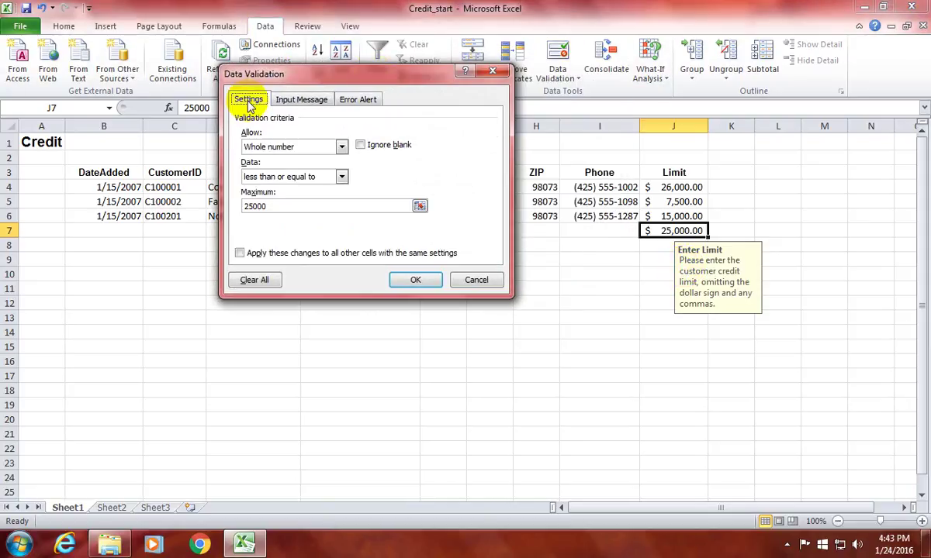
pyautogui.click(273, 178)
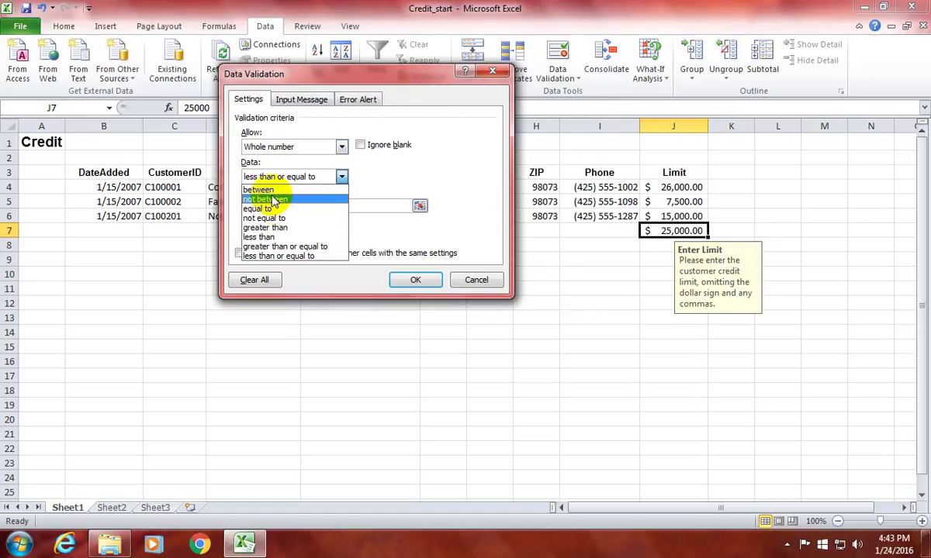
pyautogui.click(283, 257)
pyautogui.click(270, 207)
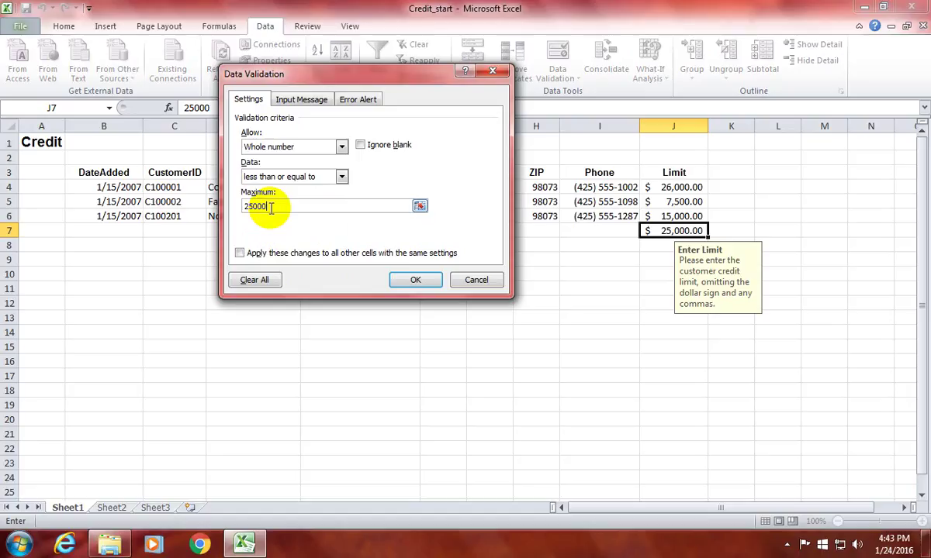
# Review the rule's input message and error alert settings, toggling the input message off and on, and close the dialog
pyautogui.click(306, 101)
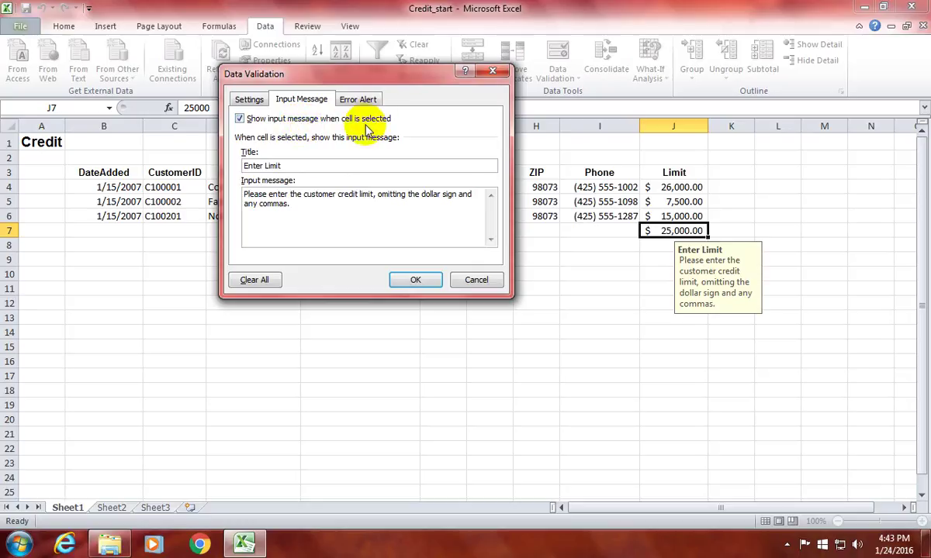
pyautogui.click(290, 122)
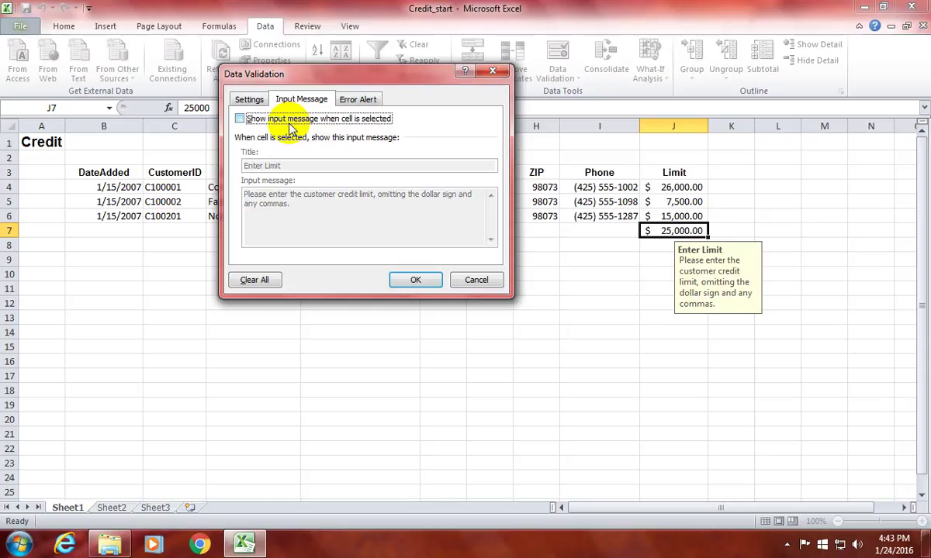
pyautogui.click(239, 119)
pyautogui.moveTo(295, 210); pyautogui.dragTo(245, 194)
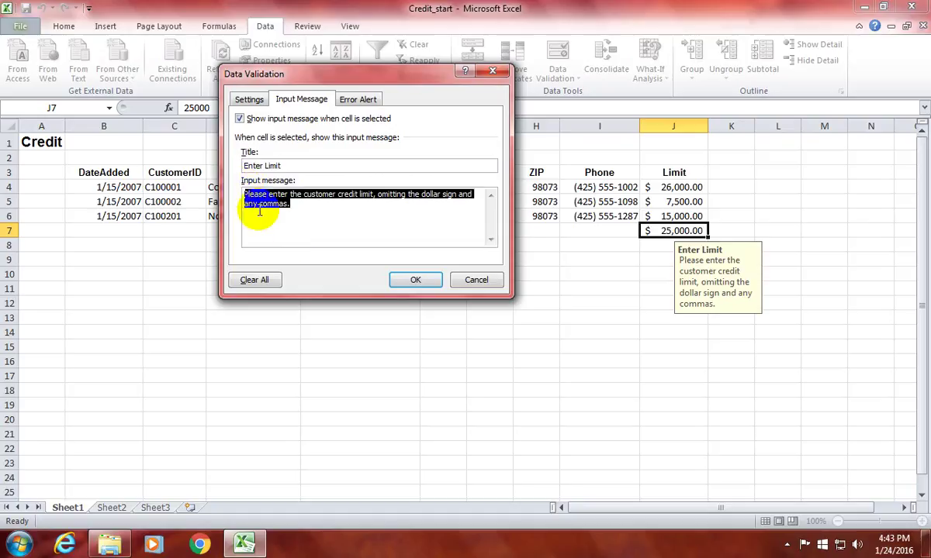
pyautogui.click(347, 256)
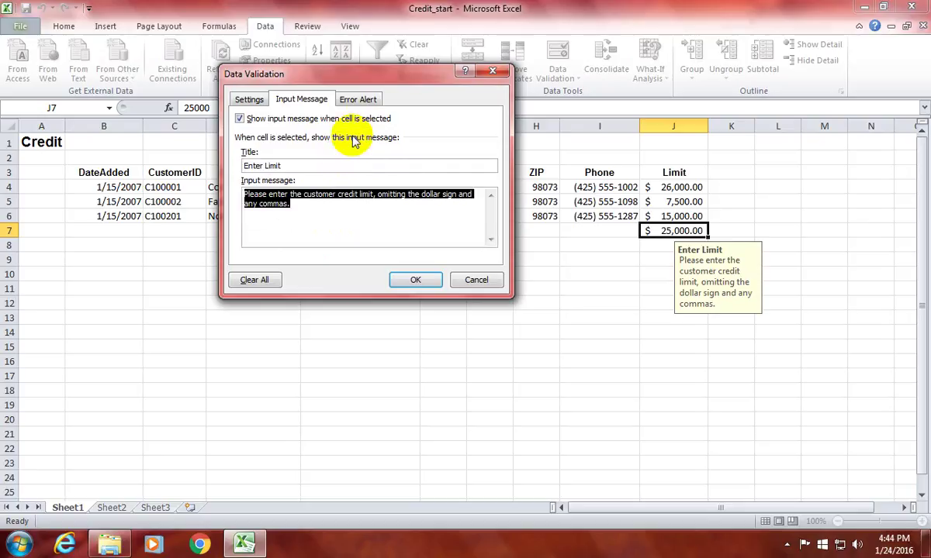
pyautogui.click(360, 100)
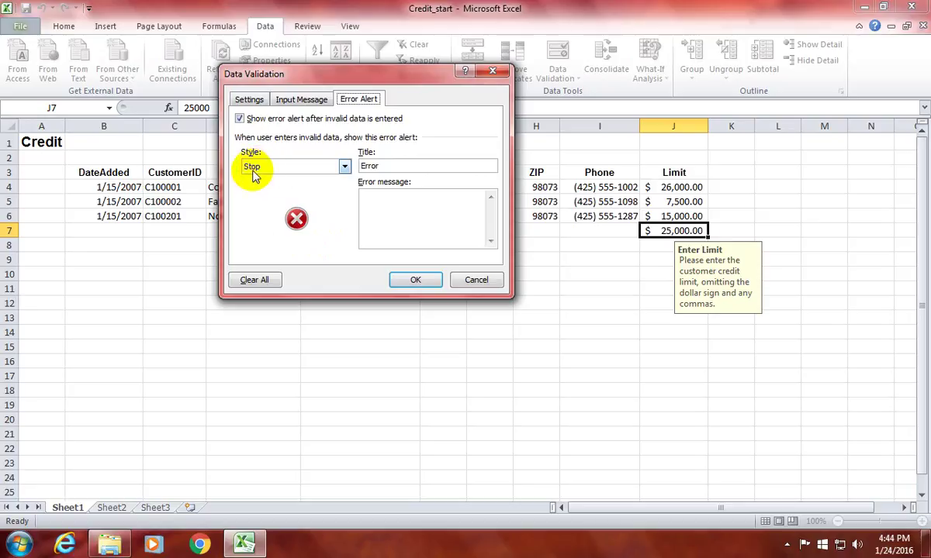
pyautogui.click(382, 165)
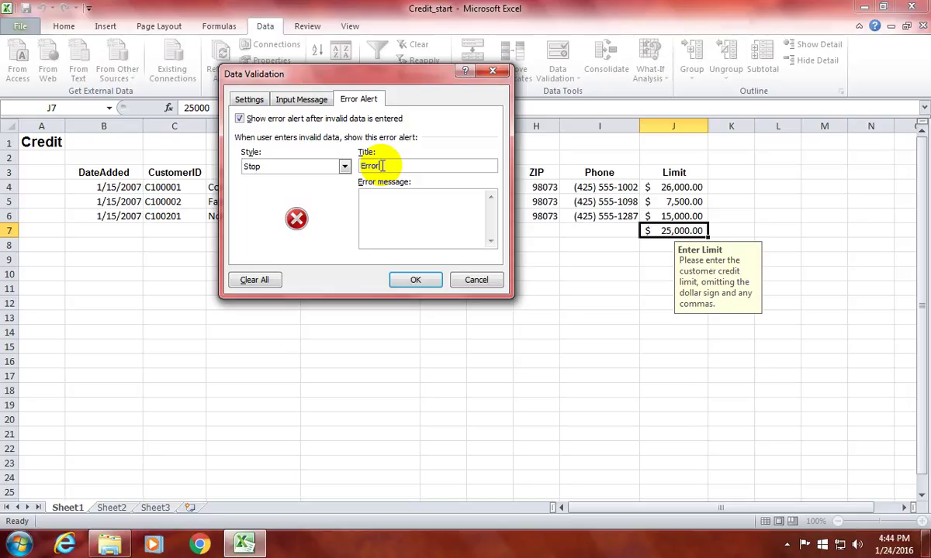
pyautogui.click(413, 279)
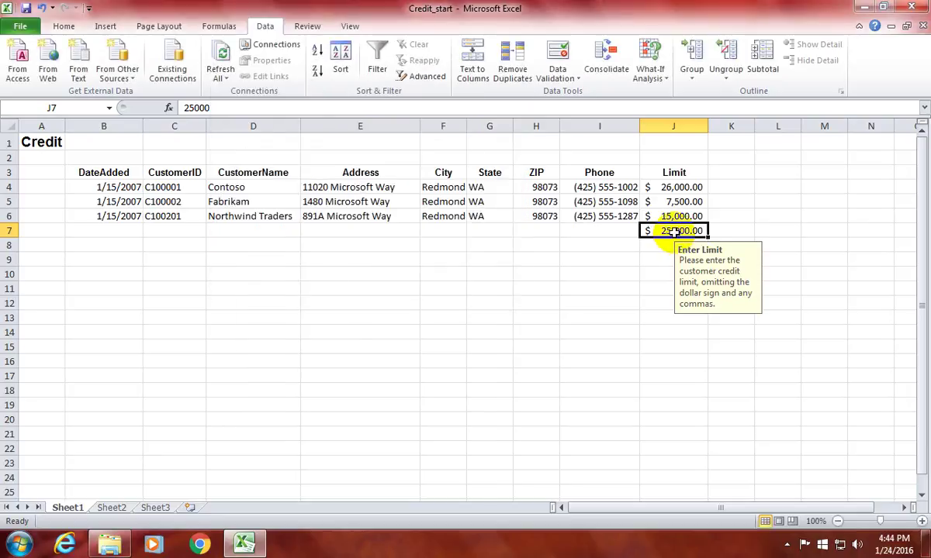
# Try to enter 27000 in cell J7 to trigger the Stop alert, and cancel the entry
pyautogui.write('27000')
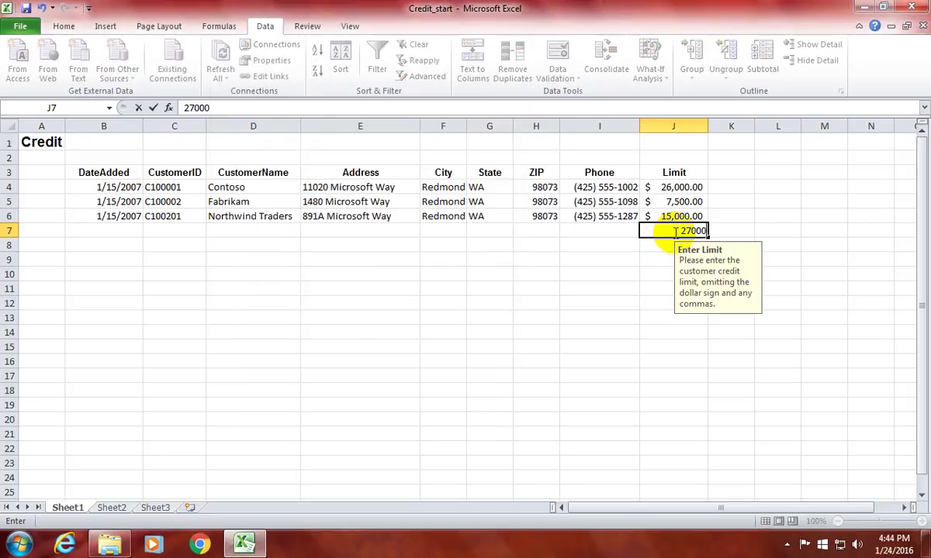
pyautogui.press('Return')
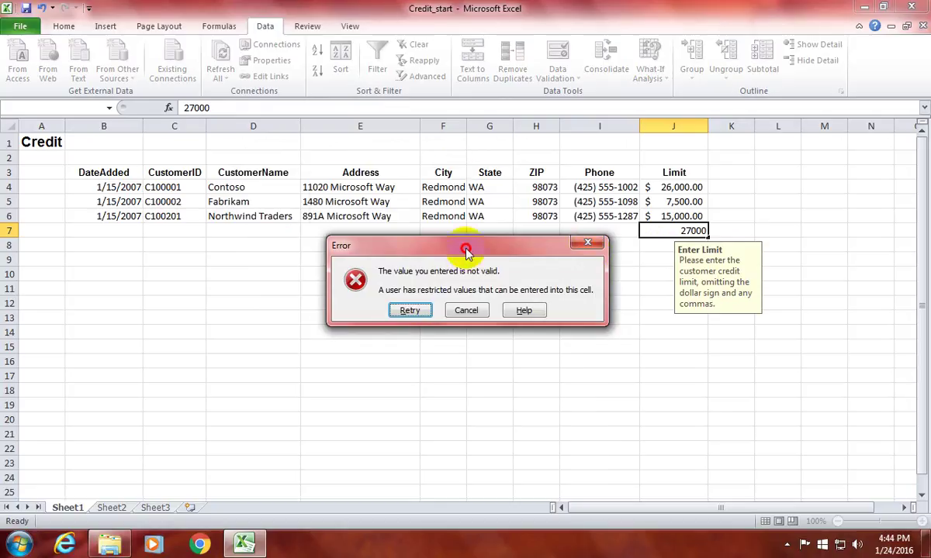
pyautogui.moveTo(439, 245); pyautogui.dragTo(346, 177)
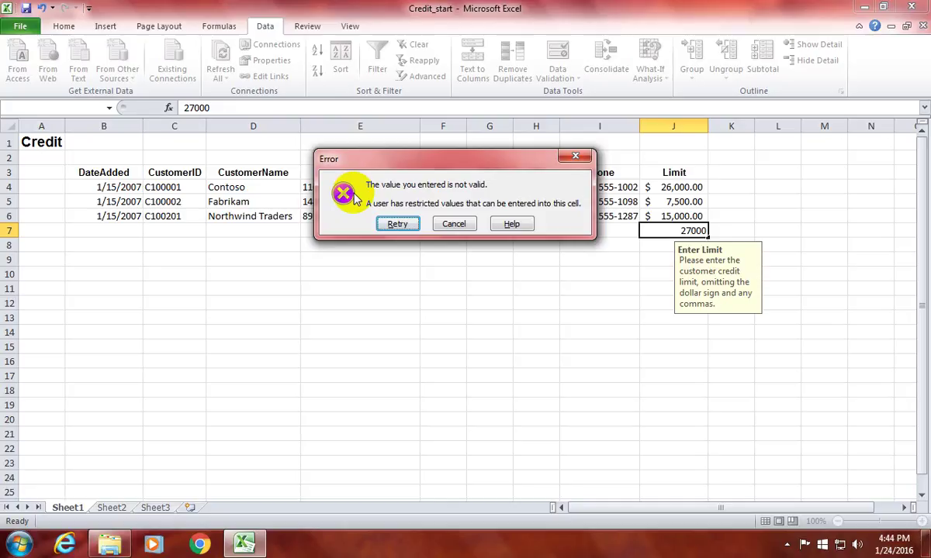
pyautogui.click(453, 224)
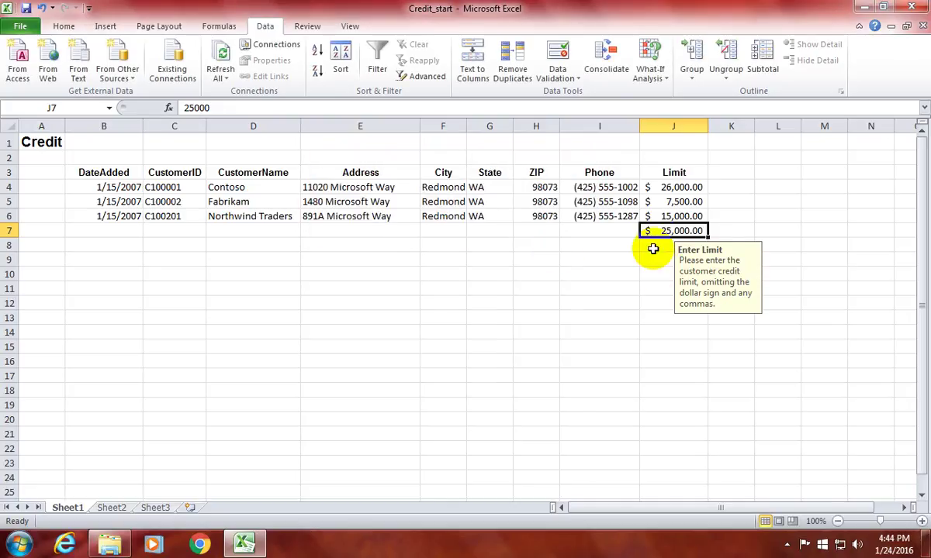
# Change cell J7's data validation rule to allow any value, and turn off its input message and error alert
pyautogui.click(562, 77)
pyautogui.click(571, 96)
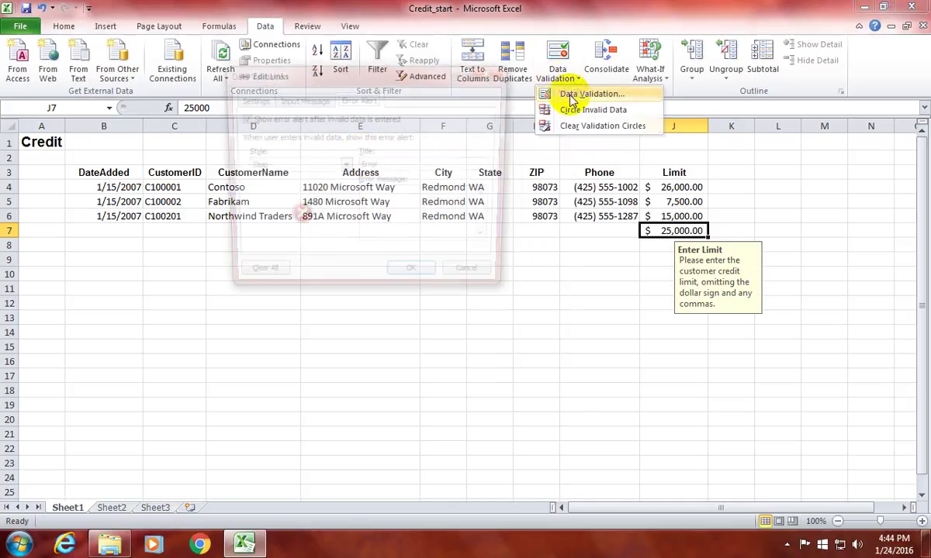
pyautogui.click(232, 91)
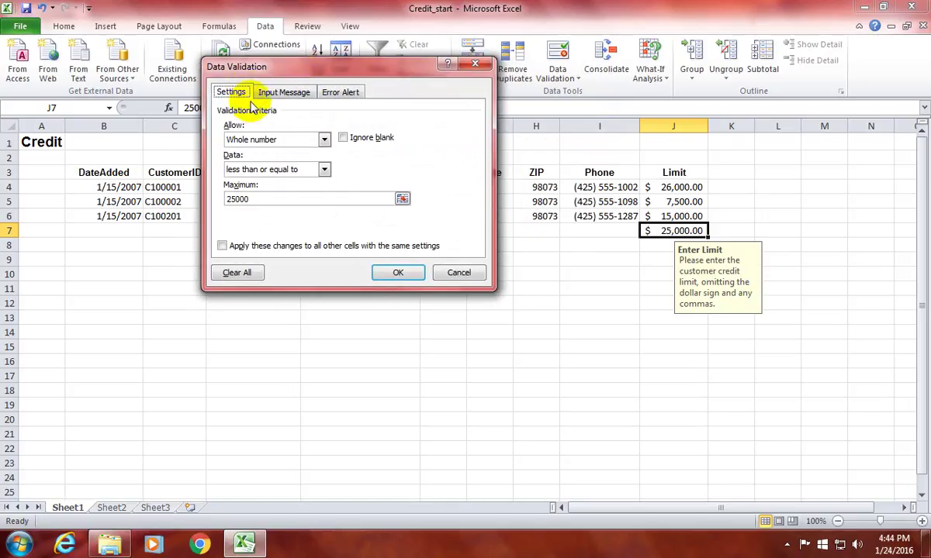
pyautogui.click(304, 146)
pyautogui.click(294, 150)
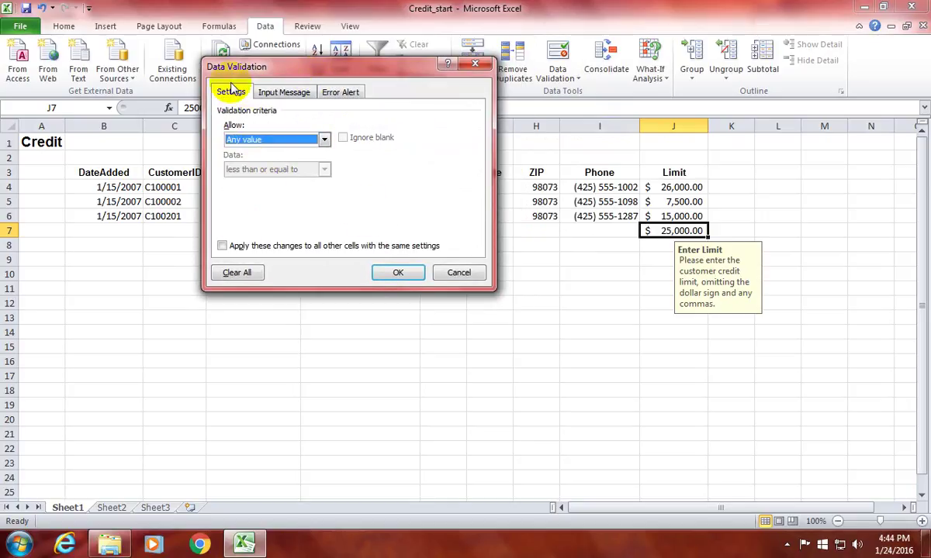
pyautogui.click(291, 92)
pyautogui.click(330, 91)
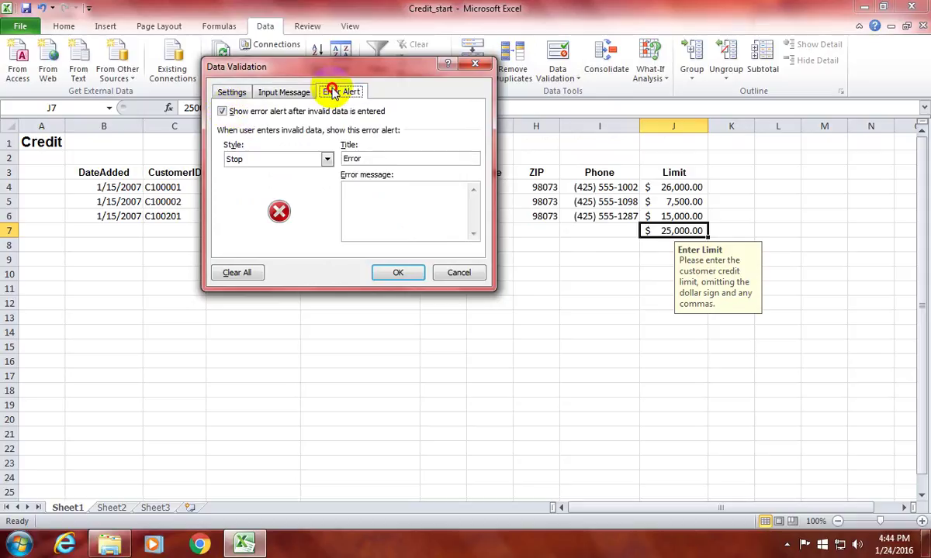
pyautogui.click(246, 114)
pyautogui.click(400, 270)
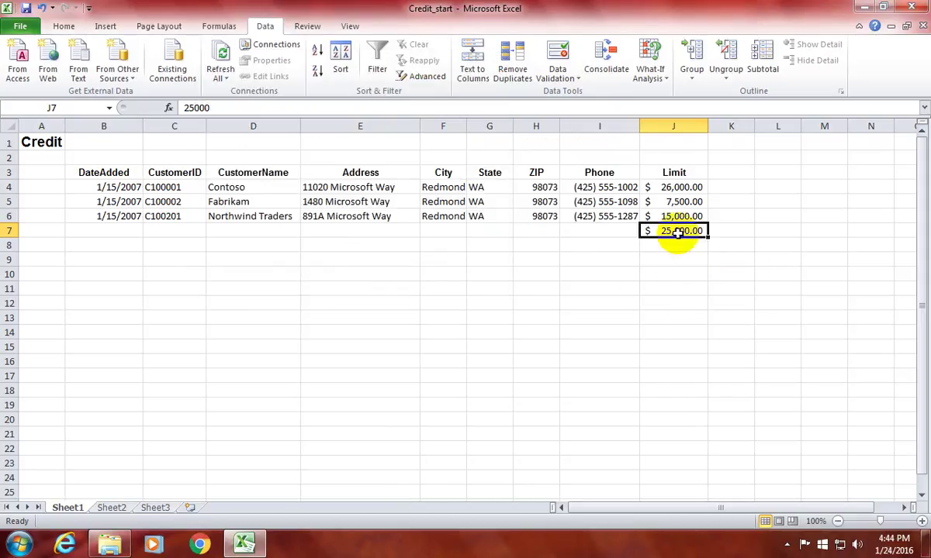
# Enter 28000 in cell J7 to test it without the validation limit, and clear the cell
pyautogui.write('28000')
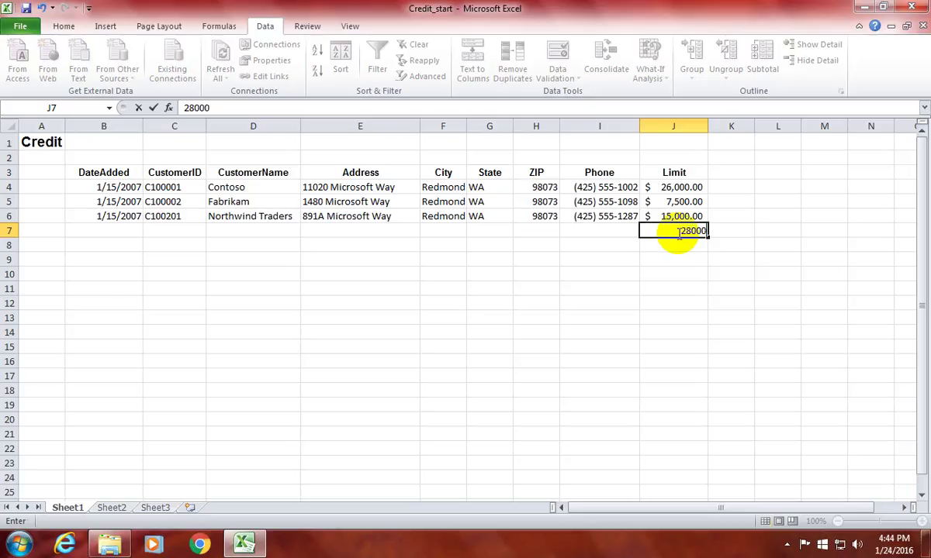
pyautogui.press('Return')
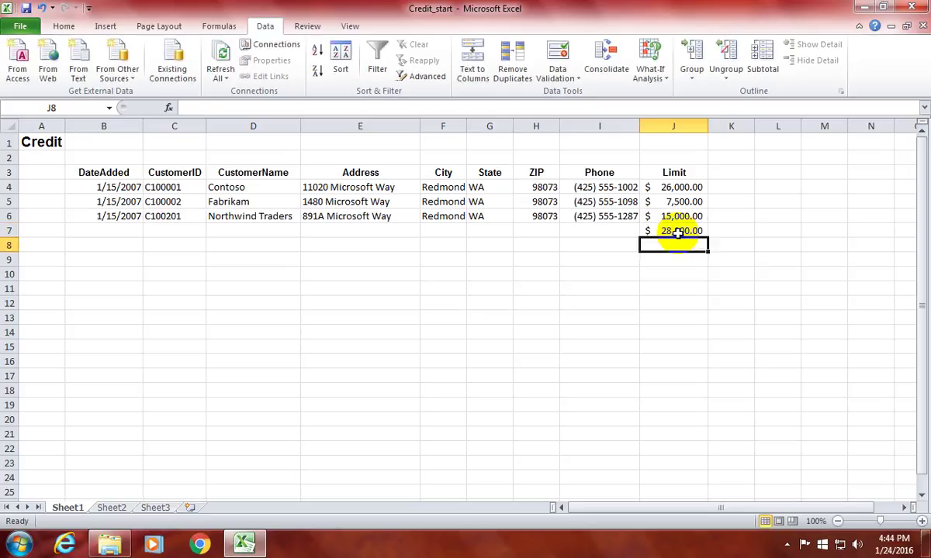
pyautogui.click(677, 231)
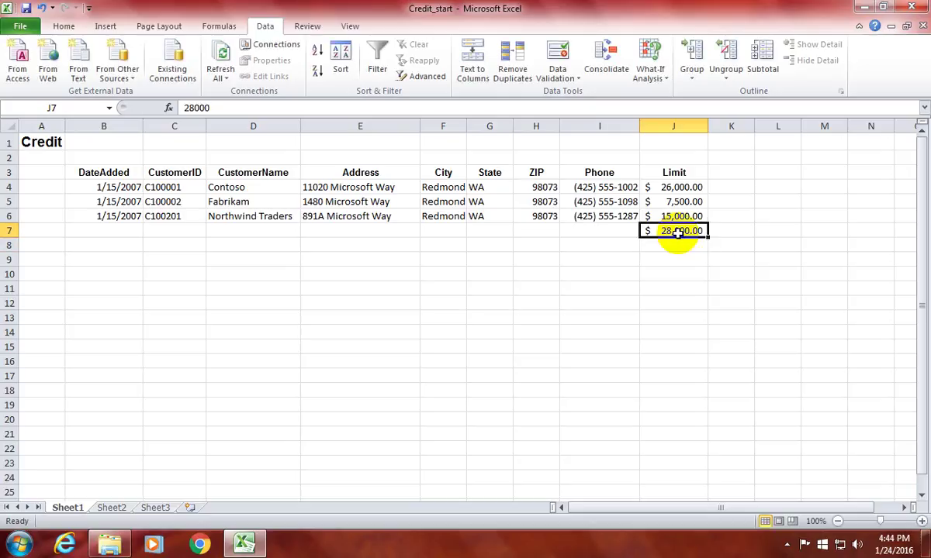
pyautogui.press('Delete')
pyautogui.click(626, 327)
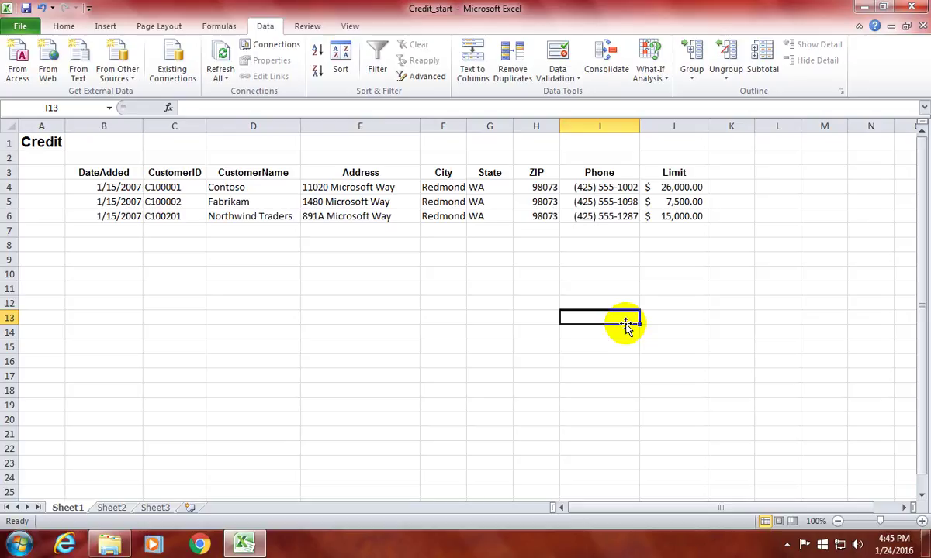
# Close the Credit_start workbook without saving the changes
pyautogui.click(911, 7)
pyautogui.click(431, 289)
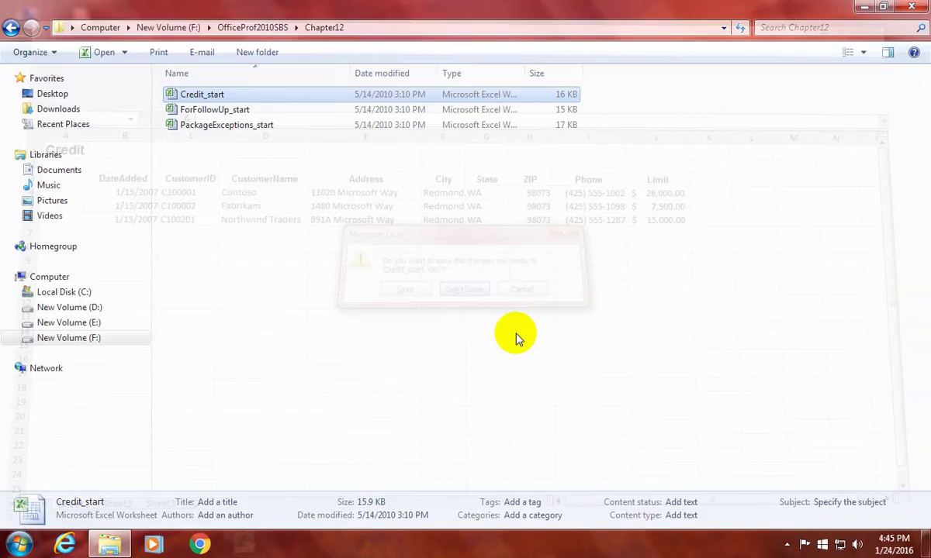